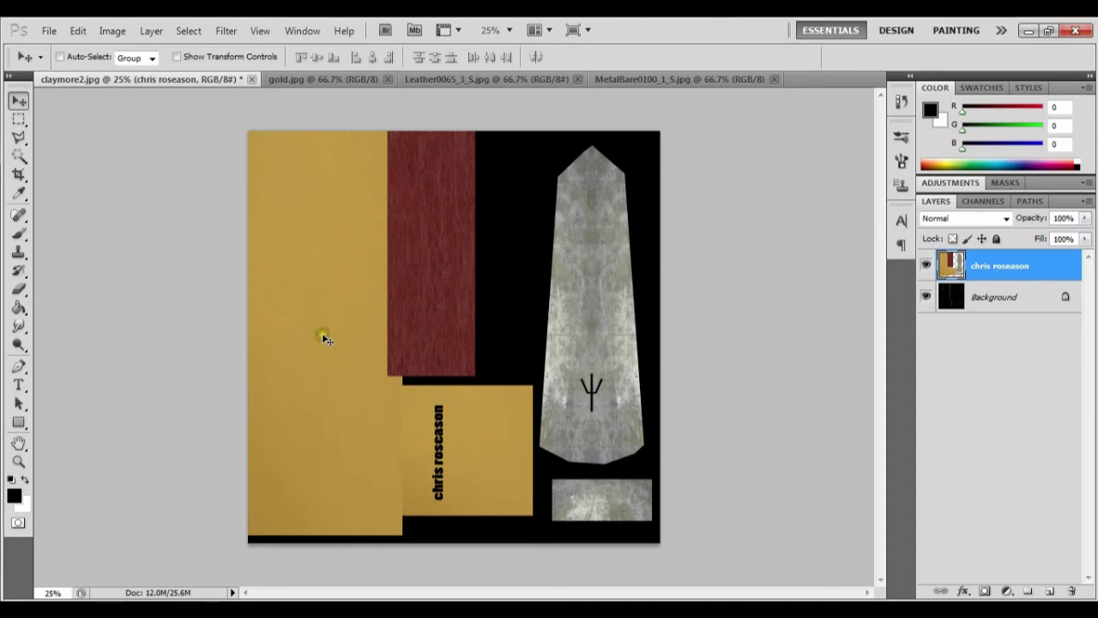
Look through the metal, leather and gold source texture documents, then return to claymore2.jpg.
{"action": "left_click", "coordinate": [319, 337]}
{"action": "left_click", "coordinate": [649, 82]}
{"action": "left_click", "coordinate": [556, 83]}
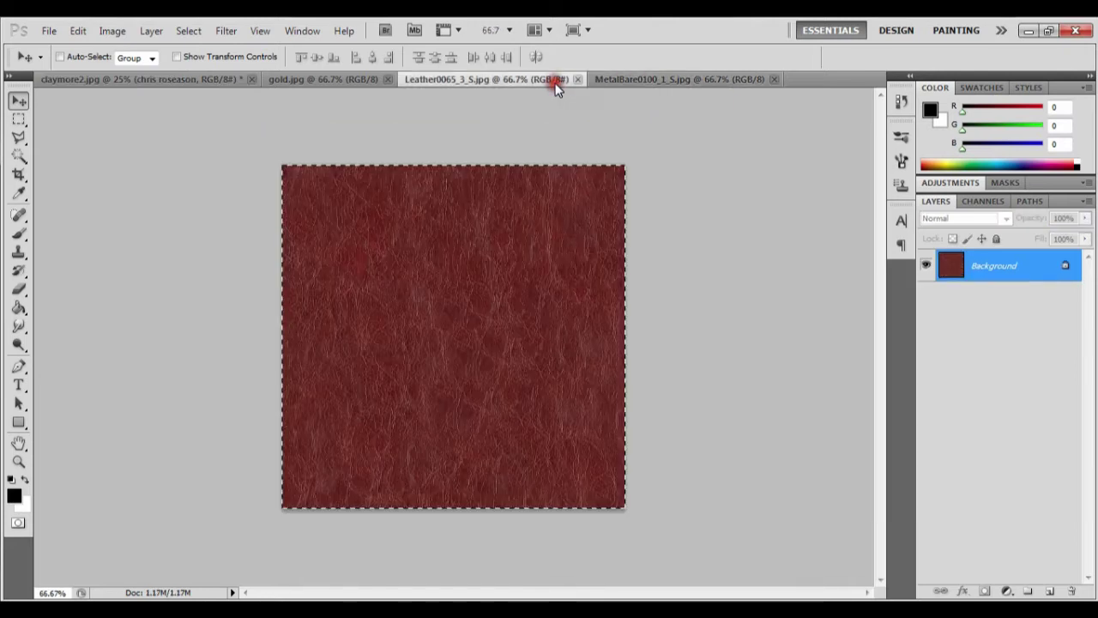
{"action": "left_click", "coordinate": [326, 80]}
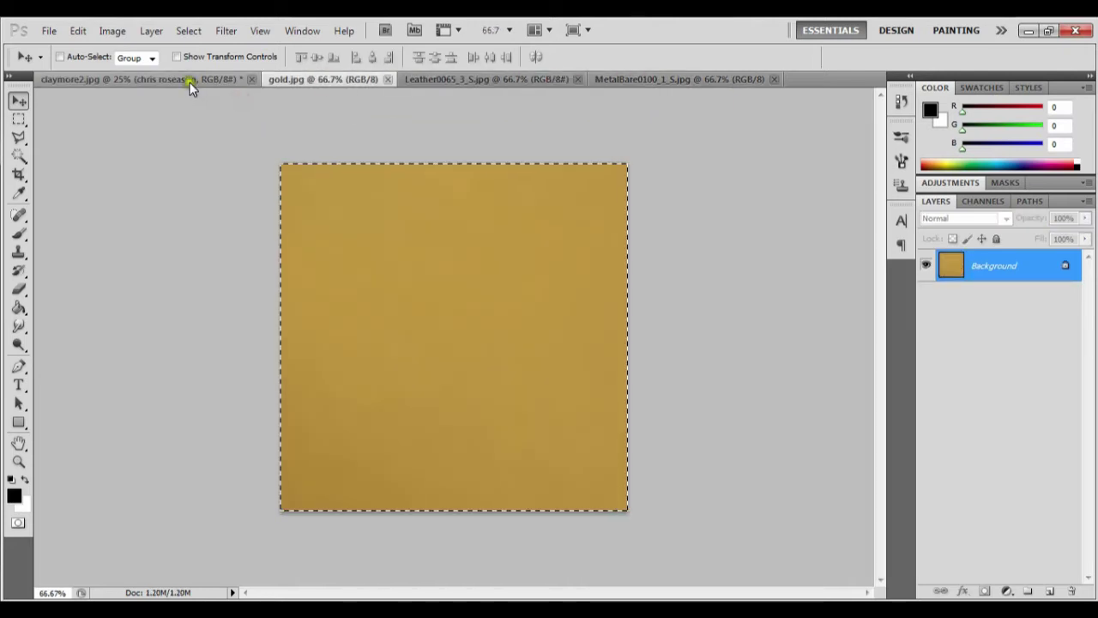
{"action": "left_click", "coordinate": [189, 80]}
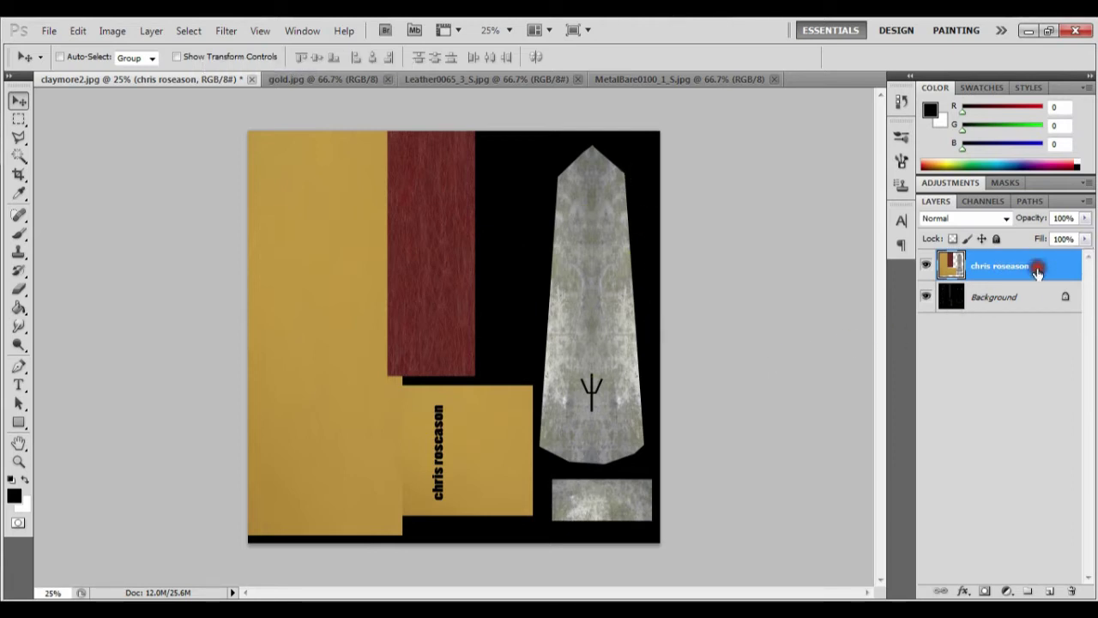
Lower the texture layer's fill to 33% to inspect the UV layout underneath, and restore the fill to 100%.
{"action": "left_click_drag", "start_coordinate": [1085, 241], "coordinate": [1032, 260]}
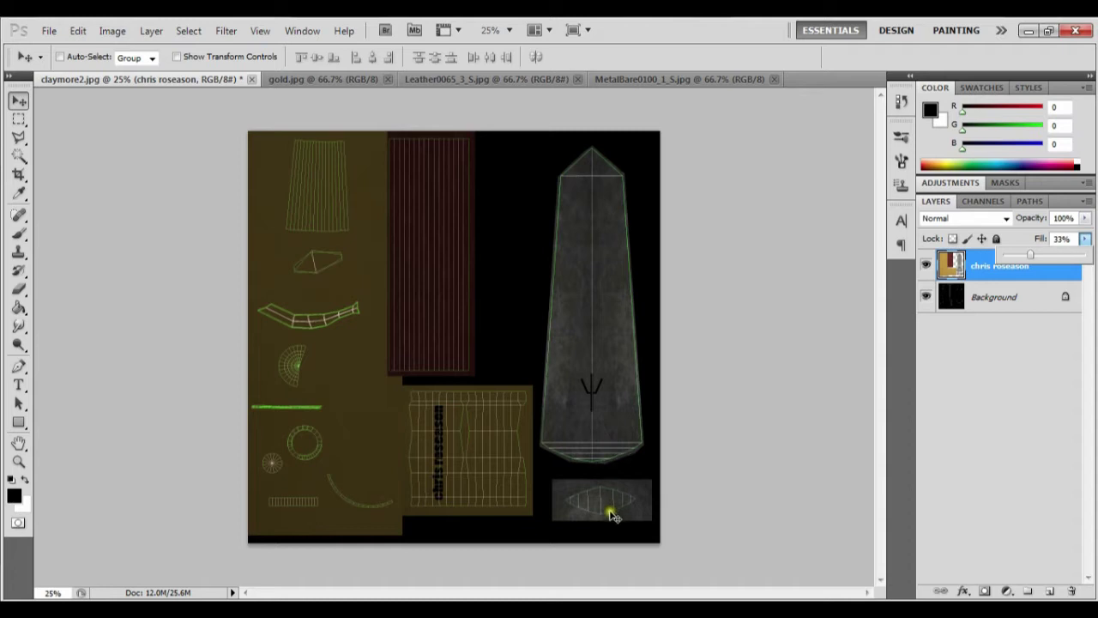
{"action": "left_click", "coordinate": [1085, 238]}
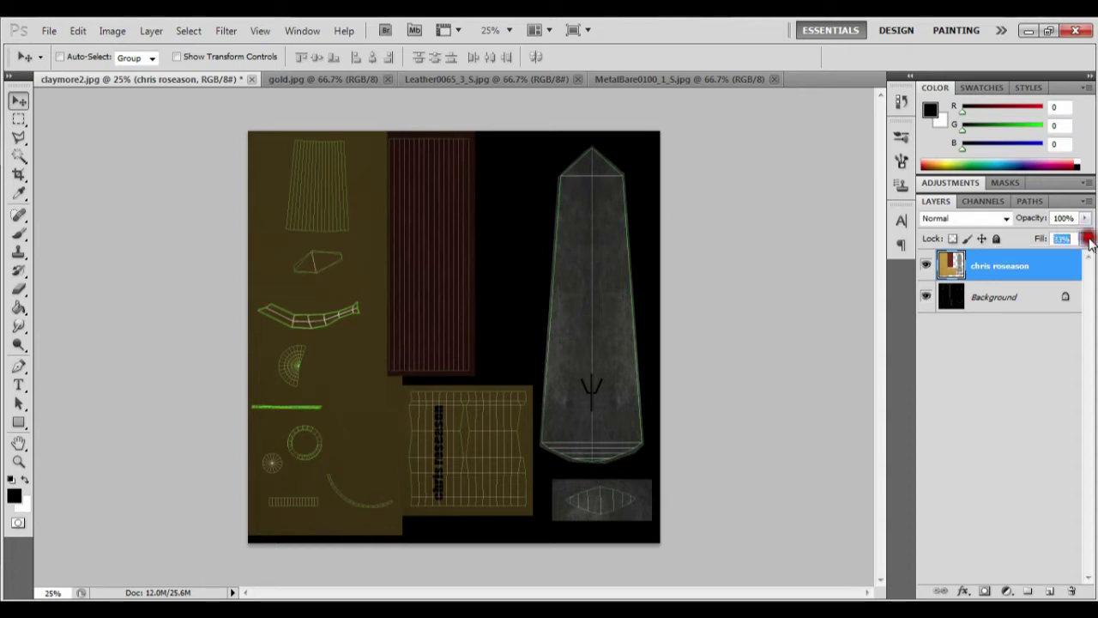
{"action": "left_click_drag", "start_coordinate": [1058, 257], "coordinate": [1085, 255]}
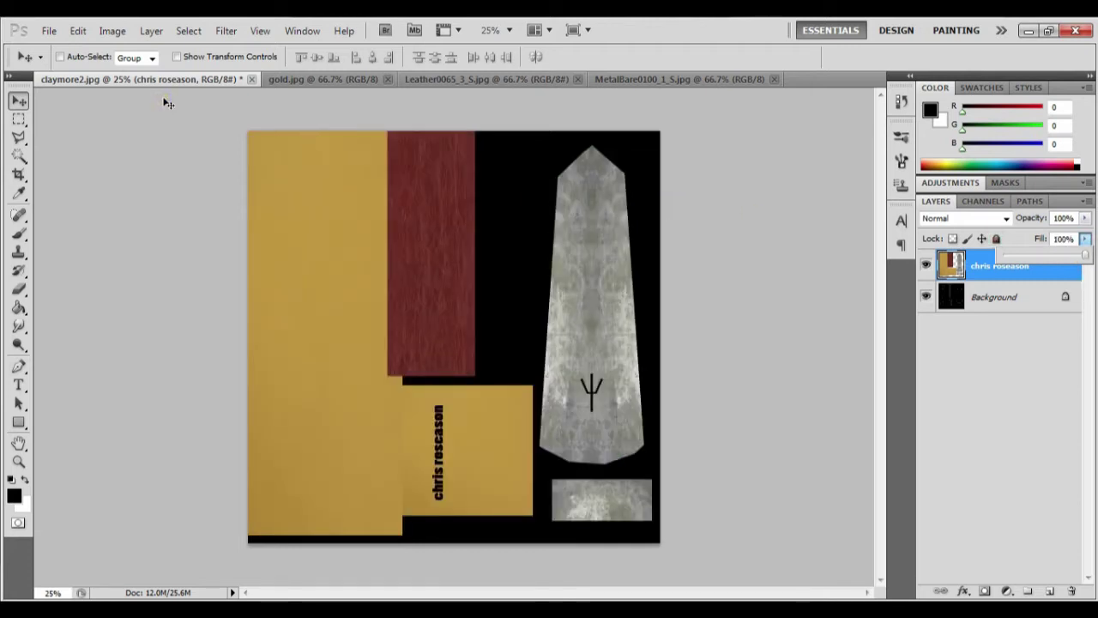
Save the layered texture as claymore2 in Photoshop PSD format in the texture folder, with Maximize Compatibility on.
{"action": "left_click", "coordinate": [49, 30]}
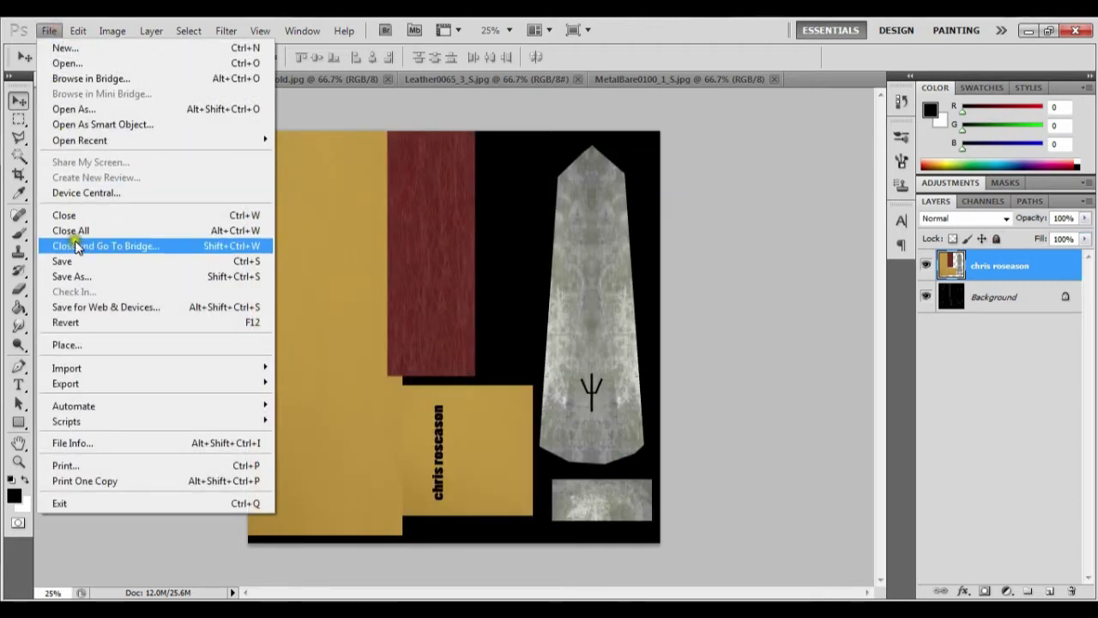
{"action": "left_click", "coordinate": [69, 278]}
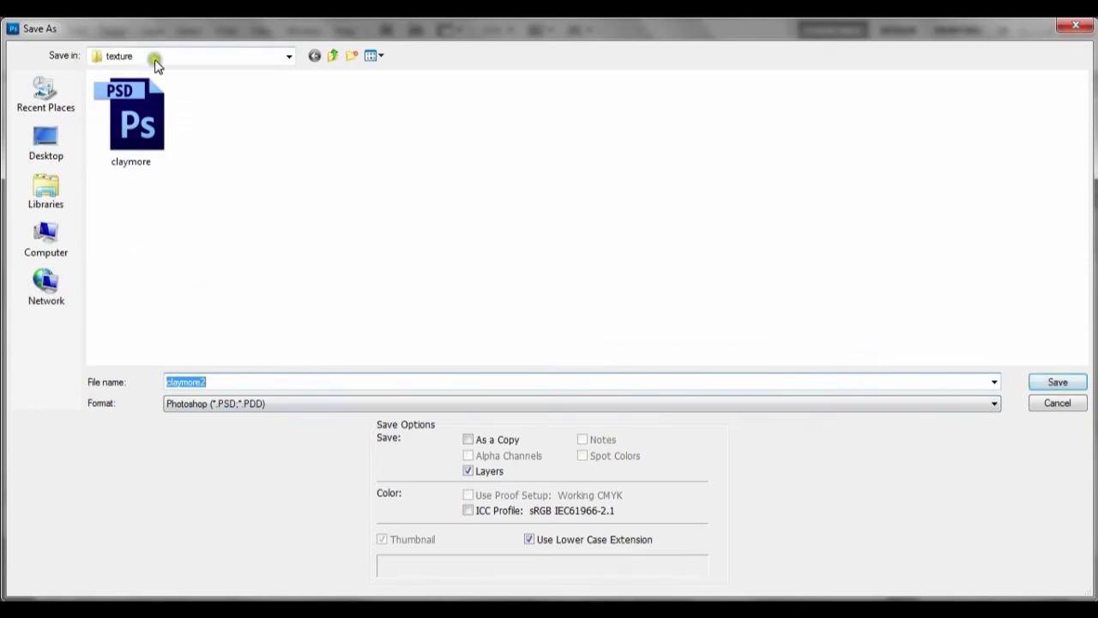
{"action": "left_click", "coordinate": [1047, 382]}
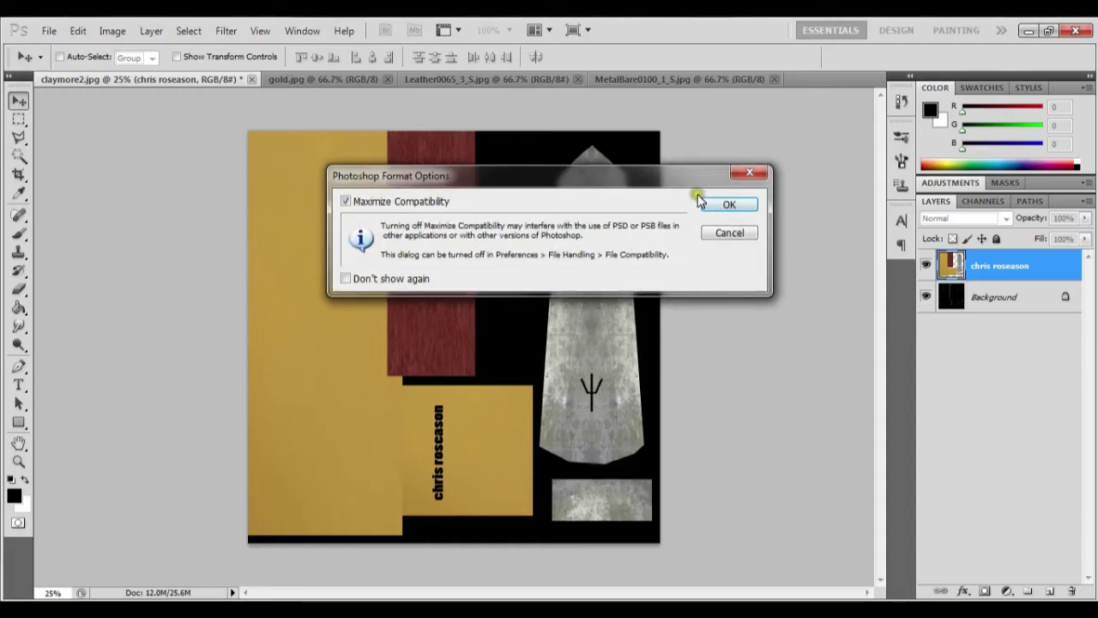
{"action": "left_click", "coordinate": [704, 203]}
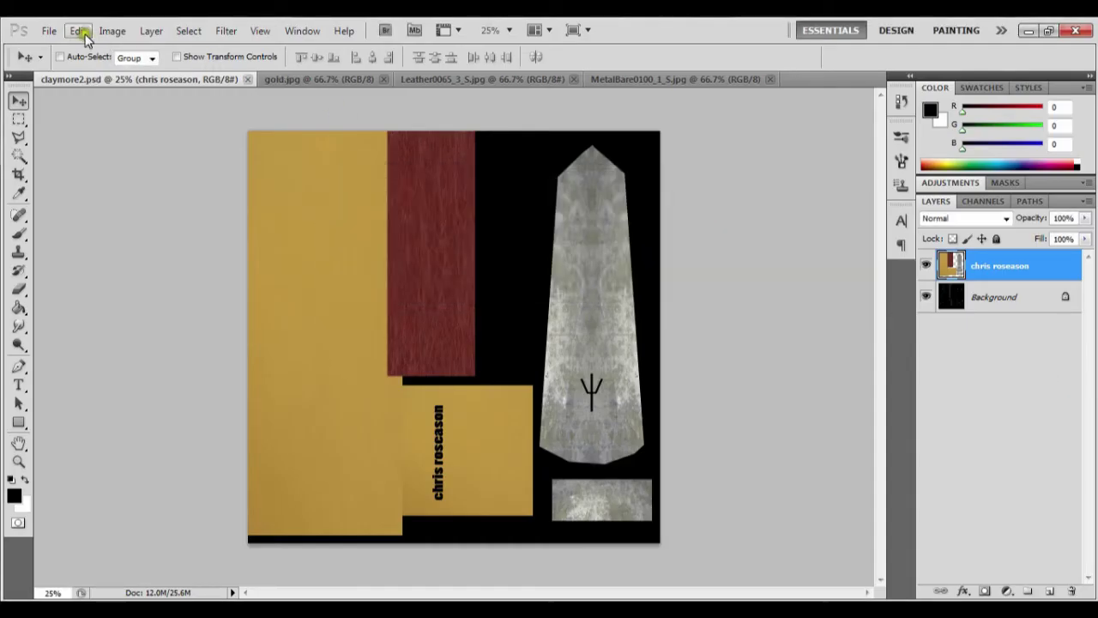
Save a JPEG copy as claymore2.jpg in the claymore project's bump folder, at quality 10 with Baseline Optimized.
{"action": "left_click", "coordinate": [49, 34]}
{"action": "left_click", "coordinate": [68, 277]}
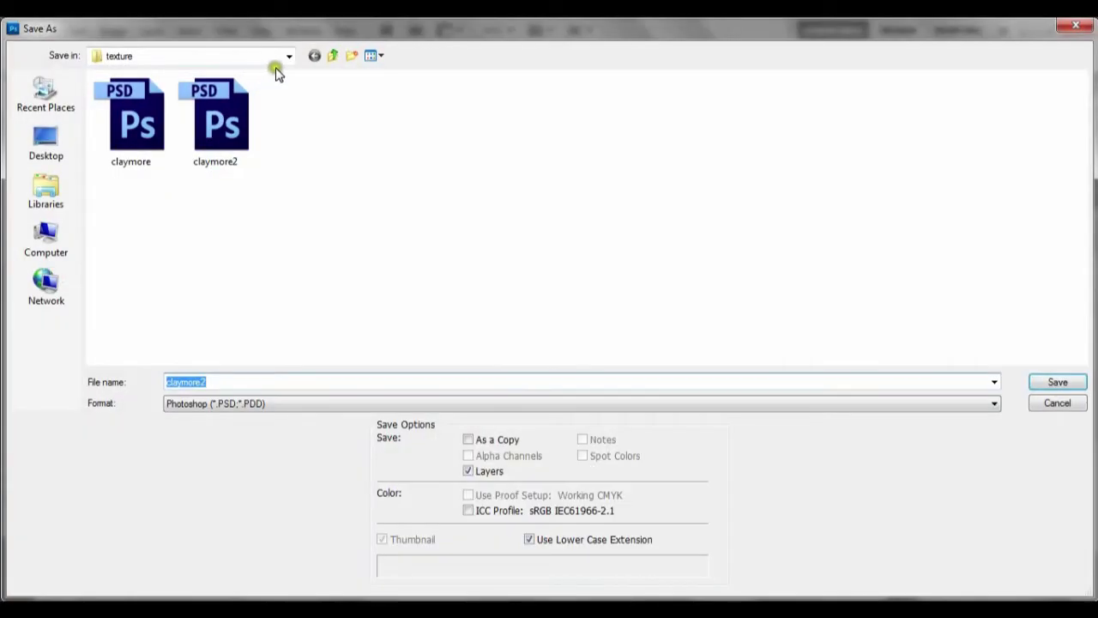
{"action": "left_click", "coordinate": [288, 56]}
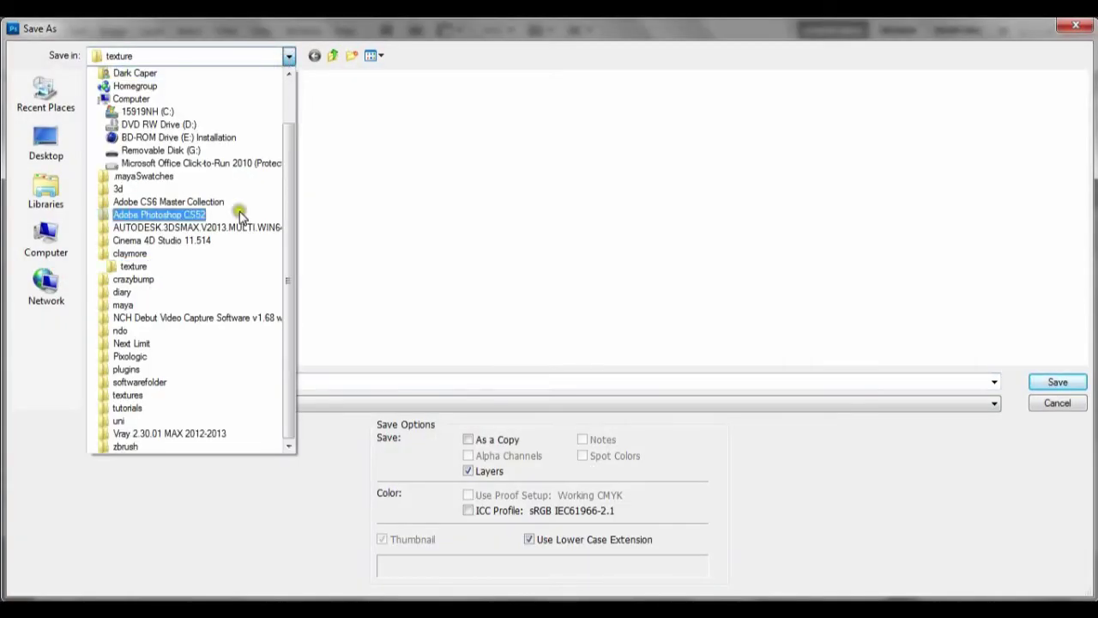
{"action": "left_click", "coordinate": [215, 255]}
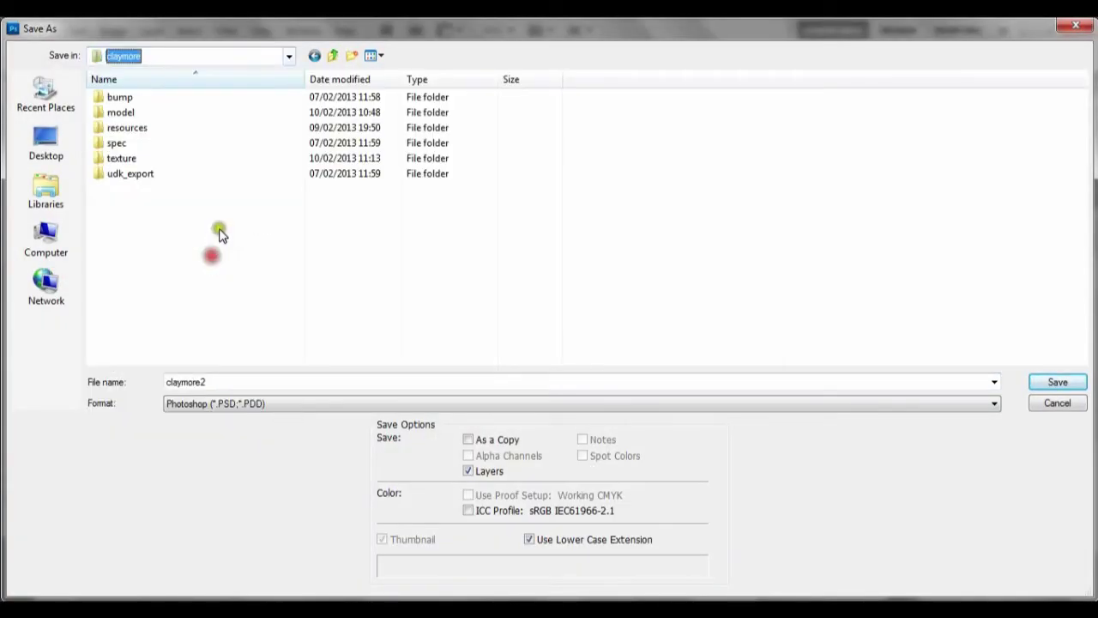
{"action": "left_click", "coordinate": [141, 99]}
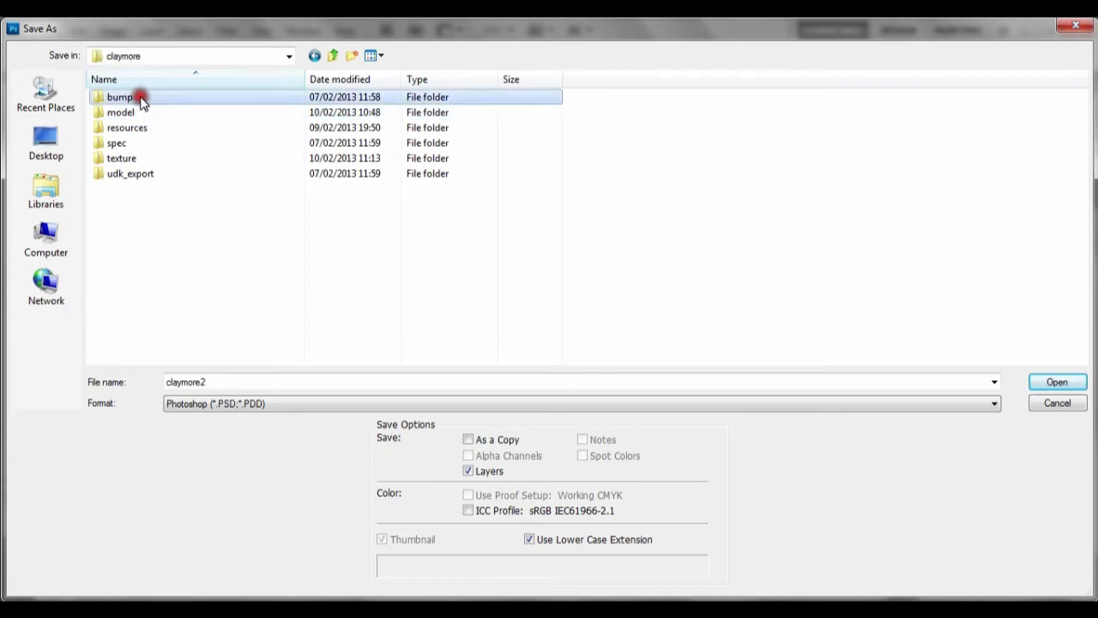
{"action": "double_click", "coordinate": [138, 98]}
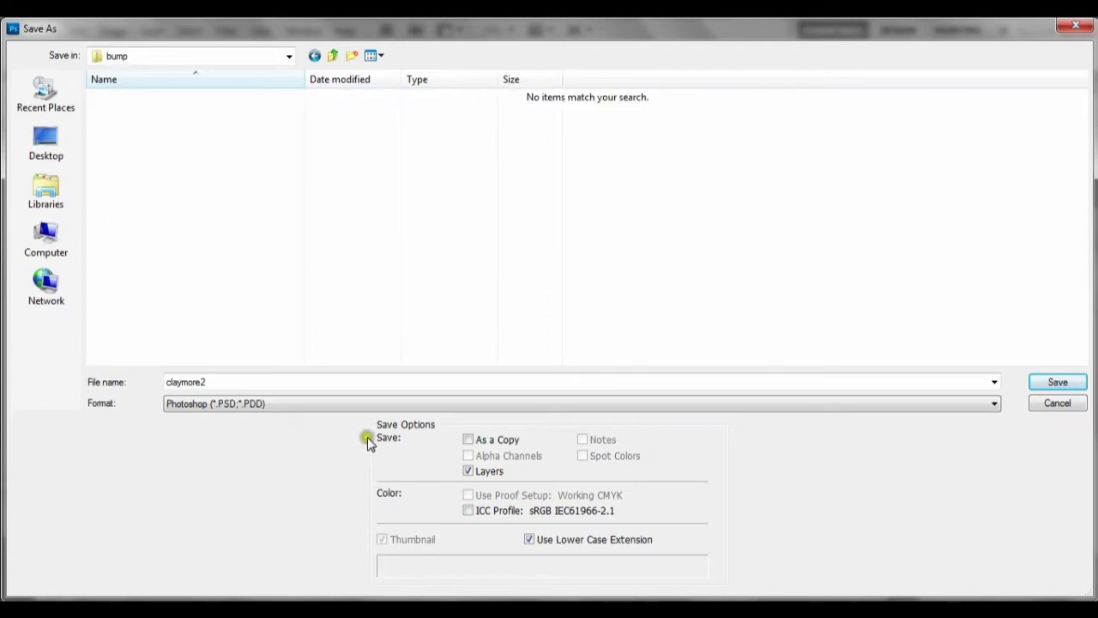
{"action": "left_click", "coordinate": [191, 403]}
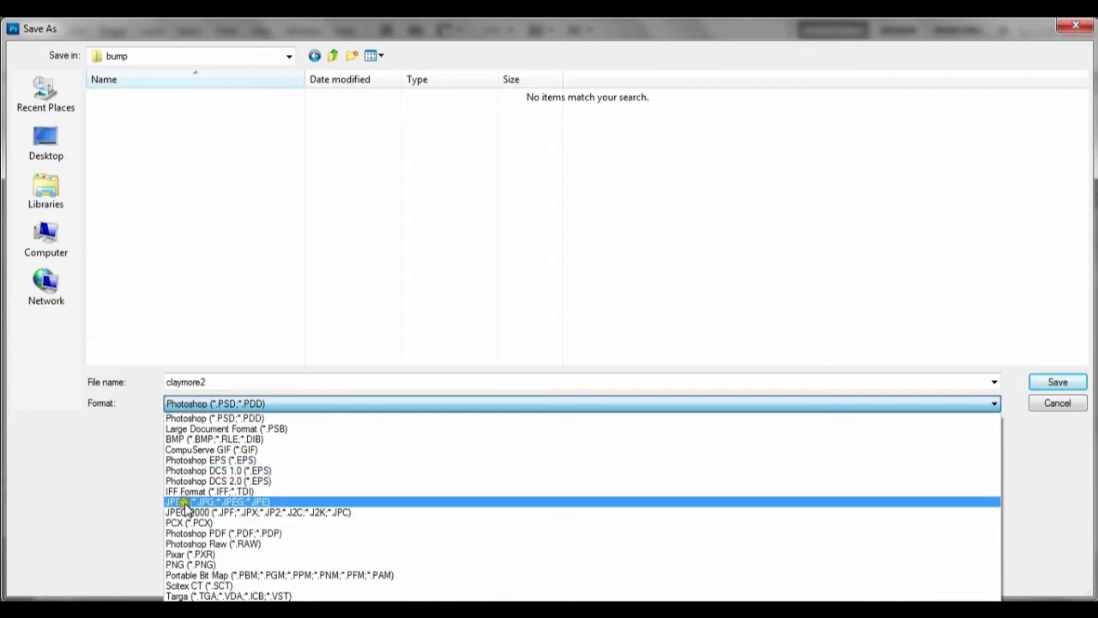
{"action": "left_click", "coordinate": [186, 502]}
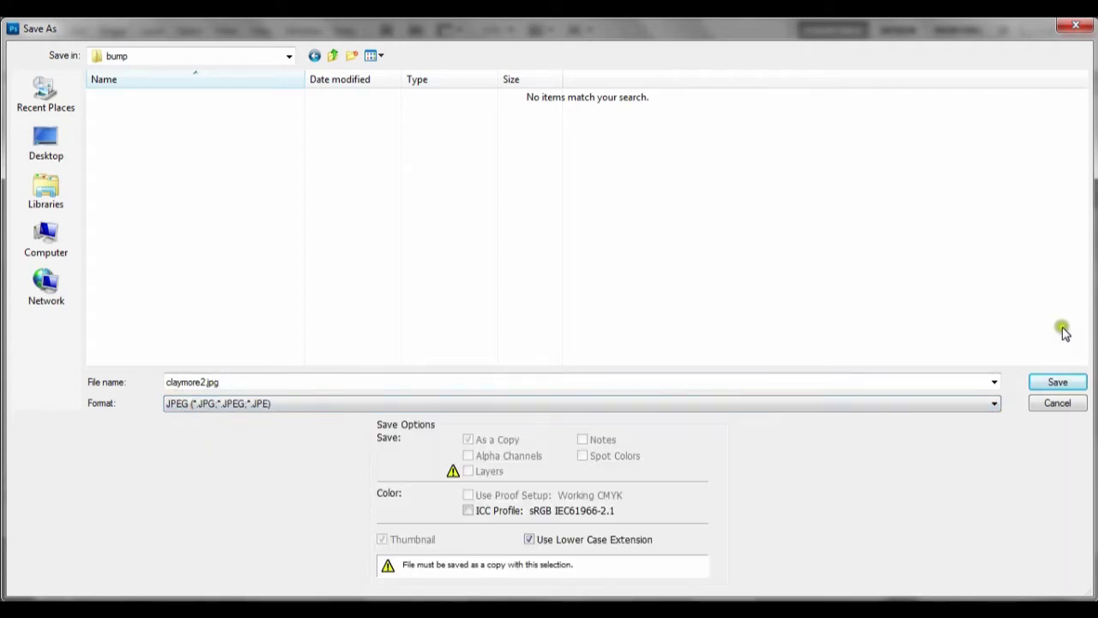
{"action": "left_click", "coordinate": [1057, 383]}
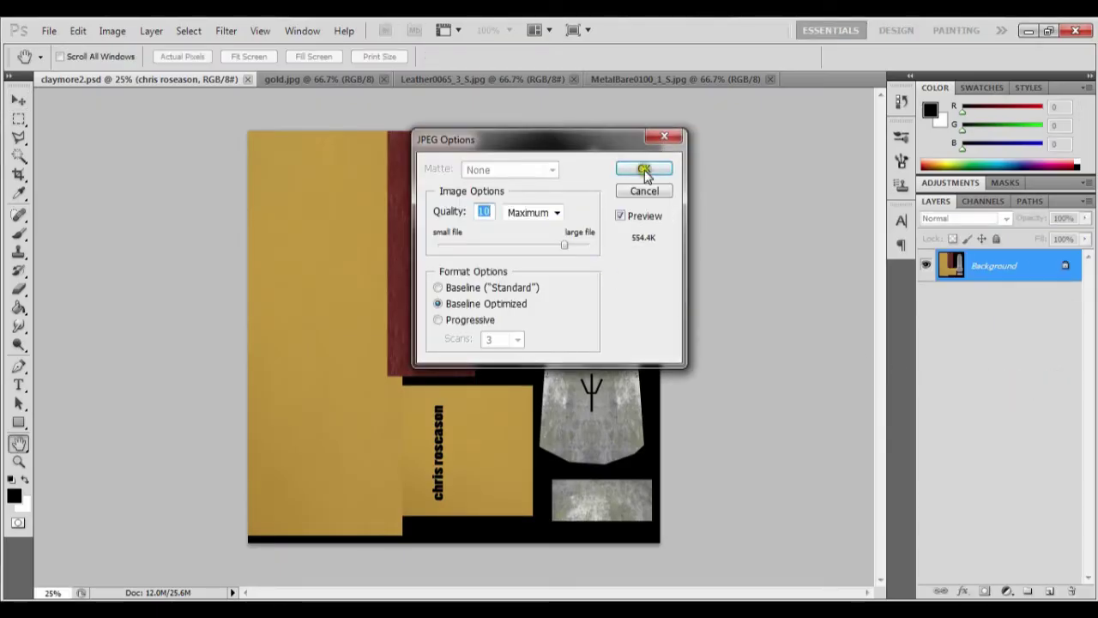
{"action": "left_click", "coordinate": [643, 170]}
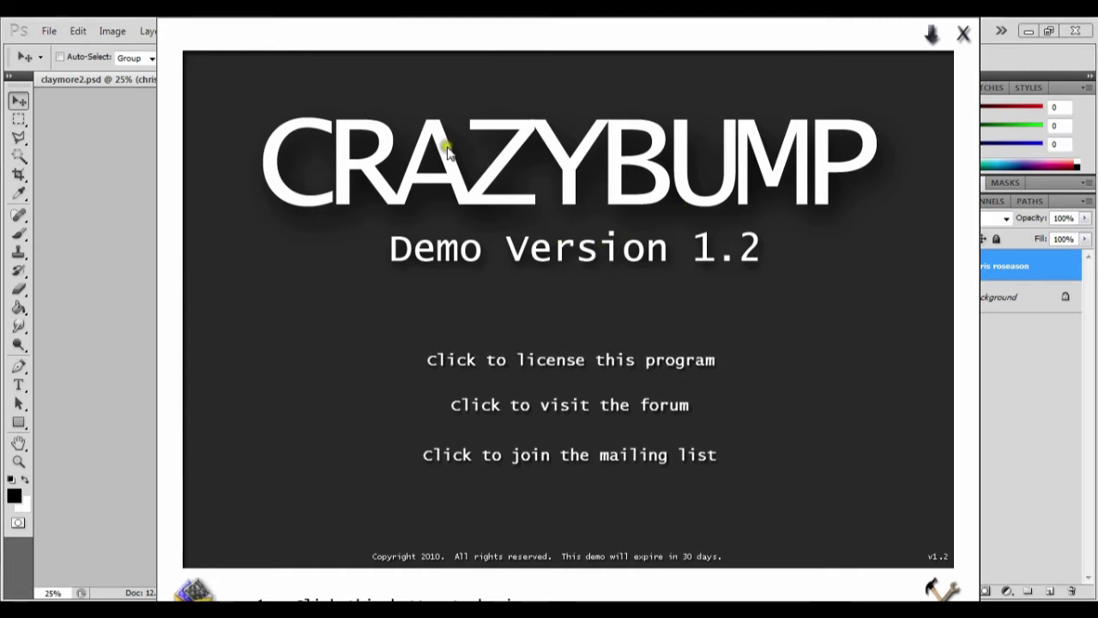
Switch to CrazyBump, open claymore2 from the claymore project's bump folder as a photograph, and choose the shape with the bright blade tip.
{"action": "left_click", "coordinate": [487, 45]}
{"action": "left_click_drag", "start_coordinate": [487, 45], "coordinate": [513, 44]}
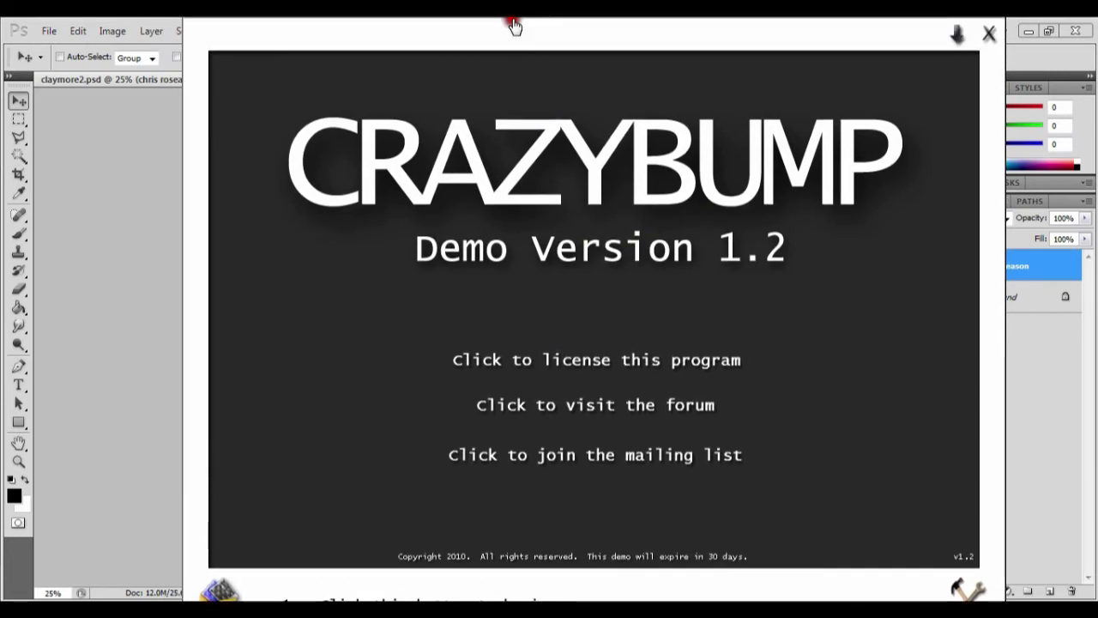
{"action": "left_click", "coordinate": [226, 590]}
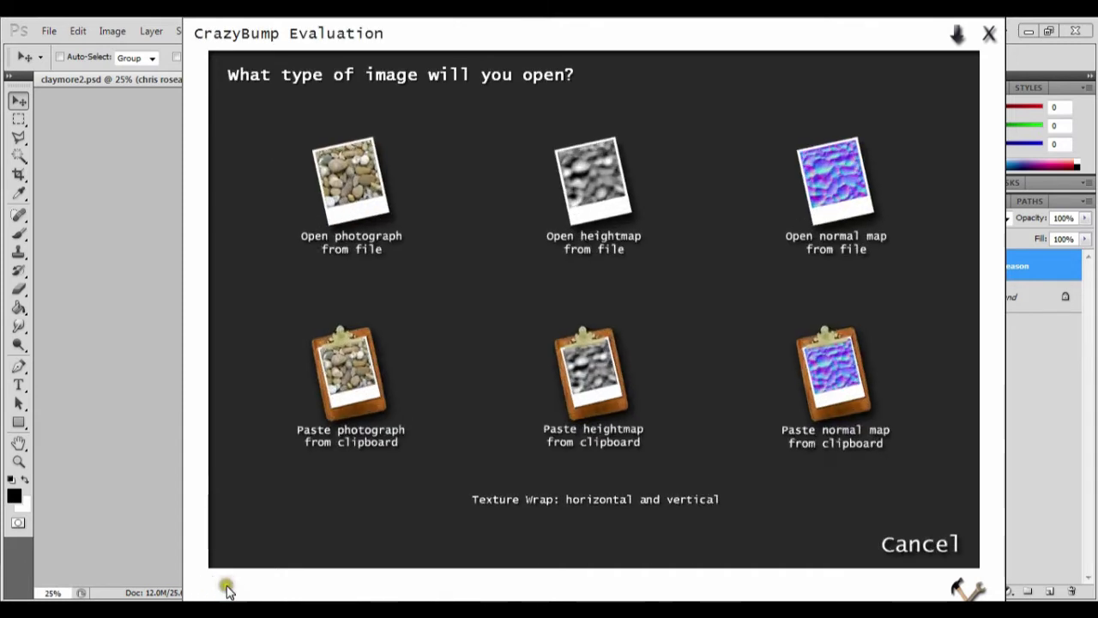
{"action": "left_click", "coordinate": [359, 190]}
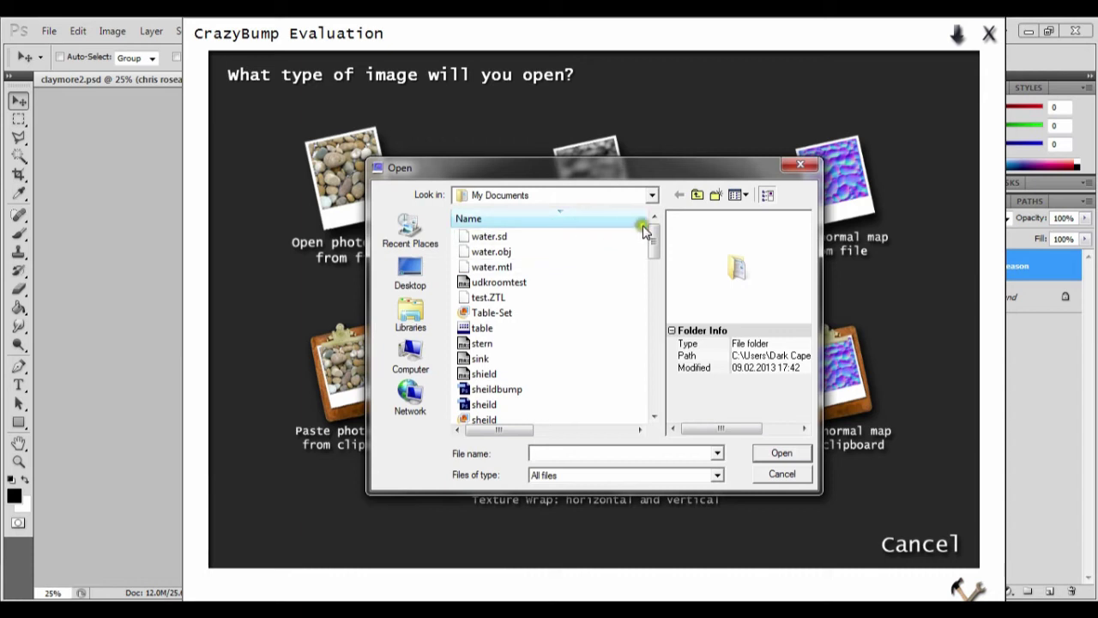
{"action": "left_click", "coordinate": [650, 195]}
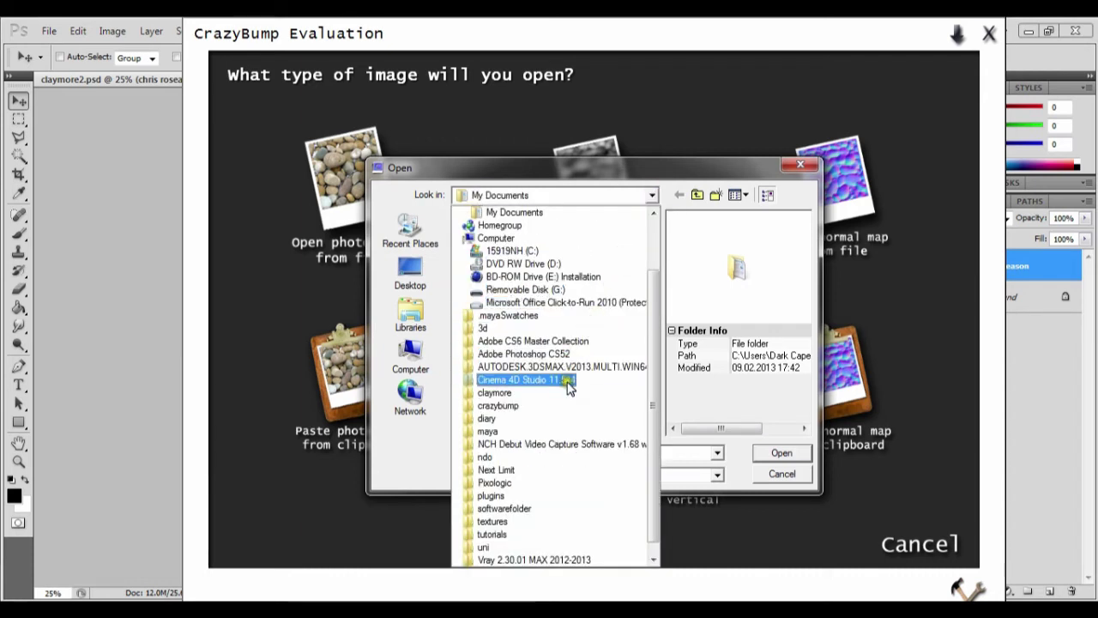
{"action": "left_click", "coordinate": [557, 392]}
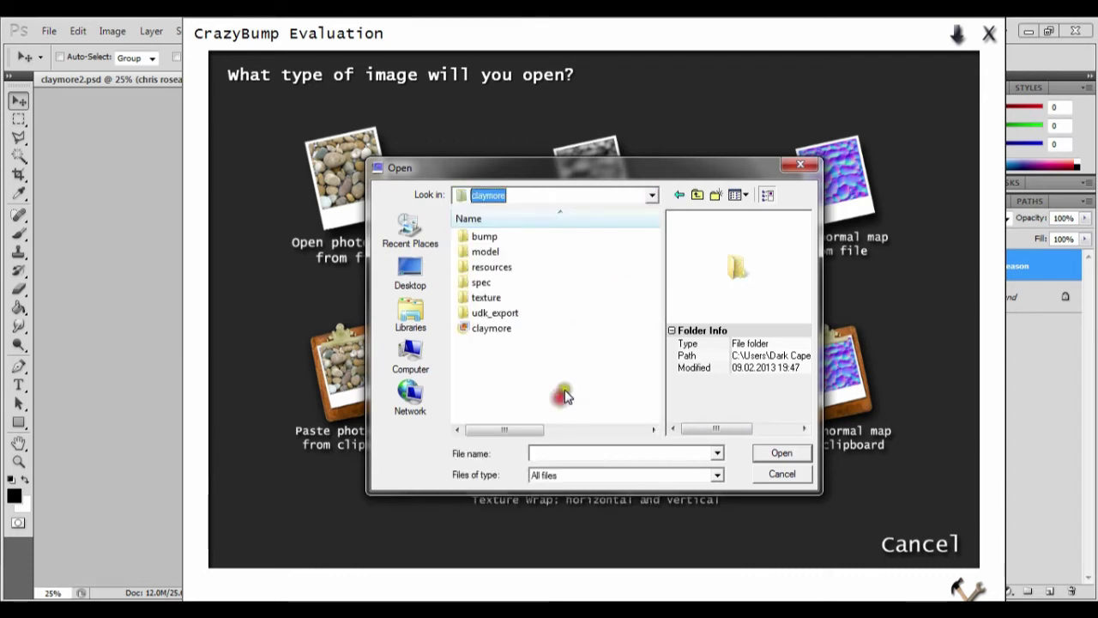
{"action": "double_click", "coordinate": [519, 238]}
{"action": "double_click", "coordinate": [511, 244]}
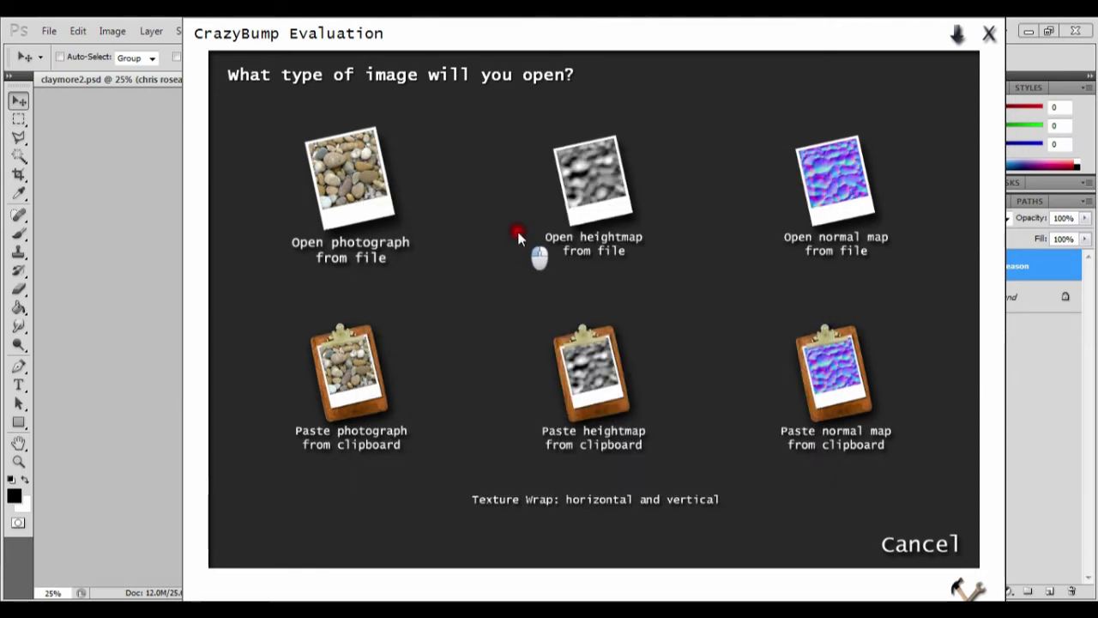
{"action": "left_click", "coordinate": [518, 238]}
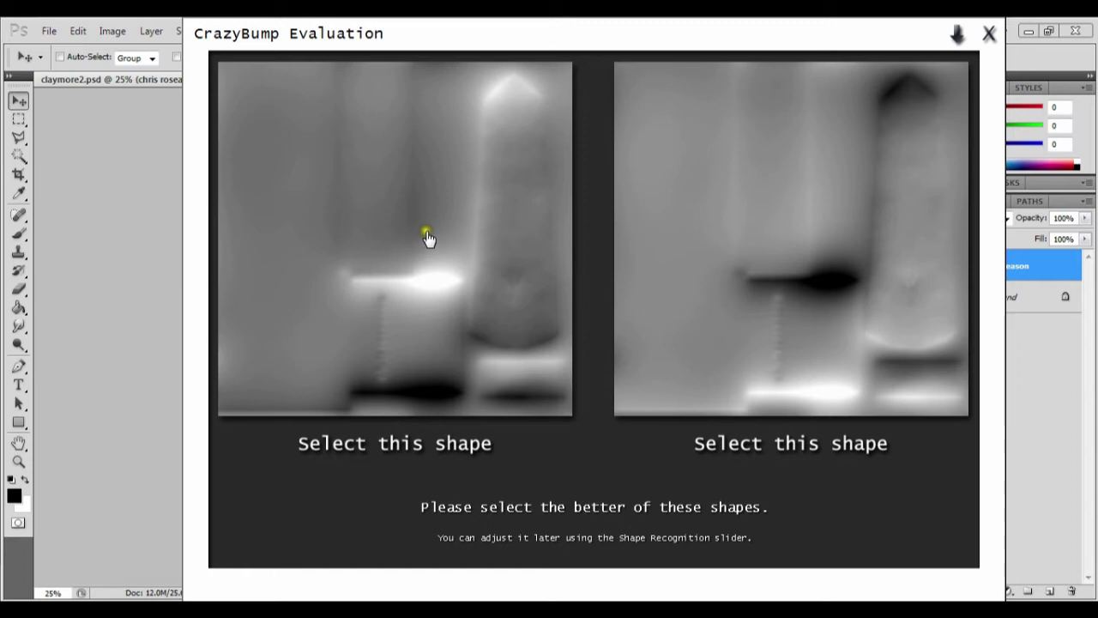
{"action": "left_click", "coordinate": [419, 203]}
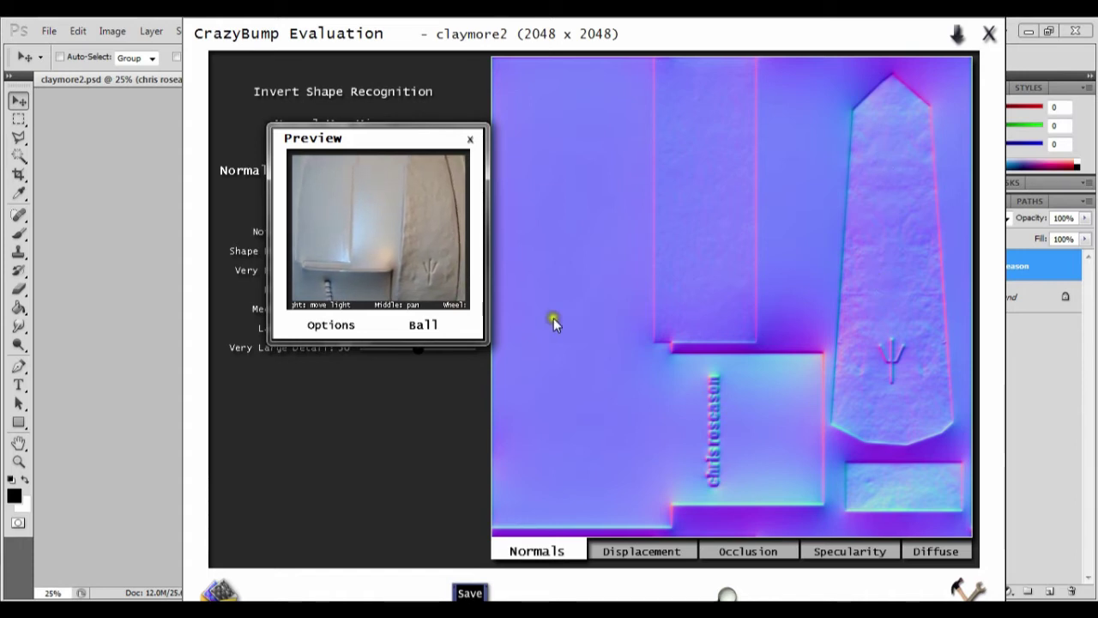
Set the normal map's intensity to 99, sharpen to 22, noise removal to 1 and fine detail to 44, checking the preview.
{"action": "mouse_move", "coordinate": [403, 257]}
{"action": "left_mouse_down"}
{"action": "mouse_move", "coordinate": [388, 230]}
{"action": "mouse_move", "coordinate": [371, 258]}
{"action": "mouse_move", "coordinate": [301, 215]}
{"action": "mouse_move", "coordinate": [444, 271]}
{"action": "mouse_move", "coordinate": [474, 245]}
{"action": "mouse_move", "coordinate": [401, 225]}
{"action": "mouse_move", "coordinate": [410, 190]}
{"action": "mouse_move", "coordinate": [450, 171]}
{"action": "mouse_move", "coordinate": [497, 183]}
{"action": "mouse_move", "coordinate": [360, 237]}
{"action": "mouse_move", "coordinate": [407, 307]}
{"action": "mouse_move", "coordinate": [431, 260]}
{"action": "mouse_move", "coordinate": [417, 237]}
{"action": "mouse_move", "coordinate": [404, 103]}
{"action": "mouse_move", "coordinate": [380, 172]}
{"action": "mouse_move", "coordinate": [382, 144]}
{"action": "mouse_move", "coordinate": [576, 110]}
{"action": "mouse_move", "coordinate": [603, 122]}
{"action": "left_mouse_up"}
{"action": "scroll", "coordinate": [328, 226], "scroll_direction": "down", "scroll_amount": 5}
{"action": "scroll", "coordinate": [435, 228], "scroll_direction": "up", "scroll_amount": 5}
{"action": "left_click_drag", "start_coordinate": [554, 165], "coordinate": [553, 167]}
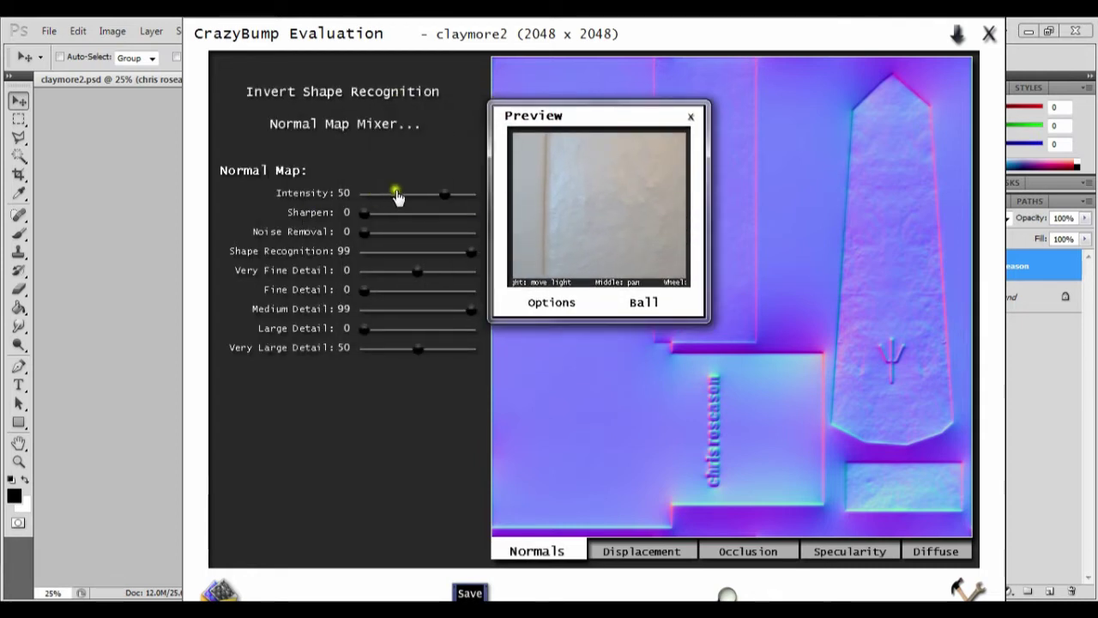
{"action": "left_click_drag", "start_coordinate": [441, 197], "coordinate": [466, 200]}
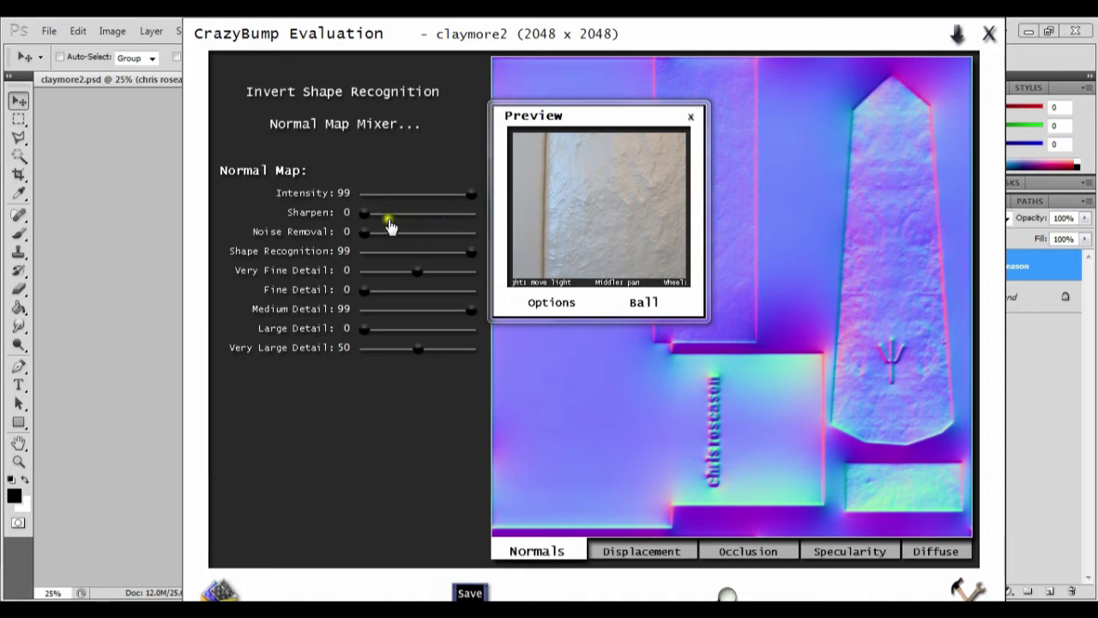
{"action": "left_click_drag", "start_coordinate": [384, 217], "coordinate": [385, 238]}
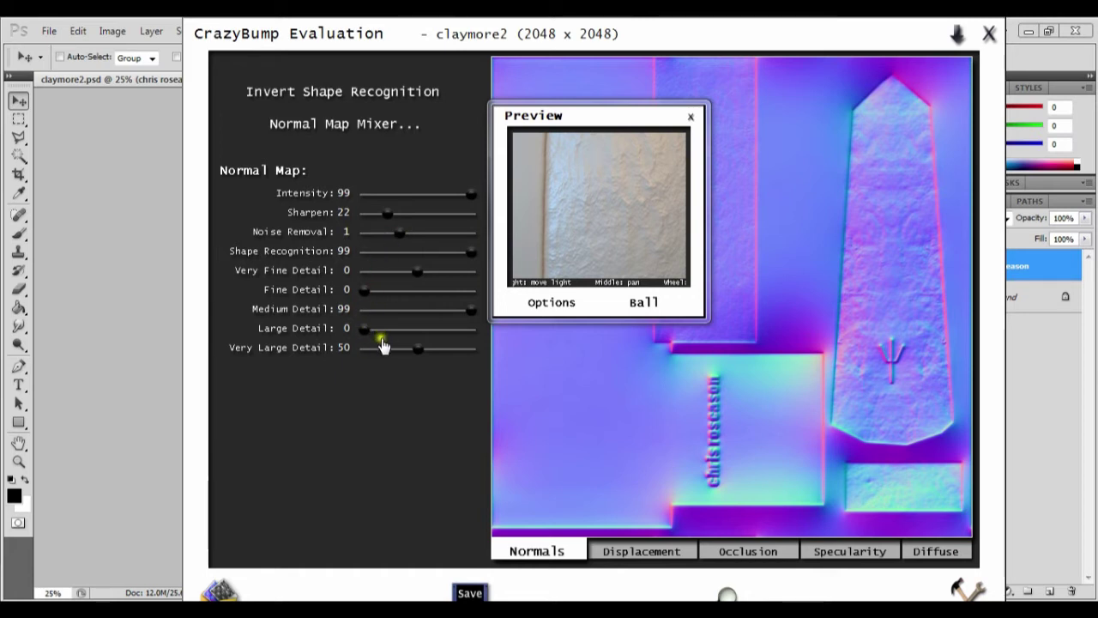
{"action": "left_click_drag", "start_coordinate": [365, 289], "coordinate": [412, 289]}
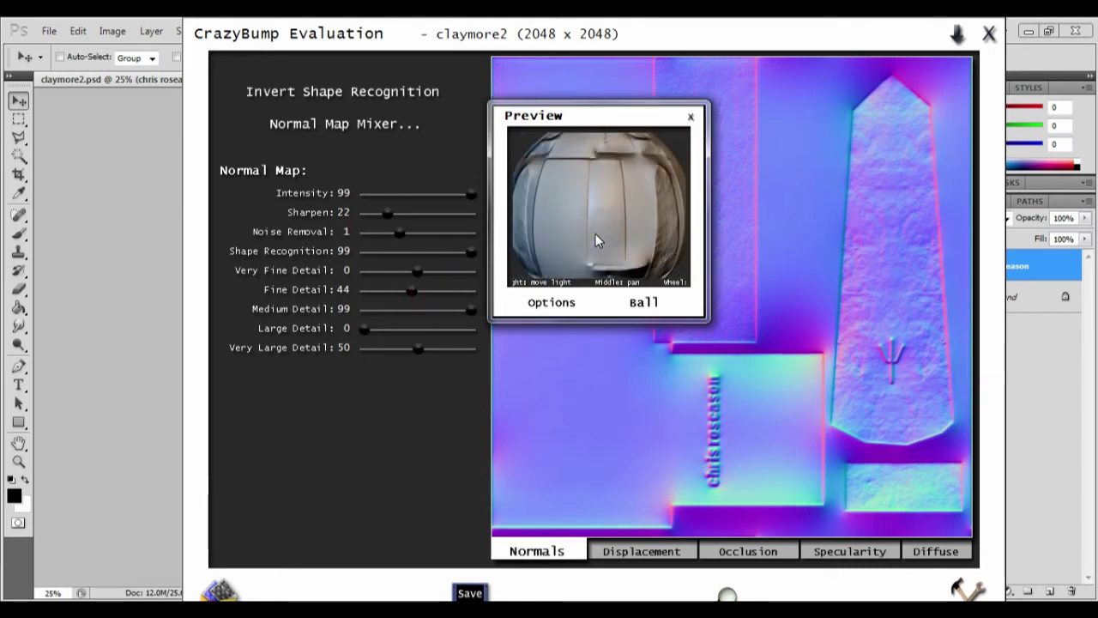
{"action": "scroll", "coordinate": [595, 233], "scroll_direction": "down", "scroll_amount": 3}
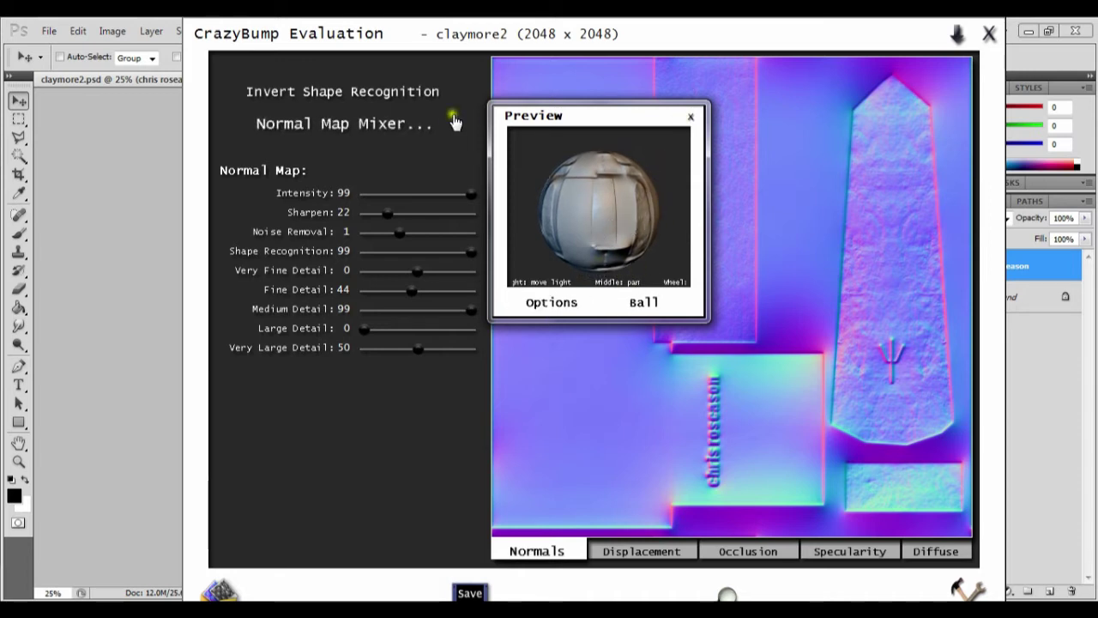
Save the normals as claymore2_NRM in PSD - Adobe Photoshop format in the bump folder, with Convert to grayscale set to No.
{"action": "left_click", "coordinate": [465, 592]}
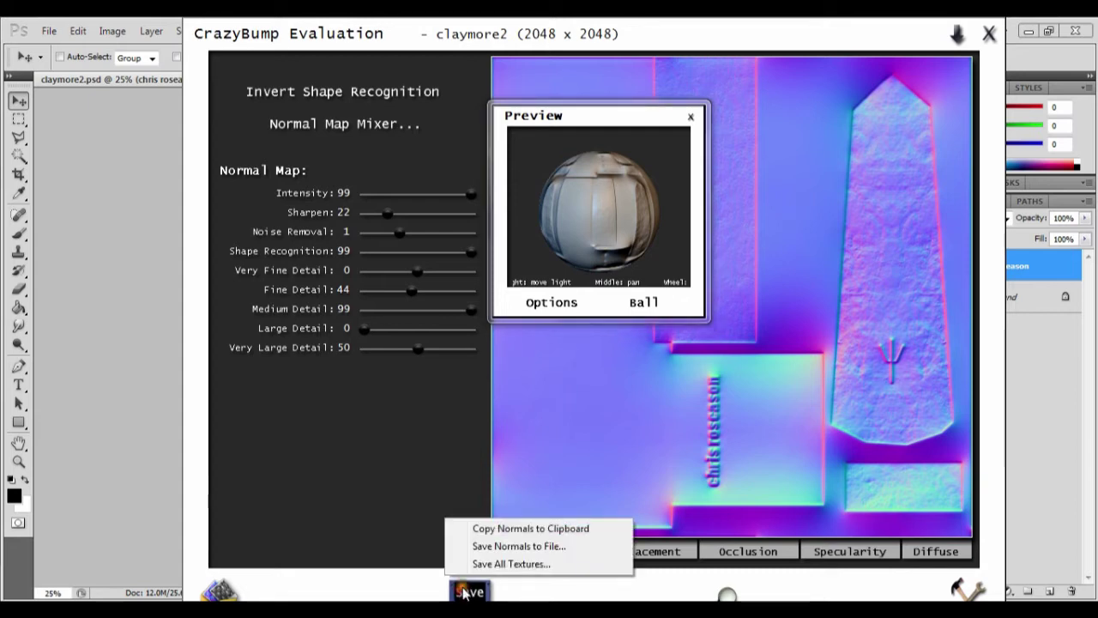
{"action": "left_click", "coordinate": [482, 546]}
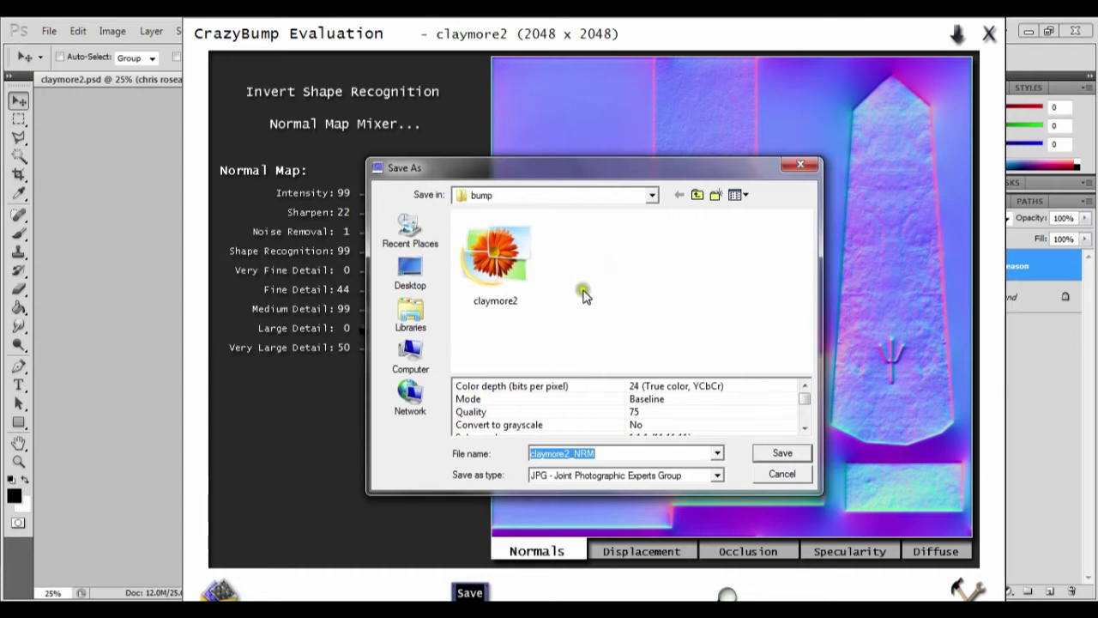
{"action": "left_click", "coordinate": [719, 477]}
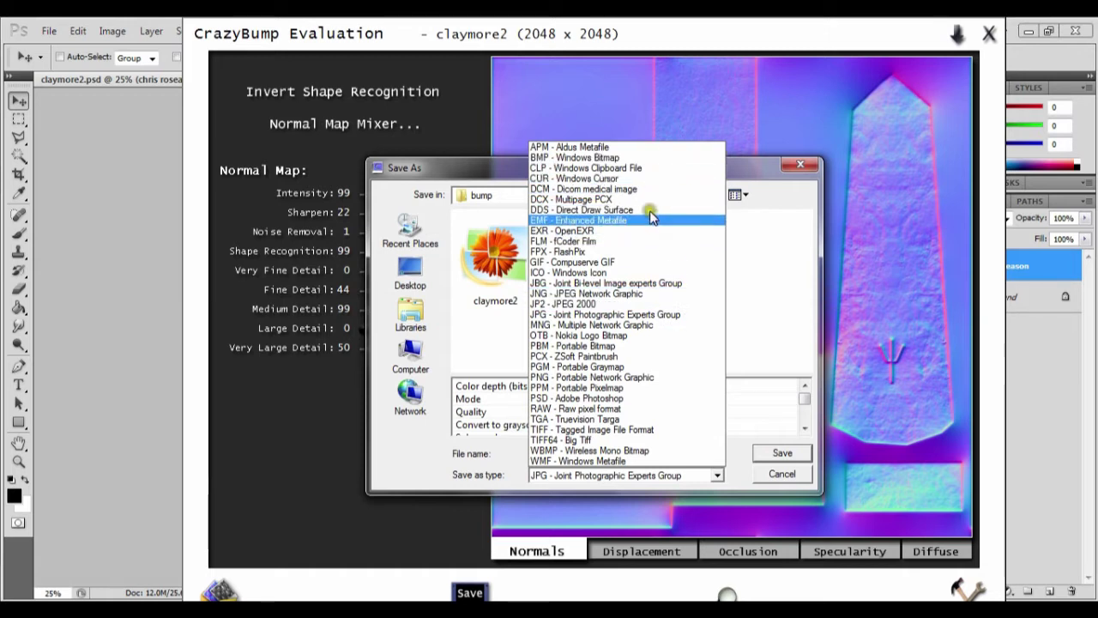
{"action": "left_click", "coordinate": [605, 399]}
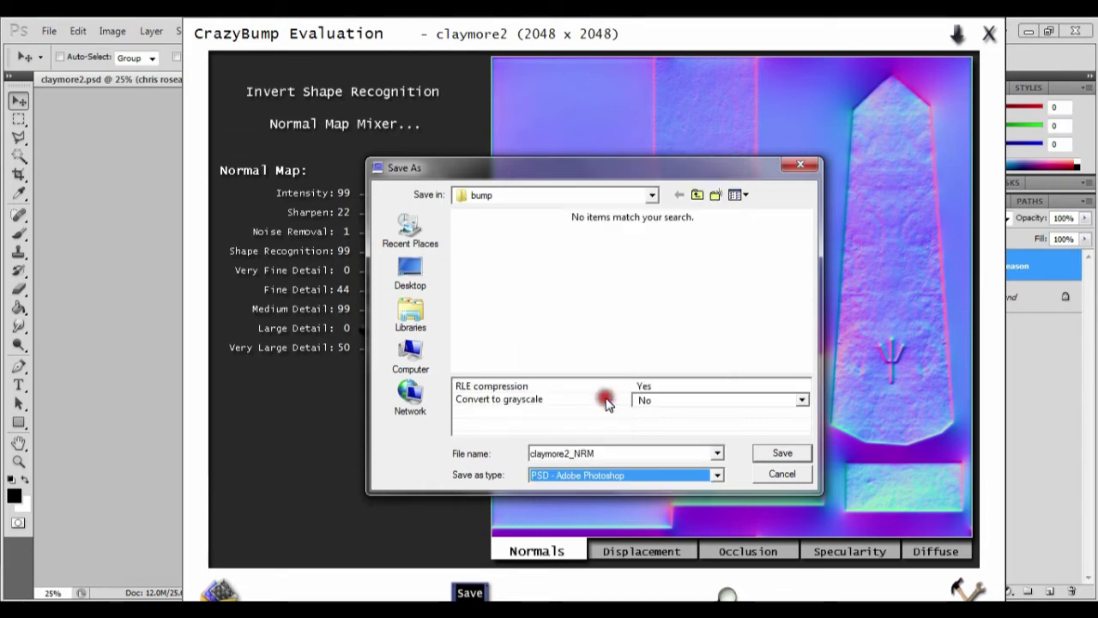
{"action": "left_click", "coordinate": [602, 397]}
{"action": "left_click", "coordinate": [606, 413]}
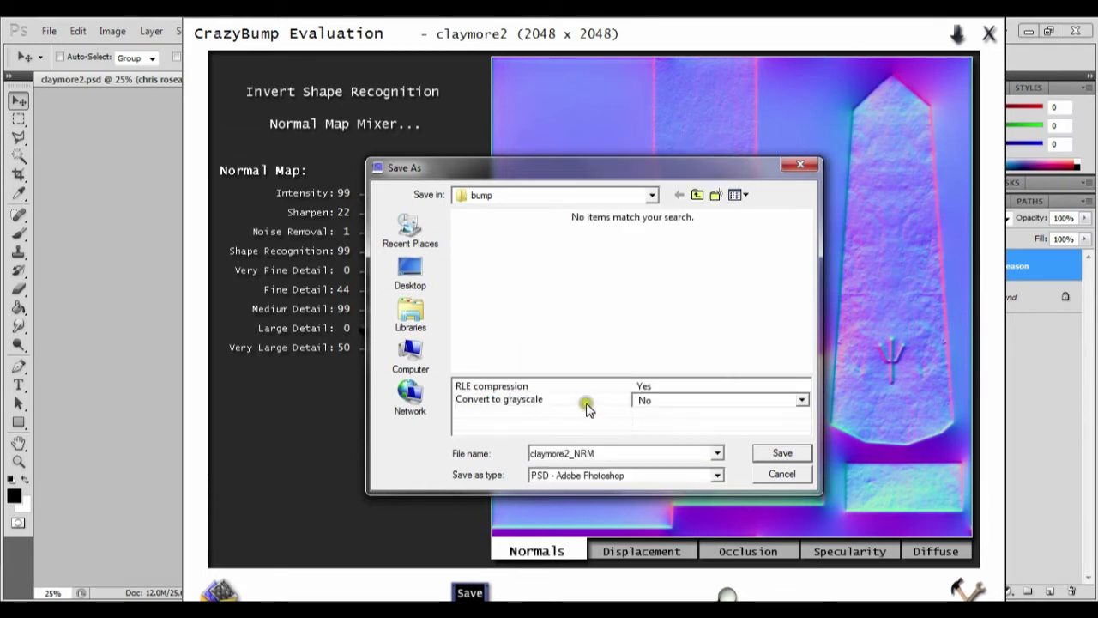
{"action": "left_click", "coordinate": [683, 420]}
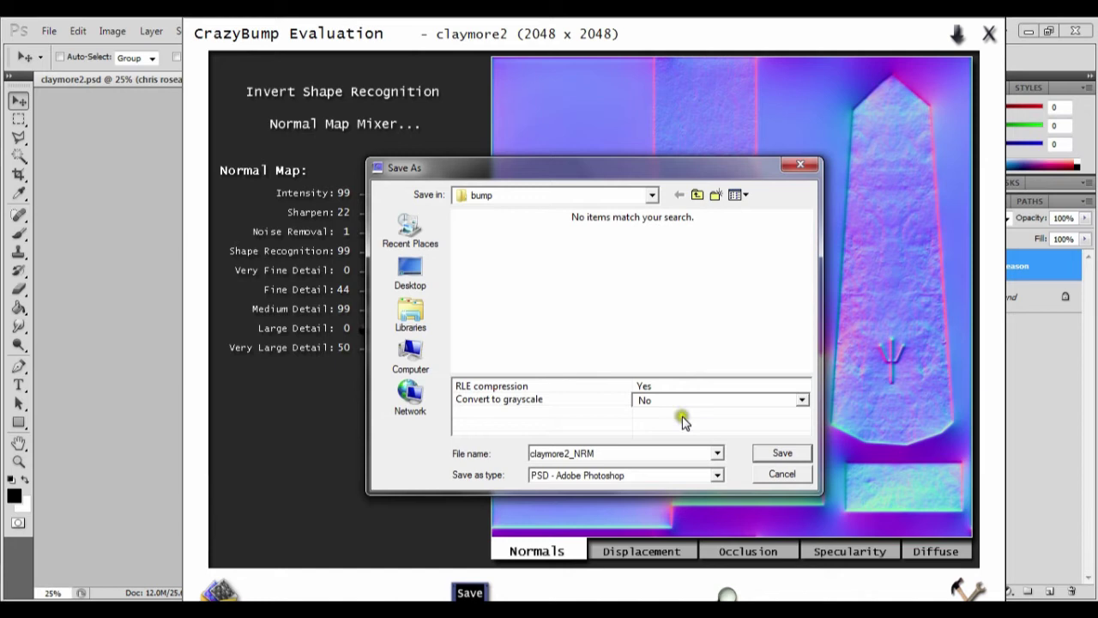
{"action": "left_click", "coordinate": [780, 455]}
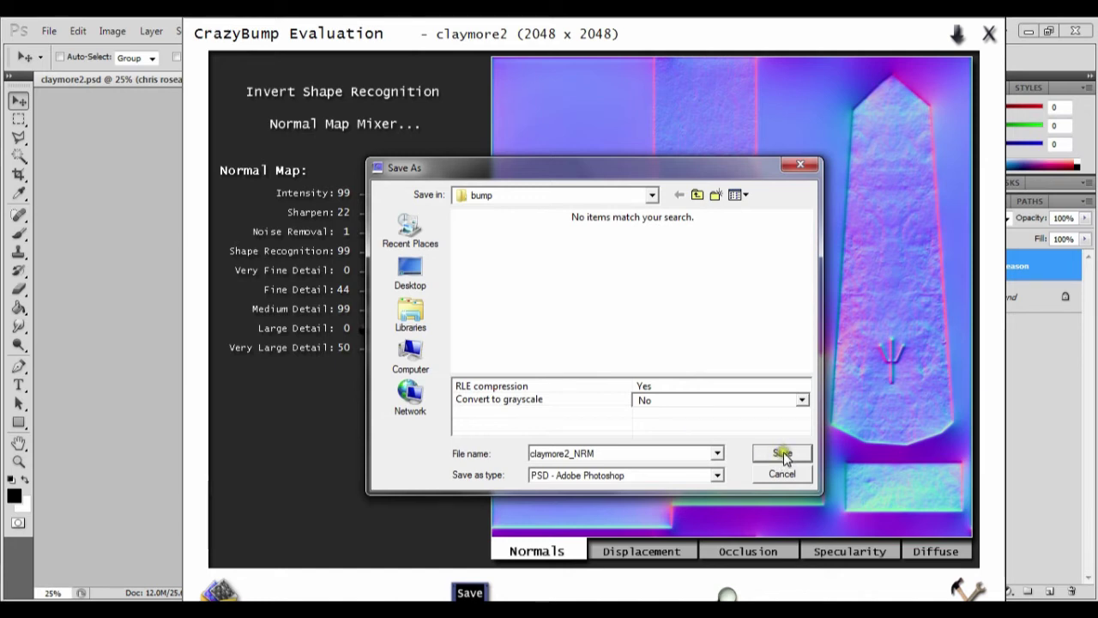
{"action": "left_click", "coordinate": [782, 455]}
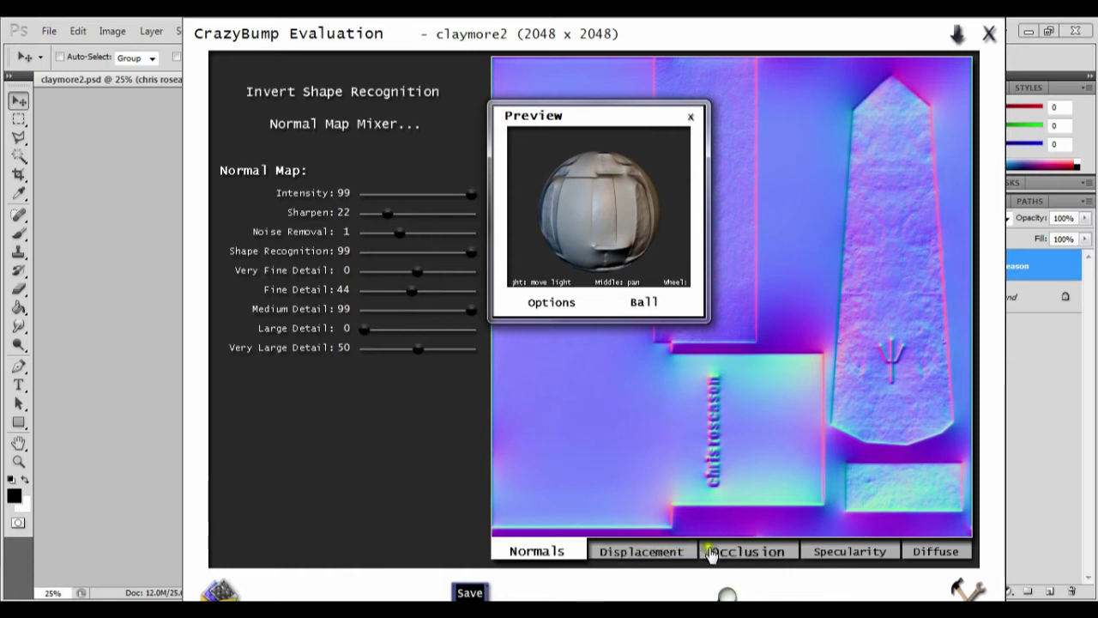
Examine the specularity map on the 3D preview ball from several angles and distances, and close the preview.
{"action": "left_click", "coordinate": [823, 553]}
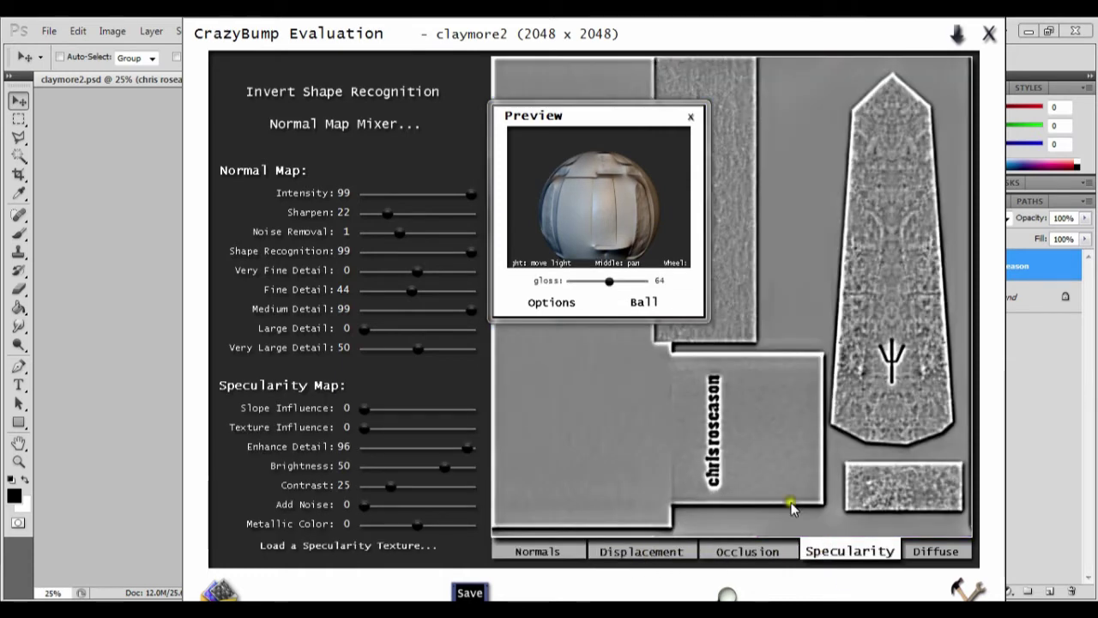
{"action": "left_click", "coordinate": [573, 180]}
{"action": "left_click", "coordinate": [605, 200]}
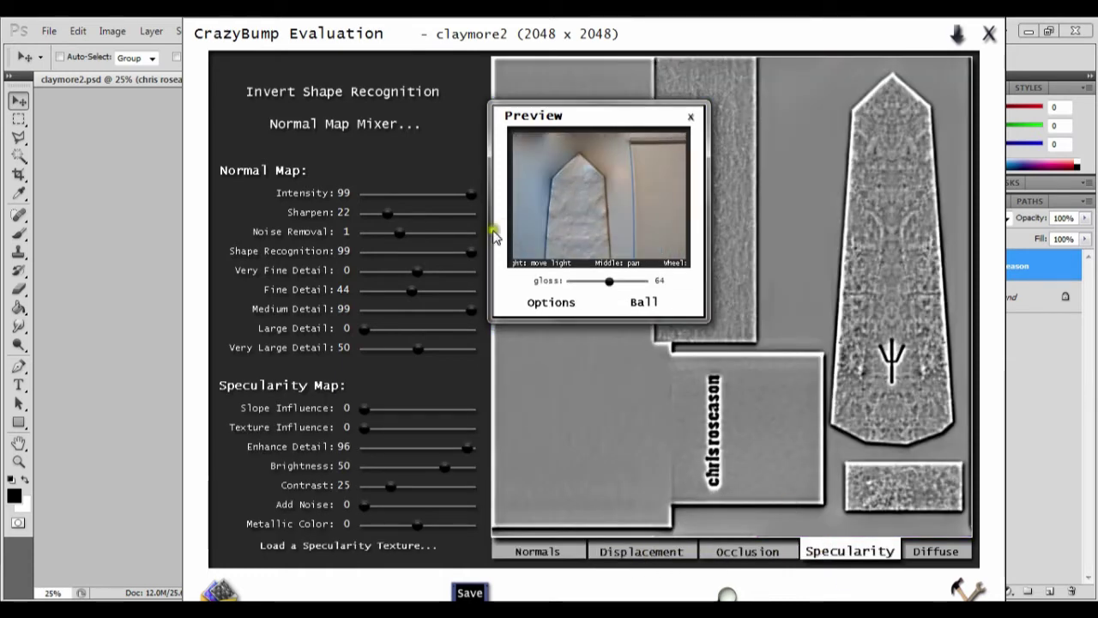
{"action": "left_click", "coordinate": [554, 213]}
{"action": "left_click_drag", "start_coordinate": [554, 213], "coordinate": [620, 182]}
{"action": "scroll", "coordinate": [603, 166], "scroll_direction": "down", "scroll_amount": 5}
{"action": "scroll", "coordinate": [636, 156], "scroll_direction": "up", "scroll_amount": 5}
{"action": "scroll", "coordinate": [634, 188], "scroll_direction": "down", "scroll_amount": 4}
{"action": "scroll", "coordinate": [634, 188], "scroll_direction": "up", "scroll_amount": 4}
{"action": "scroll", "coordinate": [535, 150], "scroll_direction": "down", "scroll_amount": 3}
{"action": "scroll", "coordinate": [535, 151], "scroll_direction": "down", "scroll_amount": 3}
{"action": "scroll", "coordinate": [540, 167], "scroll_direction": "up", "scroll_amount": 5}
{"action": "scroll", "coordinate": [620, 182], "scroll_direction": "down", "scroll_amount": 5}
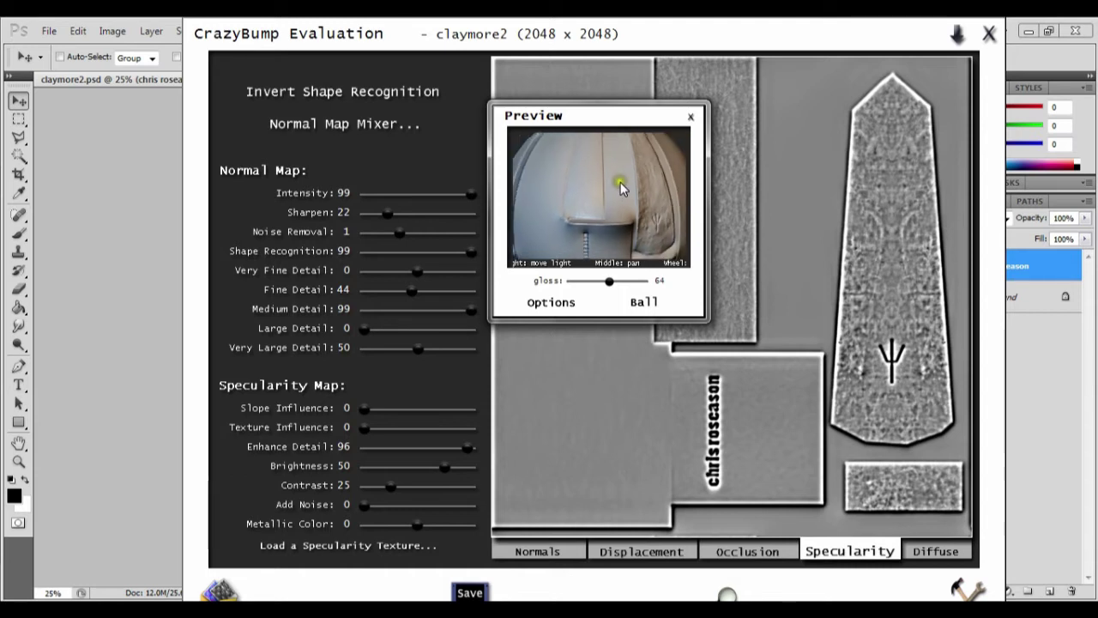
{"action": "left_click", "coordinate": [688, 118]}
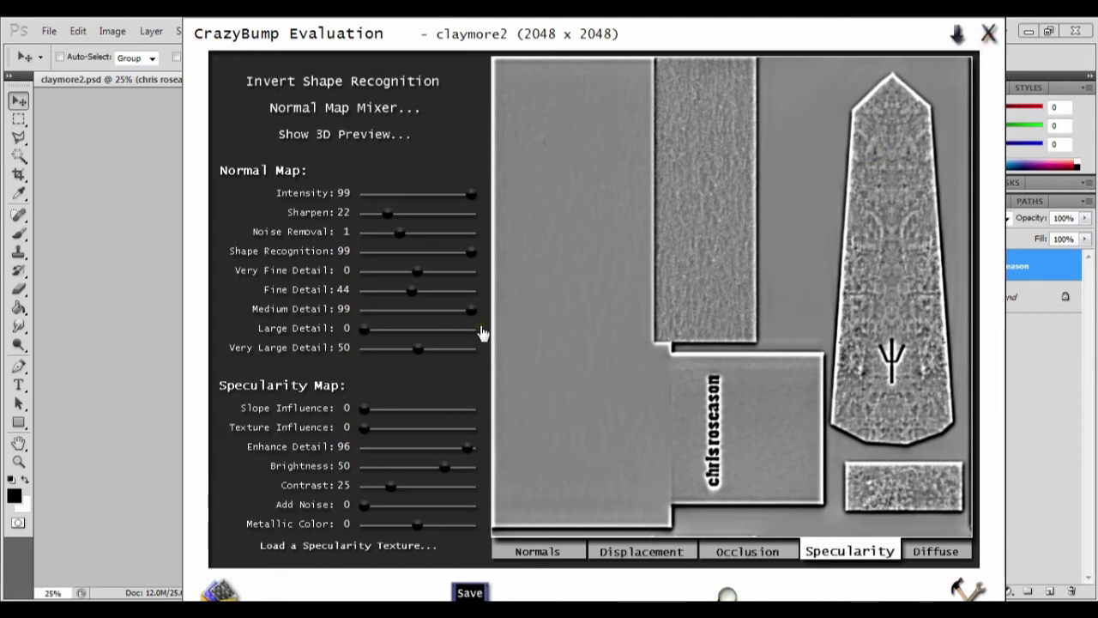
Exit CrazyBump, return to Photoshop and draw a light grey rectangle (RGB 214, 214, 214) covering the blade and the metal piece below it.
{"action": "key", "text": "alt+F4"}
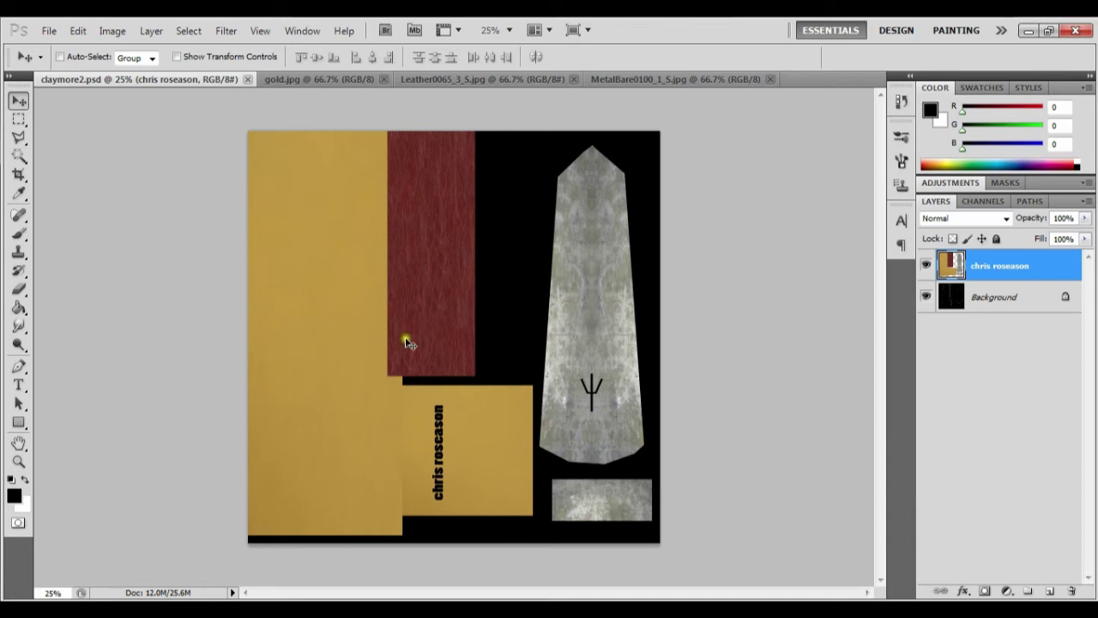
{"action": "left_click", "coordinate": [16, 496]}
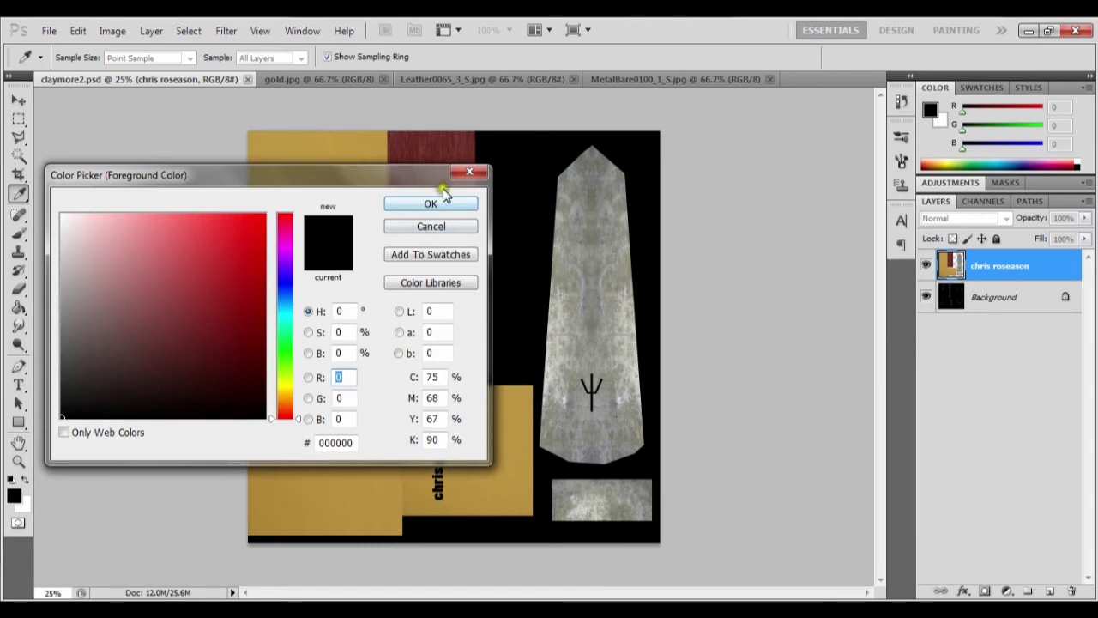
{"action": "left_click_drag", "start_coordinate": [67, 273], "coordinate": [65, 247]}
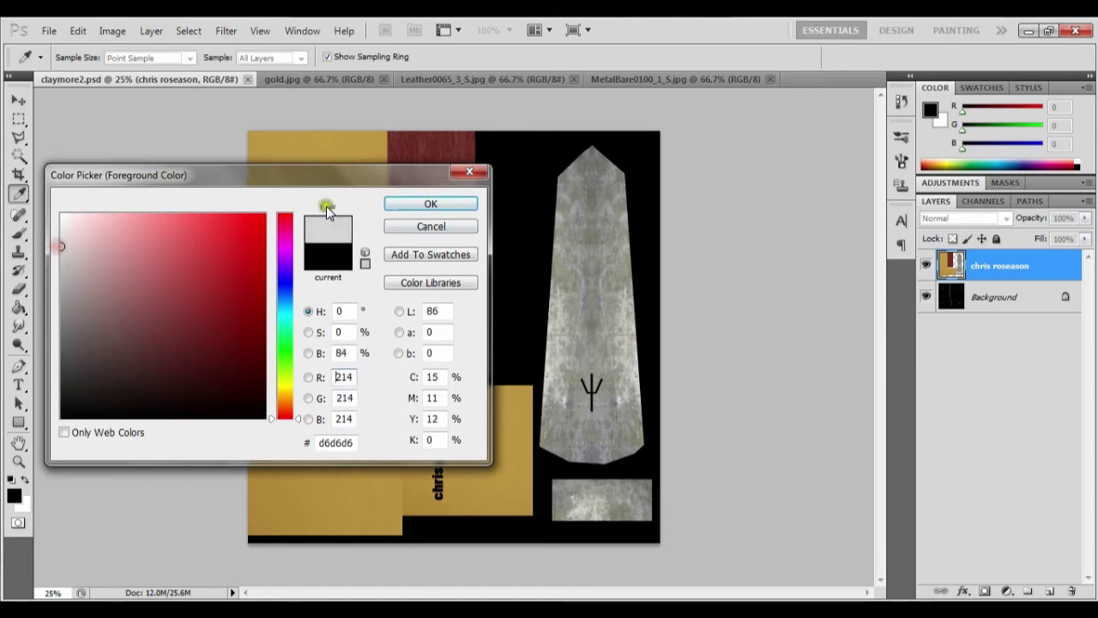
{"action": "left_click", "coordinate": [457, 204]}
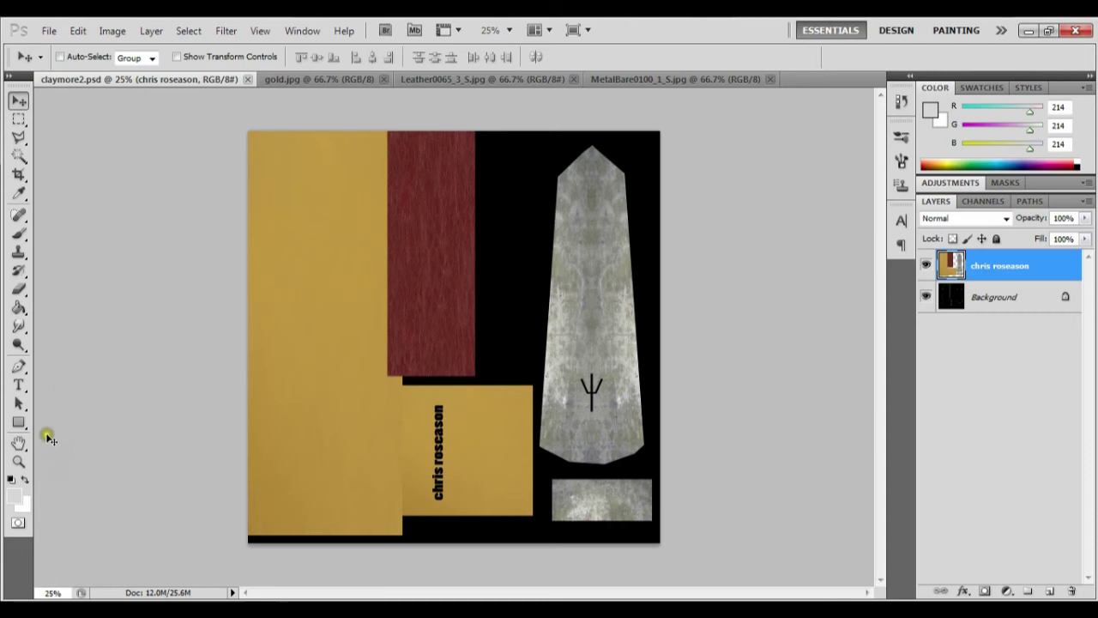
{"action": "left_click", "coordinate": [14, 426]}
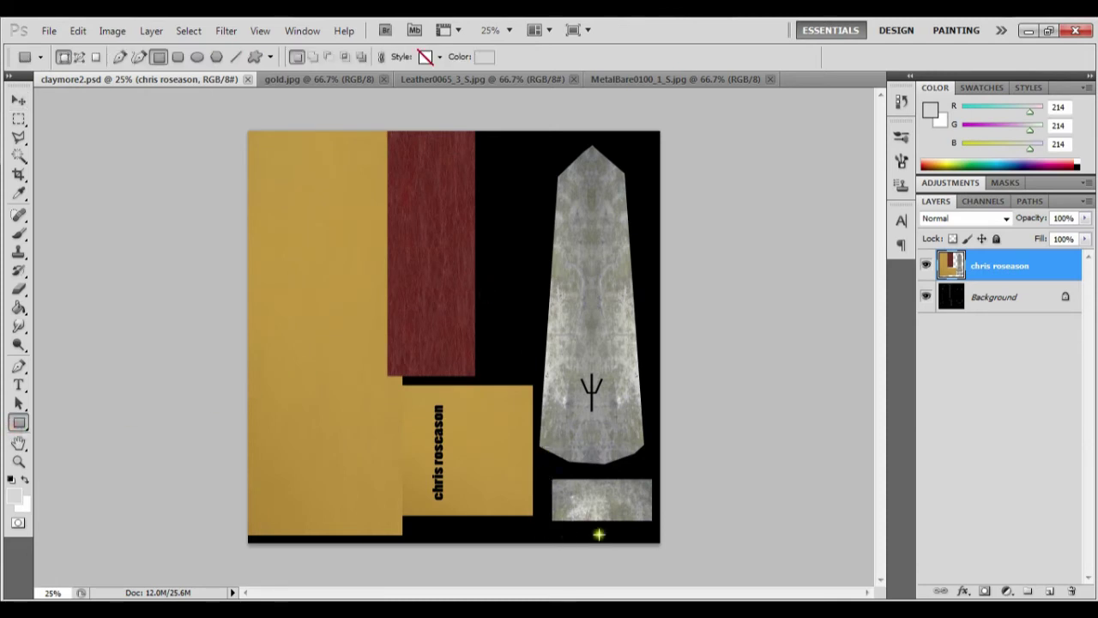
{"action": "left_click_drag", "start_coordinate": [656, 540], "coordinate": [535, 130]}
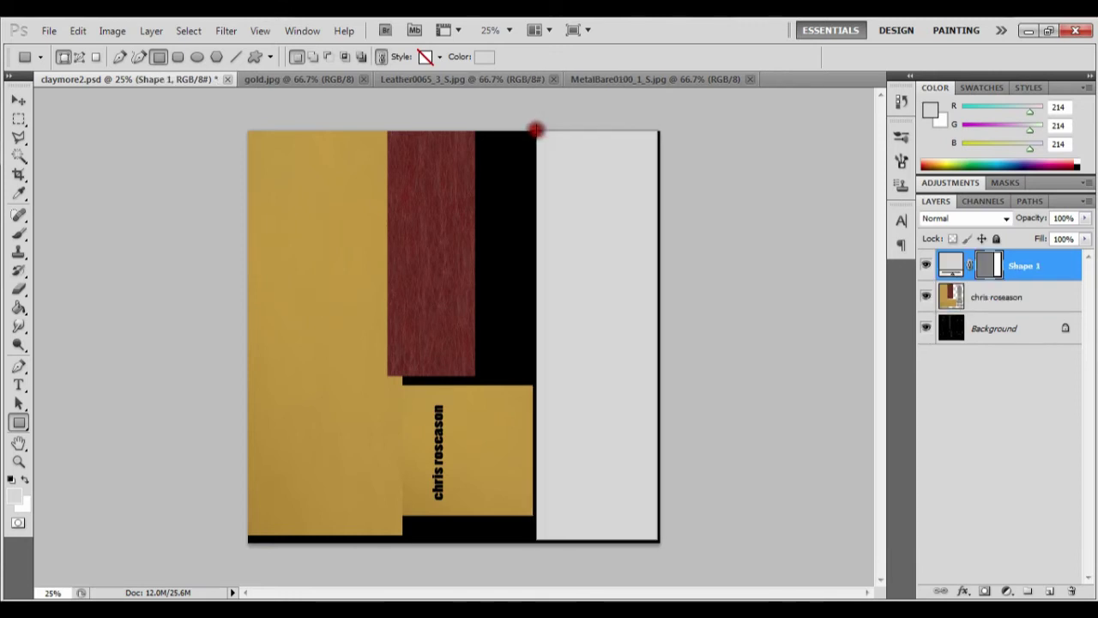
Add a new layer and draw a mid-grey rectangle (RGB 165, 165, 165) over the gold and red leather areas beside the blade.
{"action": "left_click", "coordinate": [19, 425]}
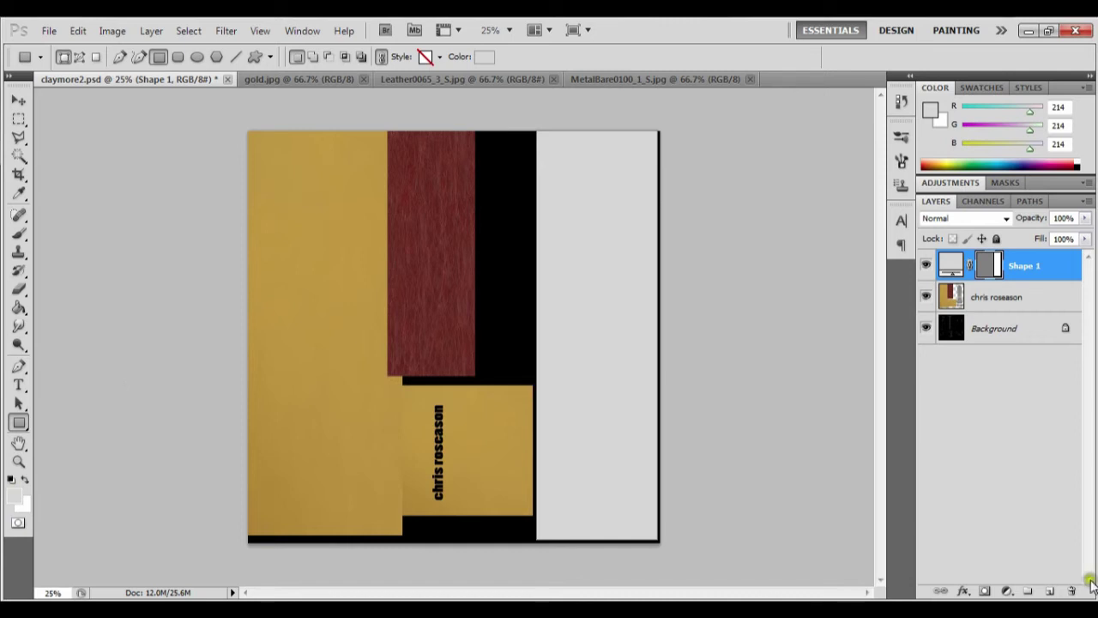
{"action": "left_click", "coordinate": [1053, 591]}
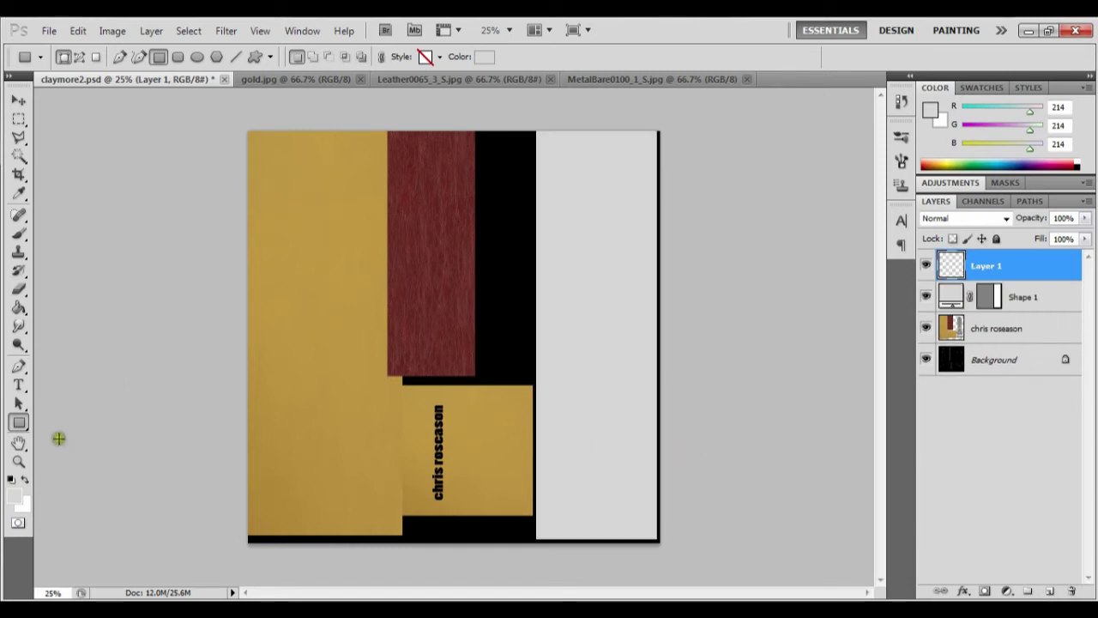
{"action": "left_click", "coordinate": [11, 500]}
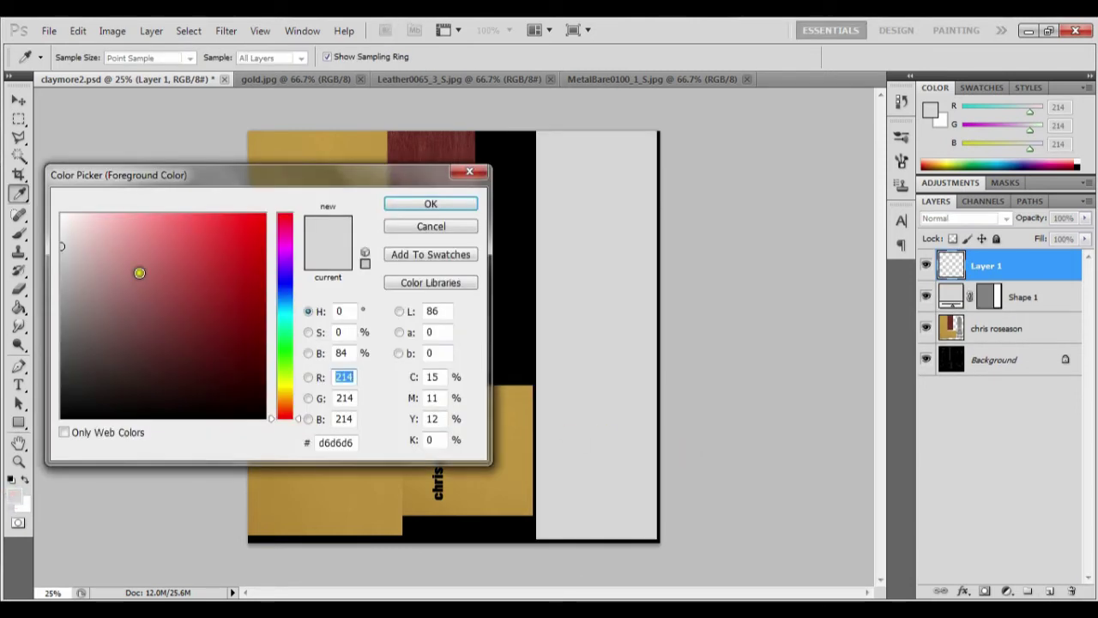
{"action": "mouse_move", "coordinate": [67, 286]}
{"action": "left_mouse_down"}
{"action": "mouse_move", "coordinate": [60, 276]}
{"action": "mouse_move", "coordinate": [44, 286]}
{"action": "mouse_move", "coordinate": [77, 267]}
{"action": "left_mouse_up"}
{"action": "left_click", "coordinate": [404, 204]}
{"action": "key", "text": "u"}
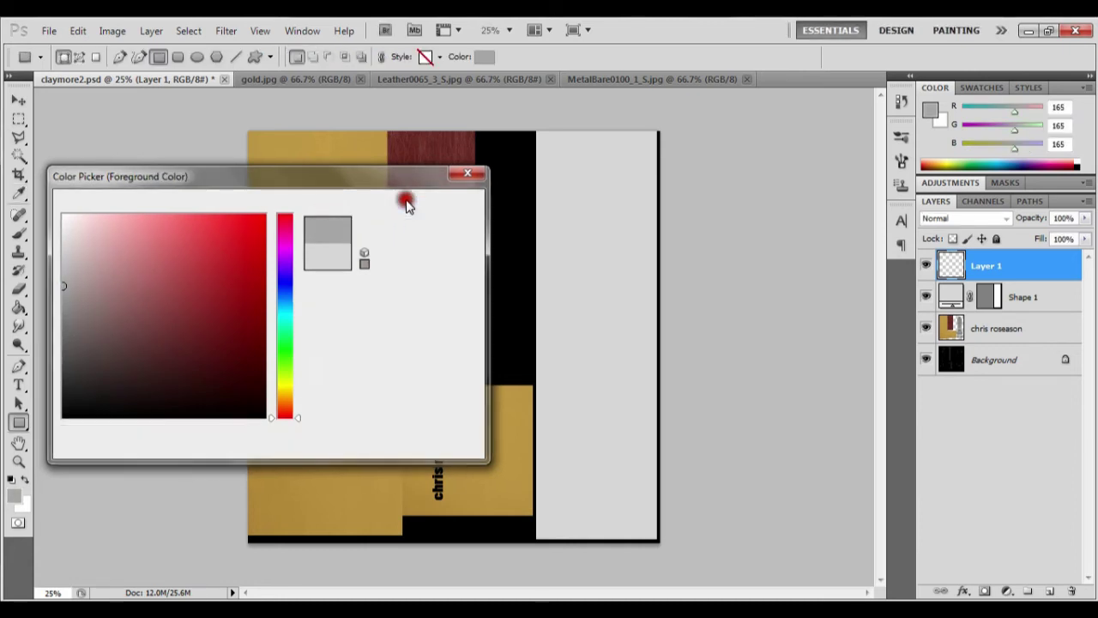
{"action": "mouse_move", "coordinate": [225, 111]}
{"action": "left_mouse_down"}
{"action": "mouse_move", "coordinate": [380, 544]}
{"action": "mouse_move", "coordinate": [454, 559]}
{"action": "mouse_move", "coordinate": [533, 541]}
{"action": "left_mouse_up"}
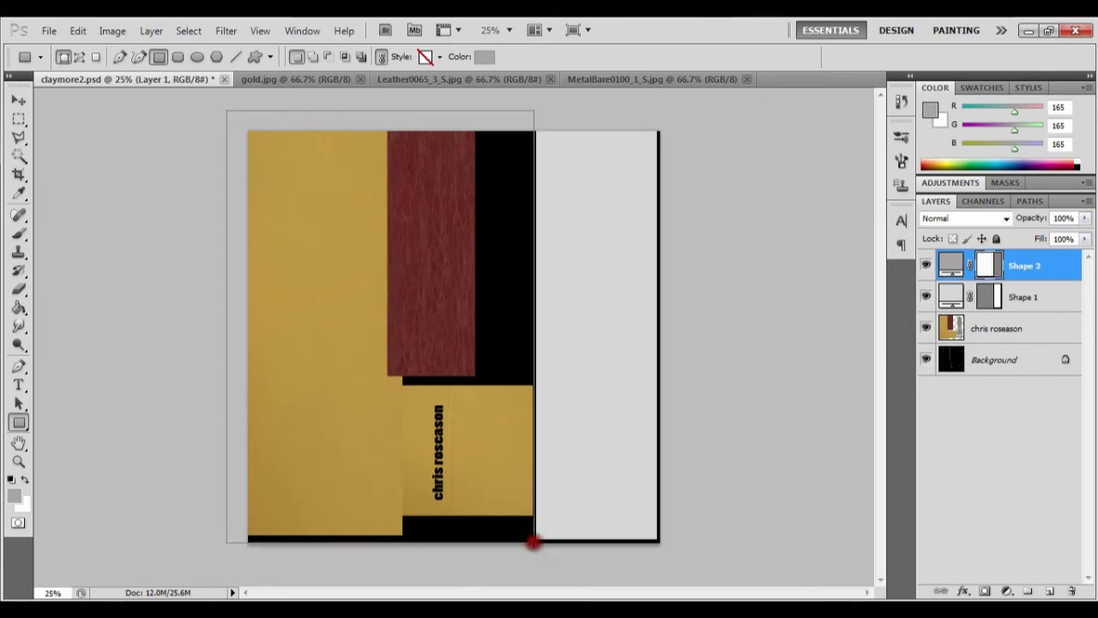
Lower the mid-grey shape's fill to 52% and draw a dark grey rectangle (RGB 37, 37, 37) over the red leather on a new layer.
{"action": "left_click", "coordinate": [1024, 269]}
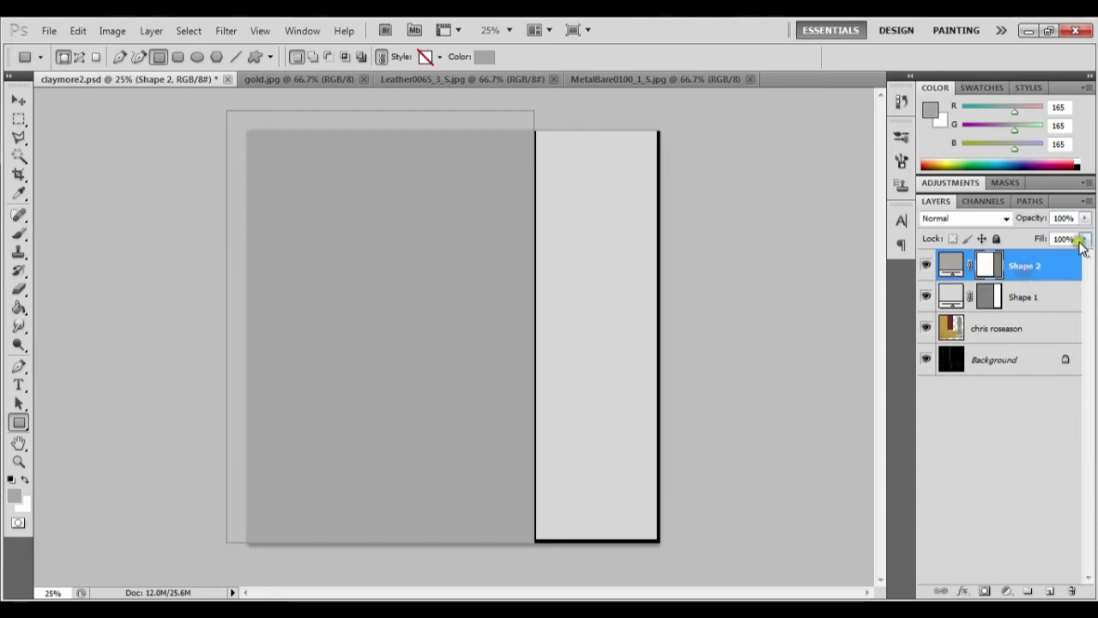
{"action": "left_click_drag", "start_coordinate": [1084, 239], "coordinate": [1047, 250]}
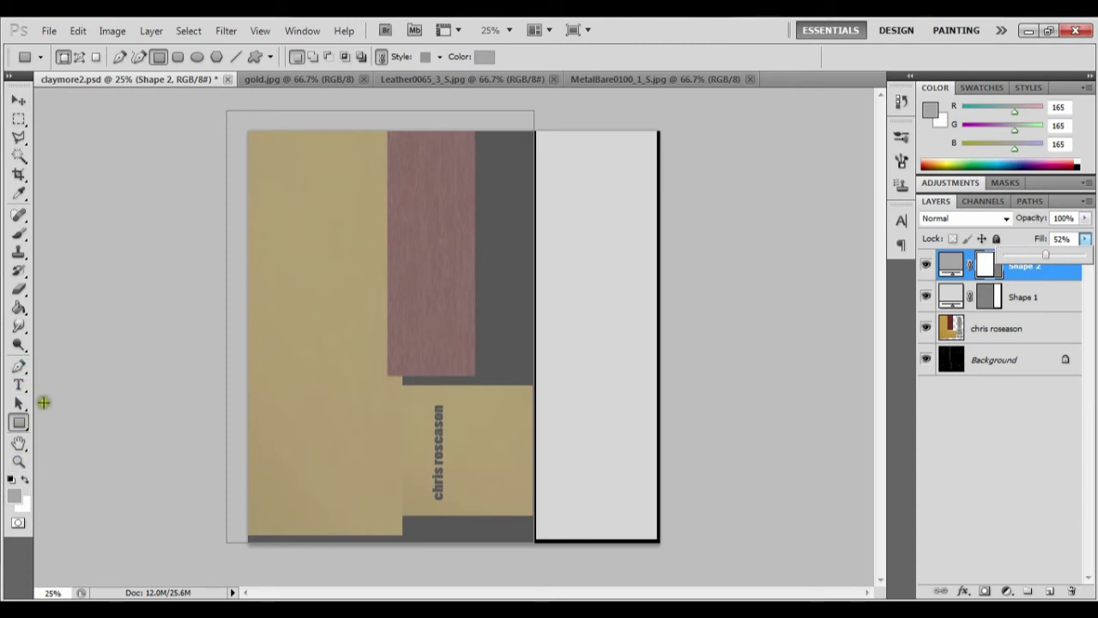
{"action": "left_click", "coordinate": [1054, 591]}
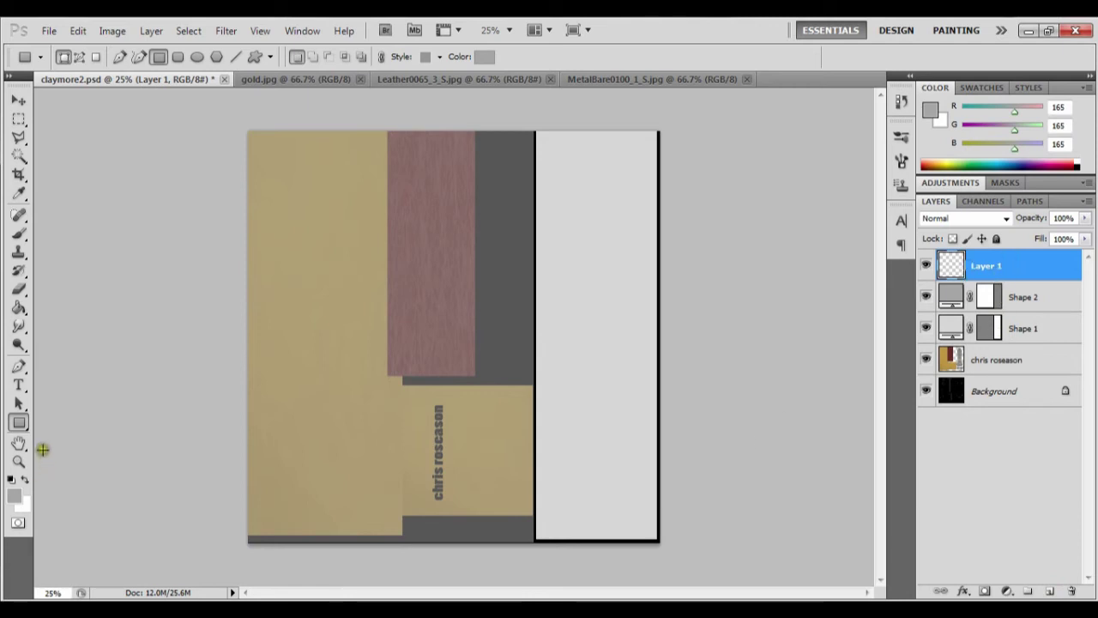
{"action": "left_click", "coordinate": [14, 495]}
{"action": "left_click_drag", "start_coordinate": [127, 399], "coordinate": [52, 390]}
{"action": "left_click", "coordinate": [421, 206]}
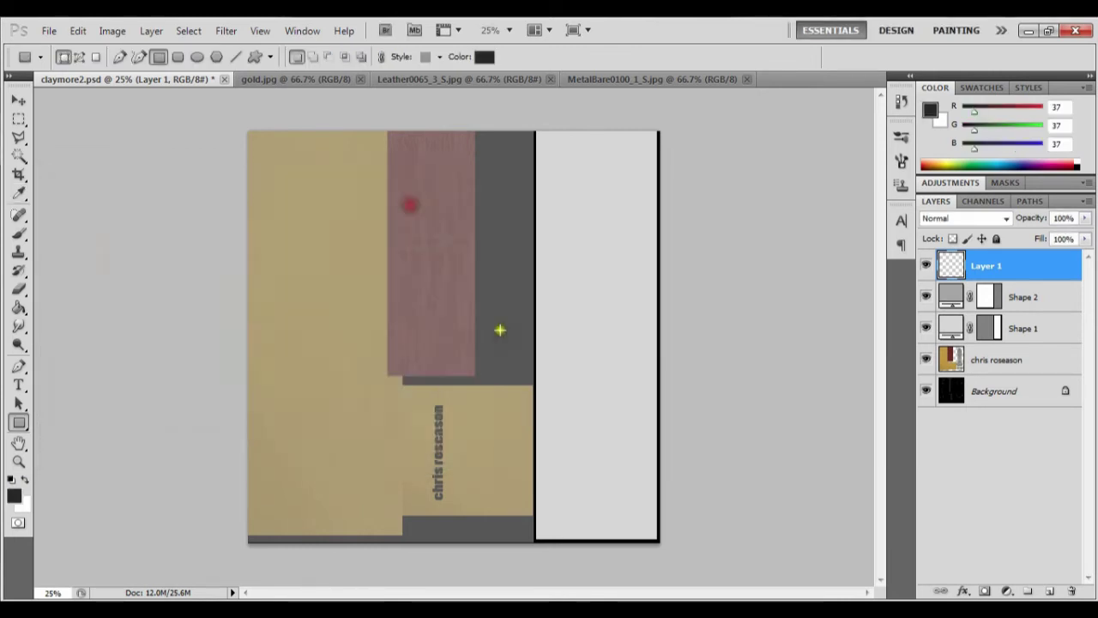
{"action": "left_click_drag", "start_coordinate": [487, 378], "coordinate": [388, 131]}
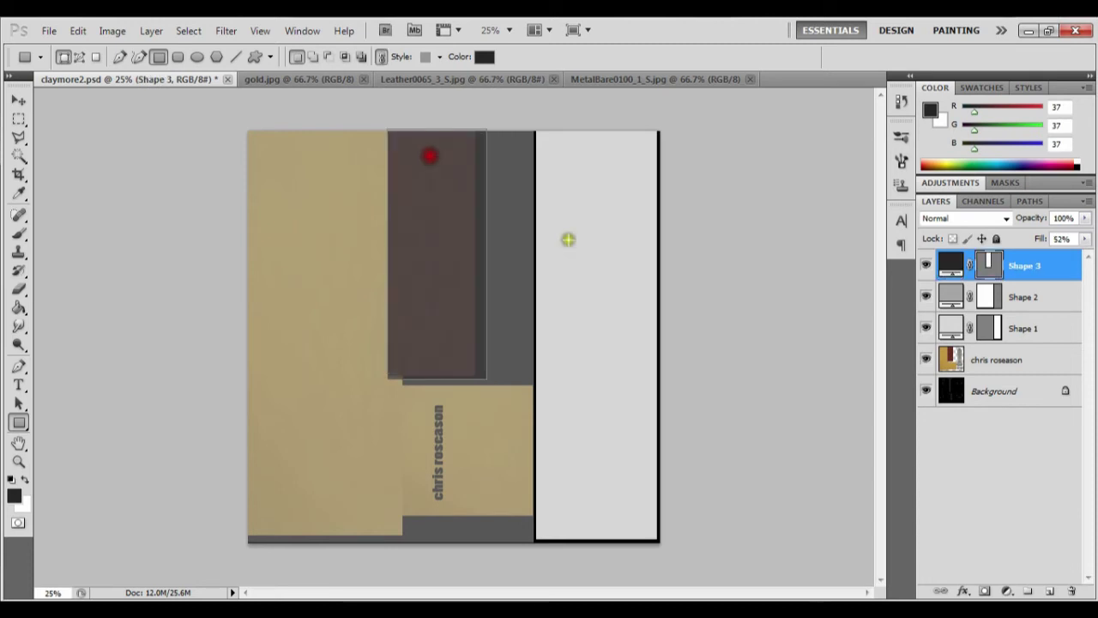
Restore the fill of the mid-grey Shape 2 layer to 100%.
{"action": "left_click", "coordinate": [1045, 304]}
{"action": "left_click", "coordinate": [1085, 238]}
{"action": "left_click_drag", "start_coordinate": [1030, 255], "coordinate": [1086, 255]}
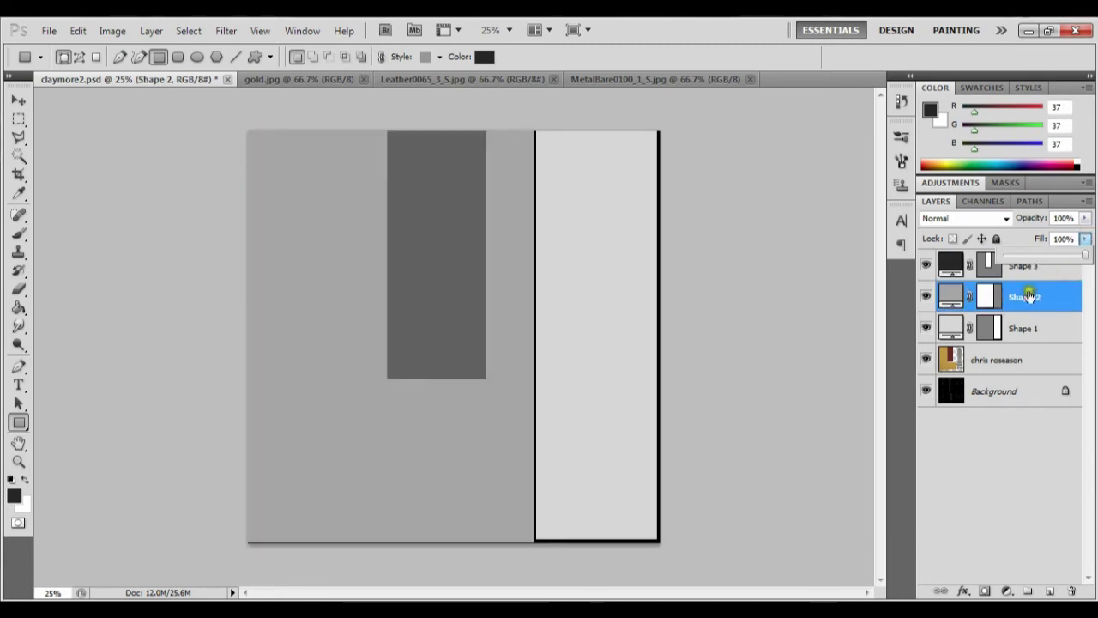
Save the grey specular map as a Photoshop file named claymorespec in the claymore project's spec folder, with Maximize Compatibility on.
{"action": "left_click", "coordinate": [49, 31]}
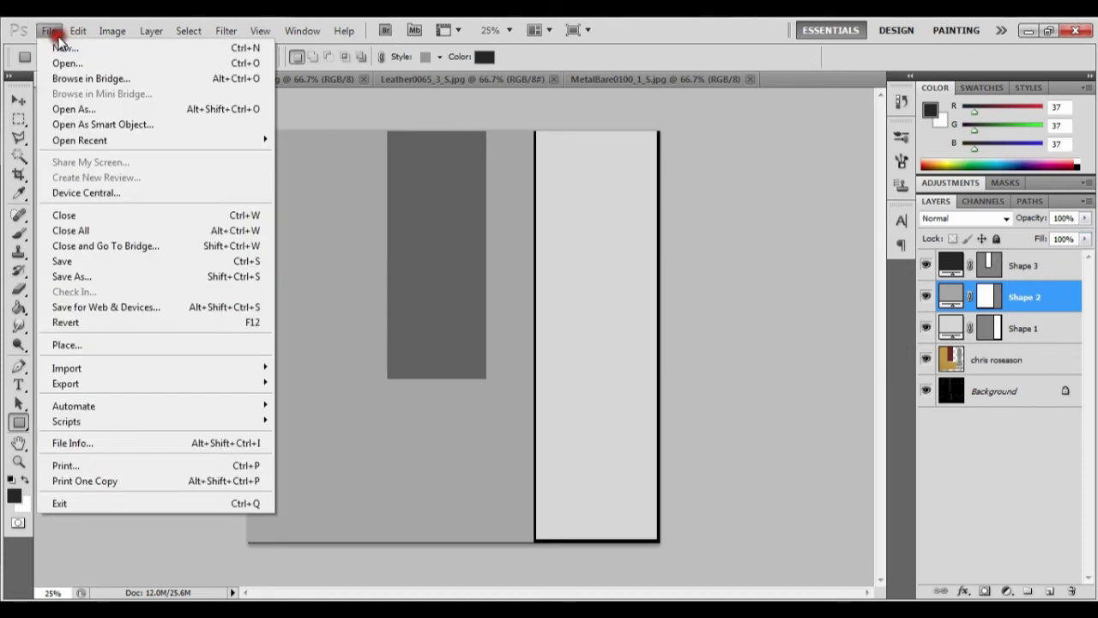
{"action": "left_click", "coordinate": [104, 277]}
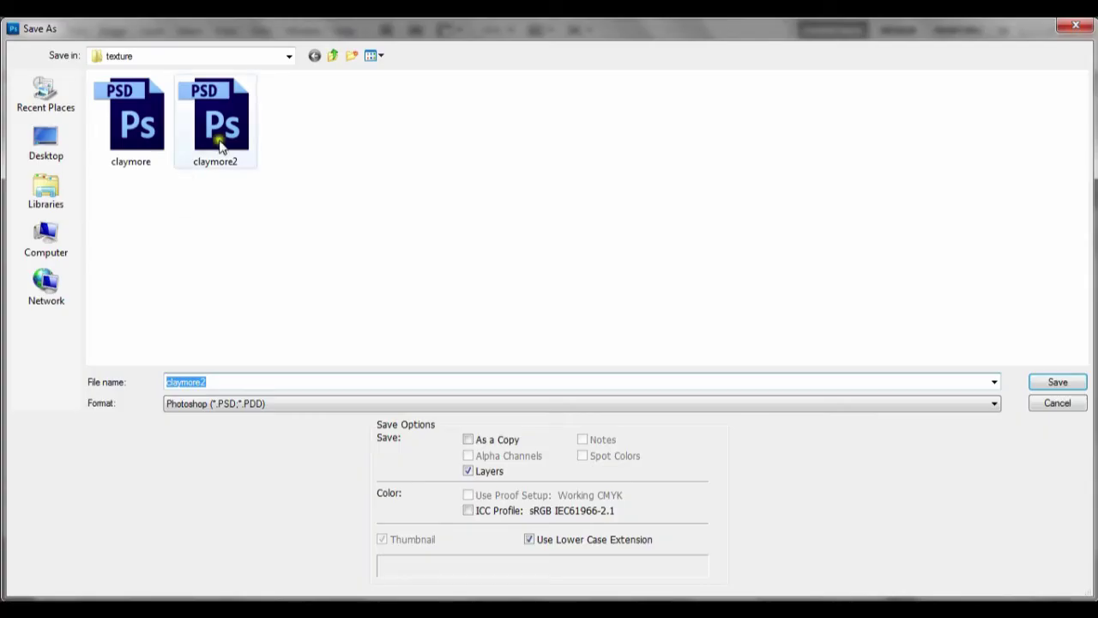
{"action": "left_click", "coordinate": [289, 56]}
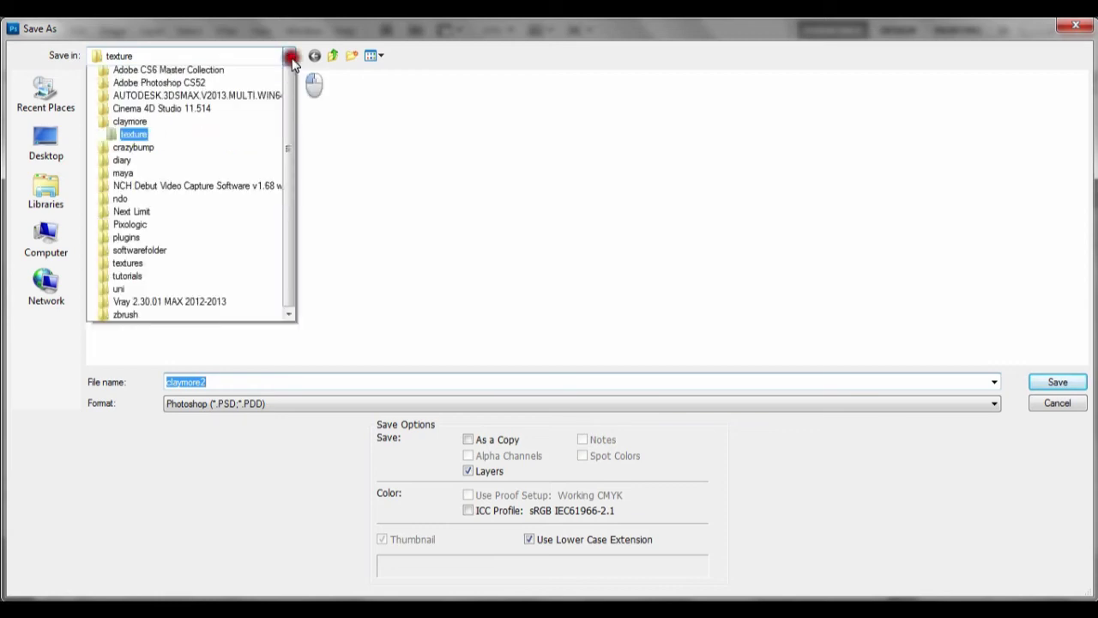
{"action": "left_click", "coordinate": [216, 259]}
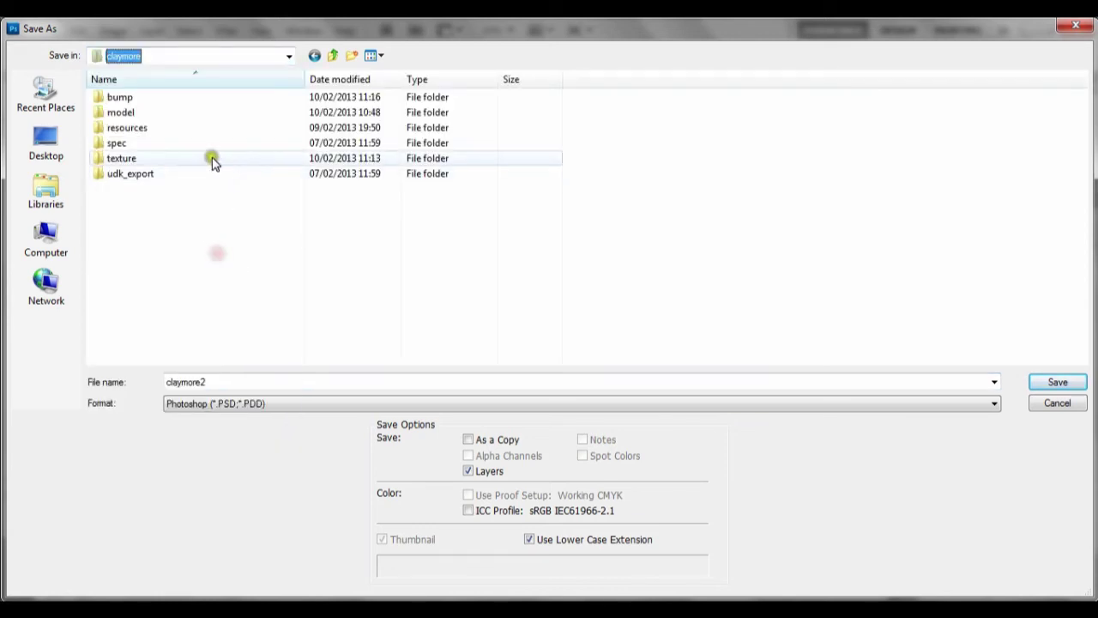
{"action": "left_click", "coordinate": [111, 144]}
{"action": "double_click", "coordinate": [112, 144]}
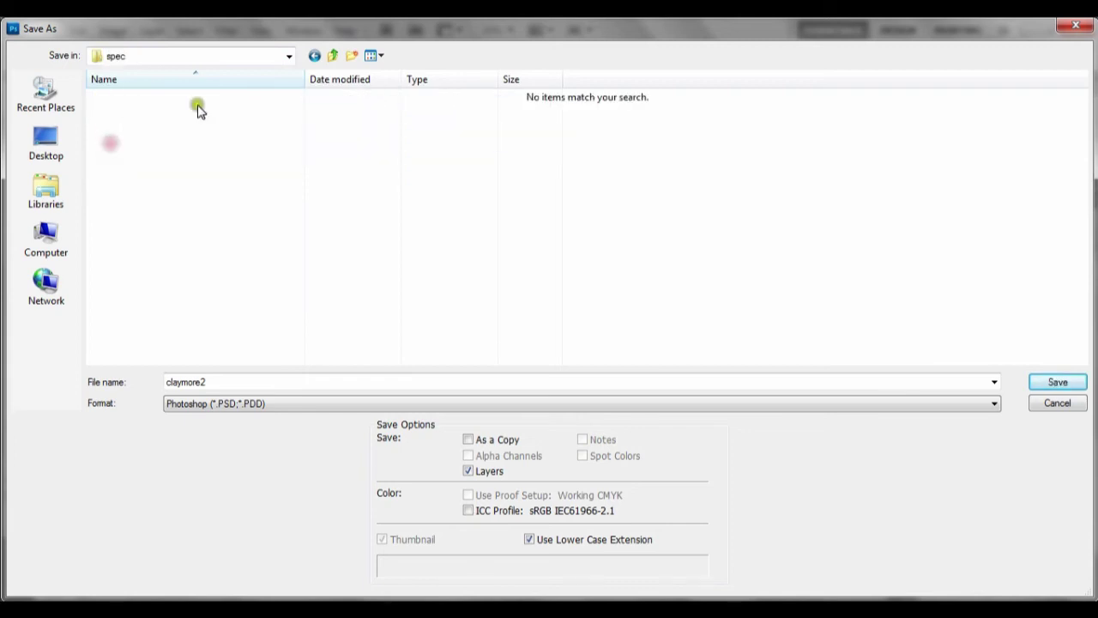
{"action": "left_click", "coordinate": [217, 404]}
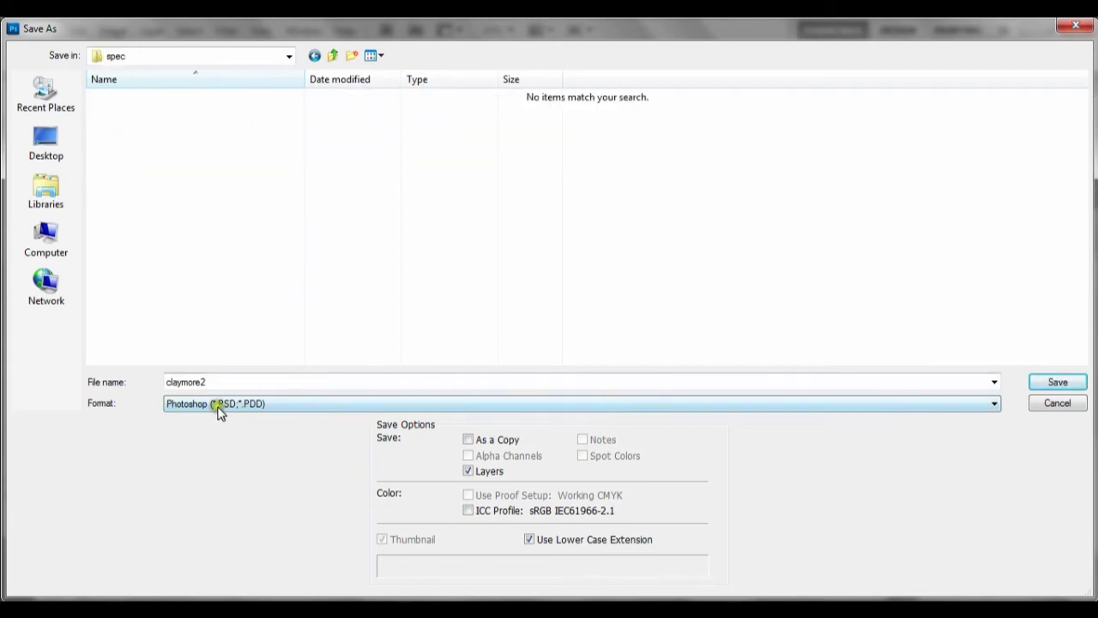
{"action": "left_click", "coordinate": [211, 383]}
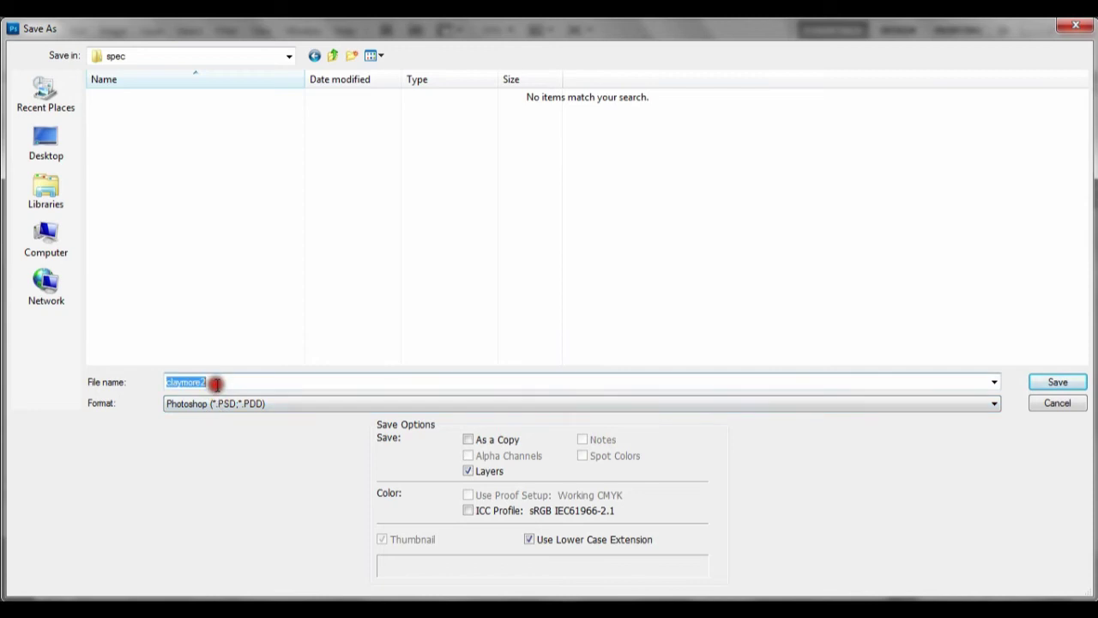
{"action": "left_click", "coordinate": [216, 382]}
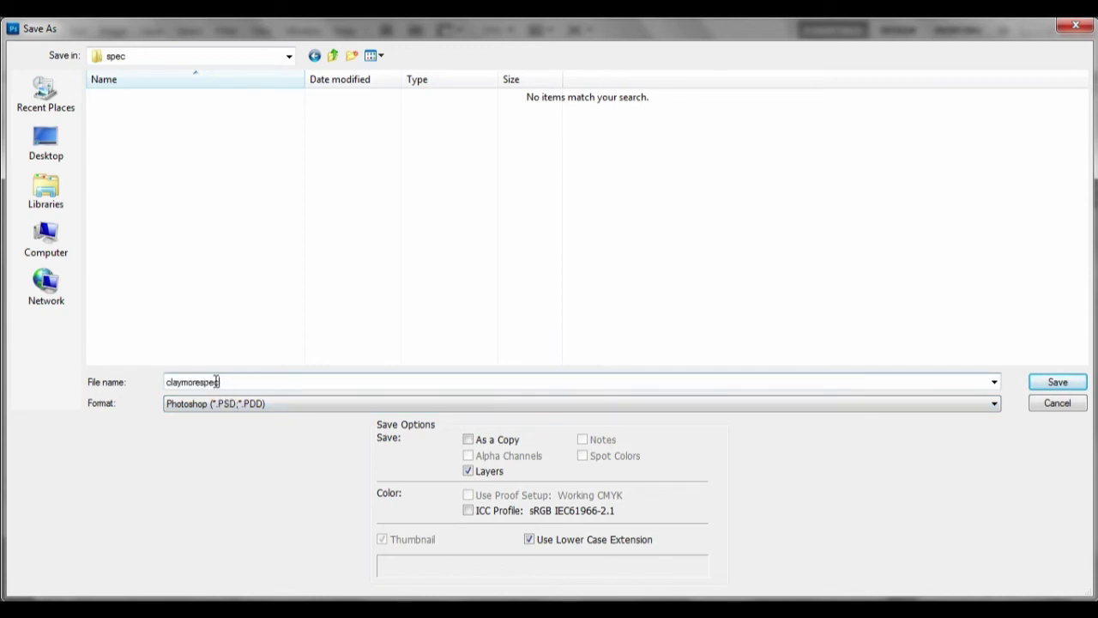
{"action": "type", "text": "spec"}
{"action": "key", "text": "Return"}
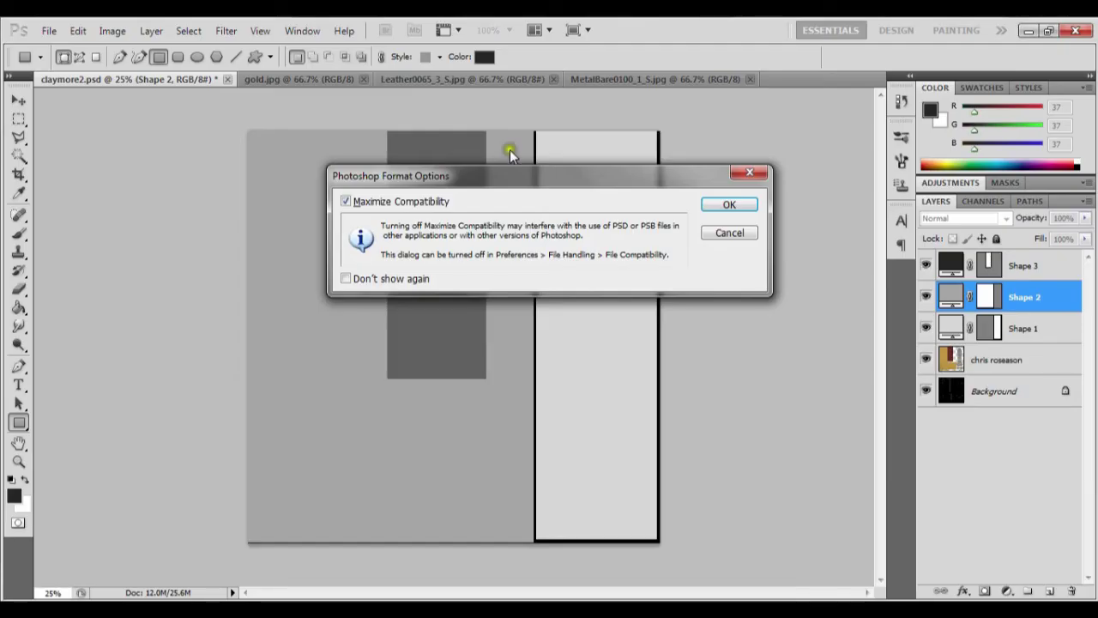
{"action": "left_click", "coordinate": [729, 204]}
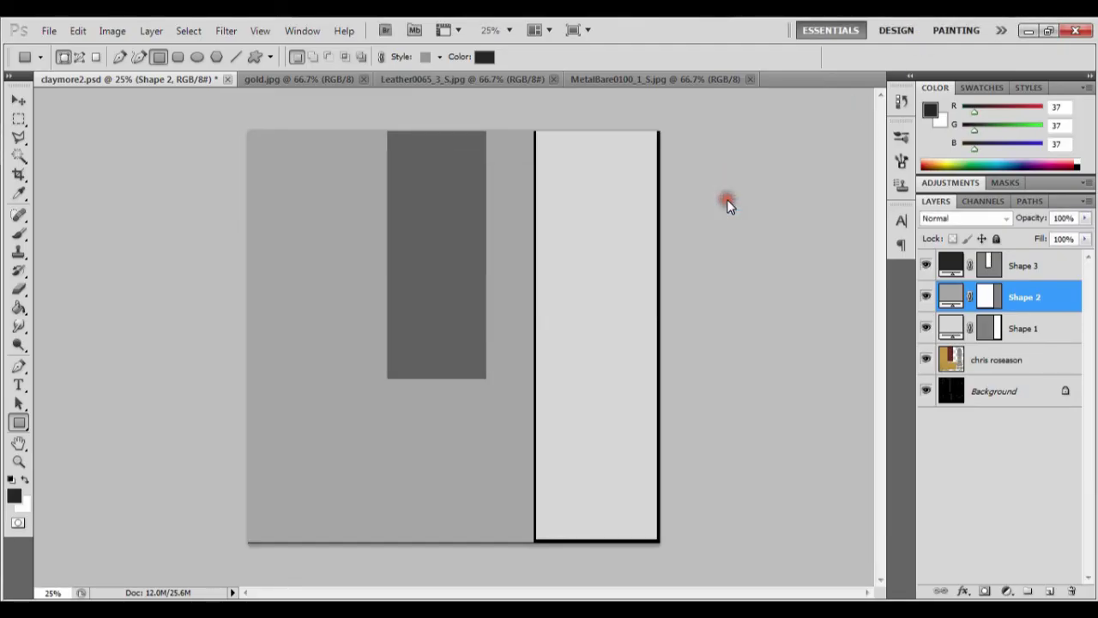
Switch to 3ds Max, open the Material Editor and expand the Maps rollout of the 01 - Default material.
{"action": "left_click", "coordinate": [1027, 31]}
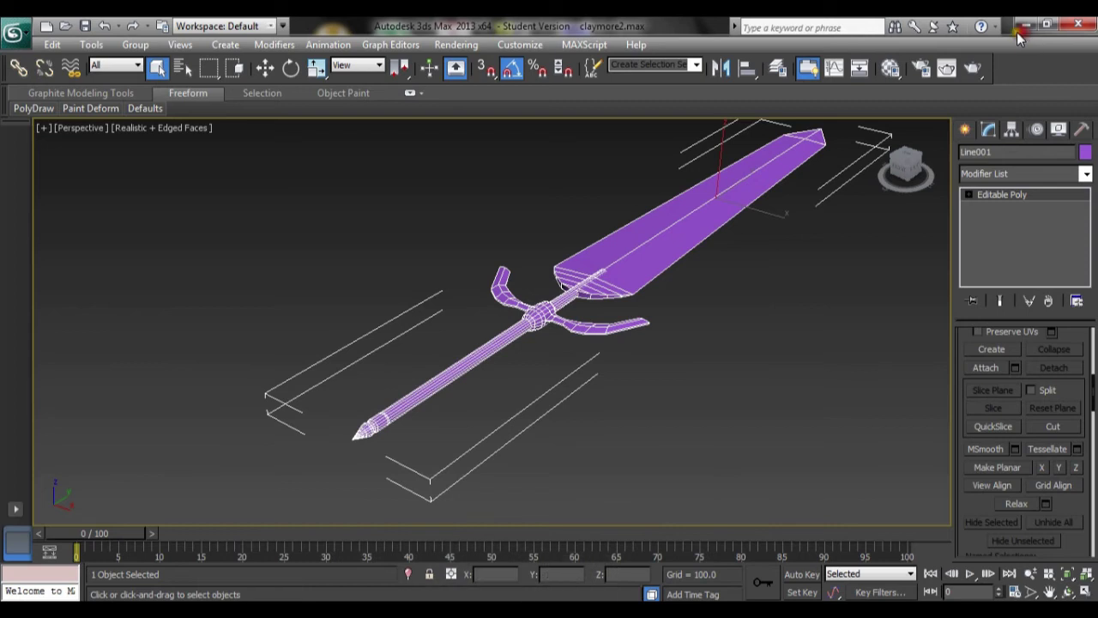
{"action": "scroll", "coordinate": [642, 271], "scroll_direction": "up", "scroll_amount": 2}
{"action": "scroll", "coordinate": [625, 344], "scroll_direction": "down", "scroll_amount": 5}
{"action": "scroll", "coordinate": [625, 344], "scroll_direction": "up", "scroll_amount": 3}
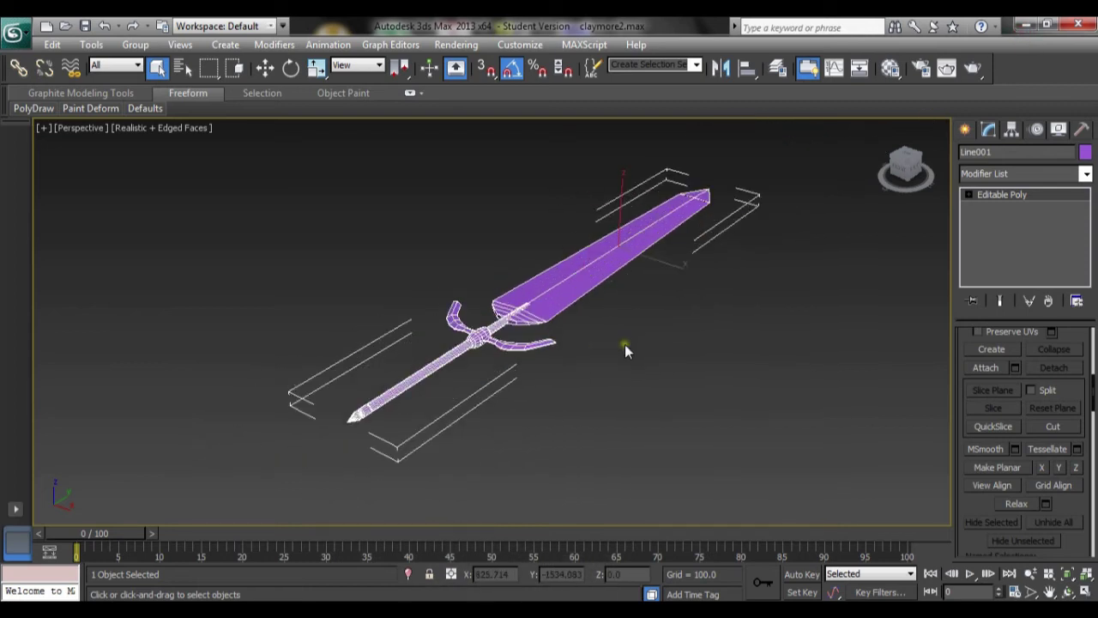
{"action": "scroll", "coordinate": [626, 316], "scroll_direction": "up", "scroll_amount": 1}
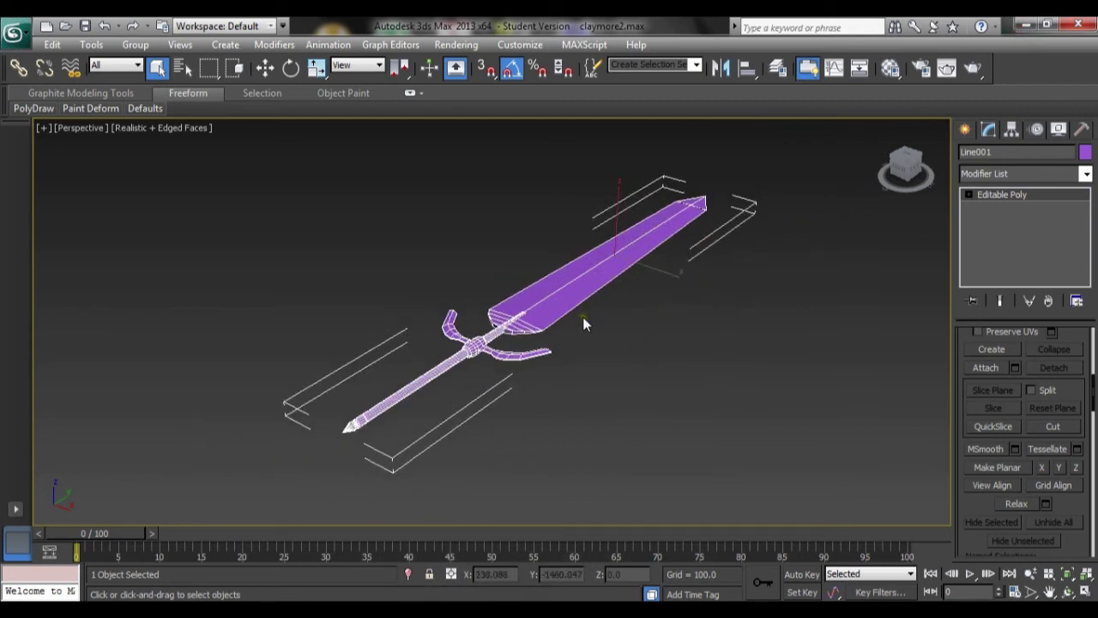
{"action": "key", "text": "m"}
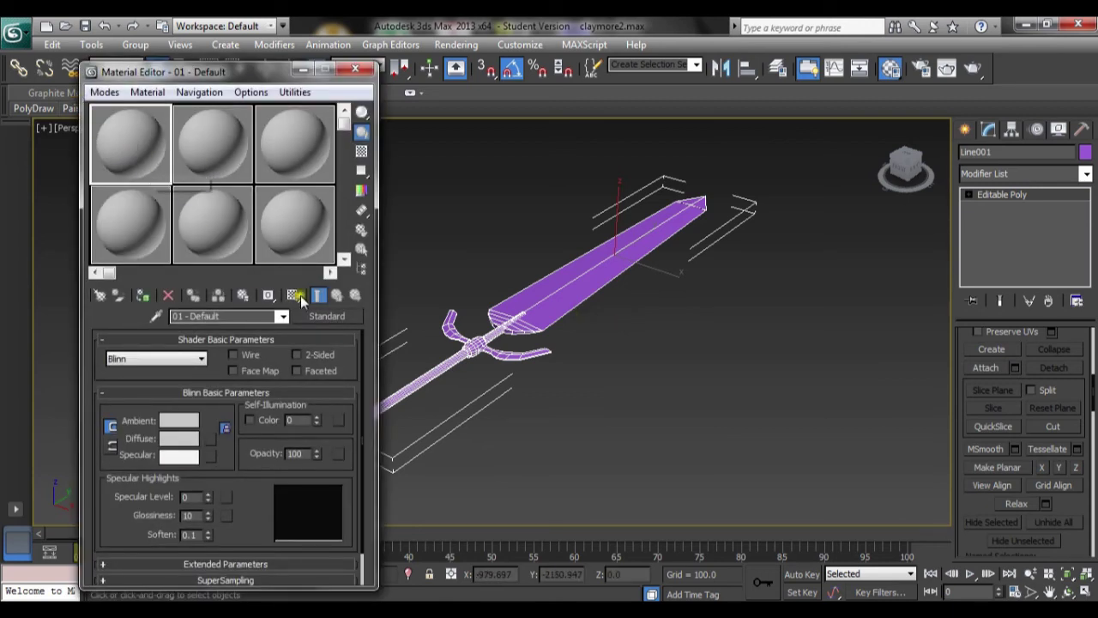
{"action": "left_click_drag", "start_coordinate": [369, 354], "coordinate": [380, 451]}
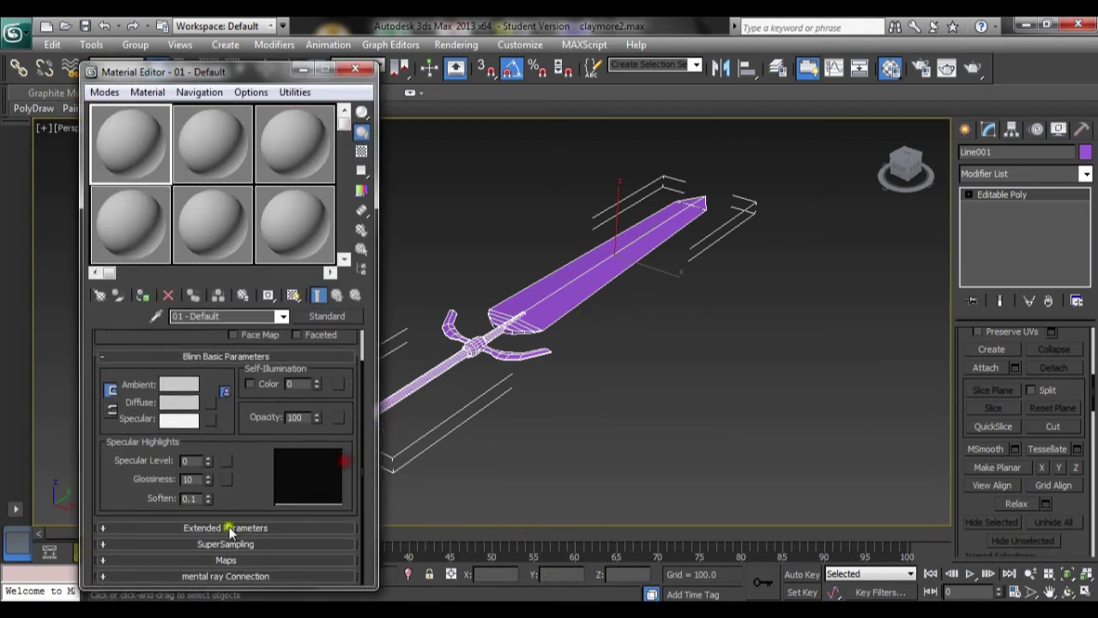
{"action": "left_click", "coordinate": [225, 558]}
Load claymore2.psd from the claymore texture folder as the Diffuse Color bitmap, using collapsed layers.
{"action": "left_click", "coordinate": [250, 387]}
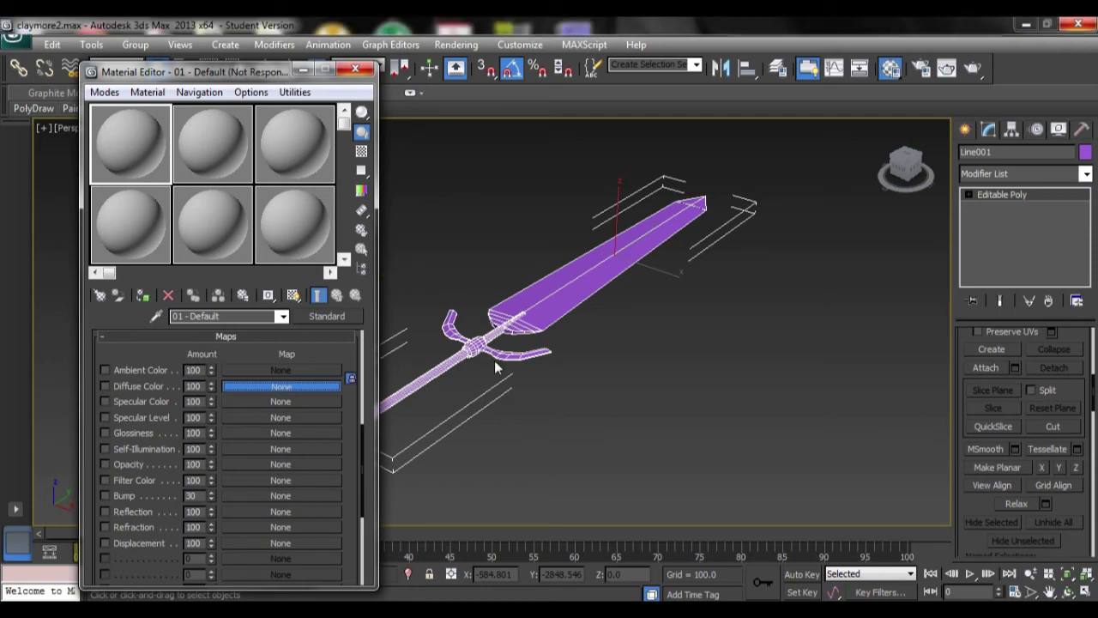
{"action": "double_click", "coordinate": [290, 131]}
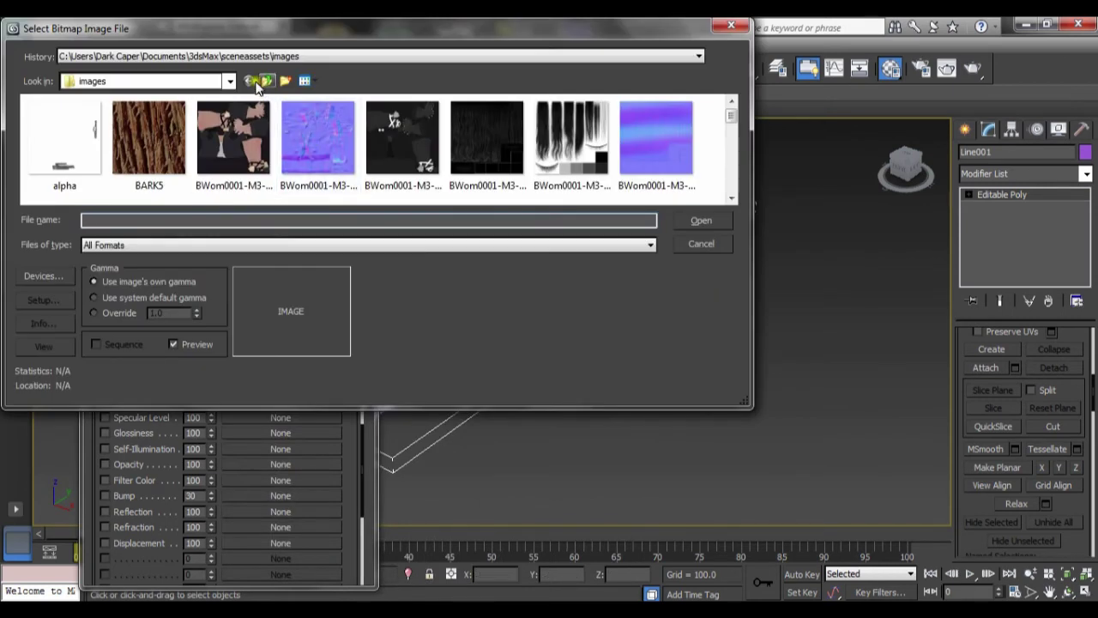
{"action": "left_click", "coordinate": [229, 81]}
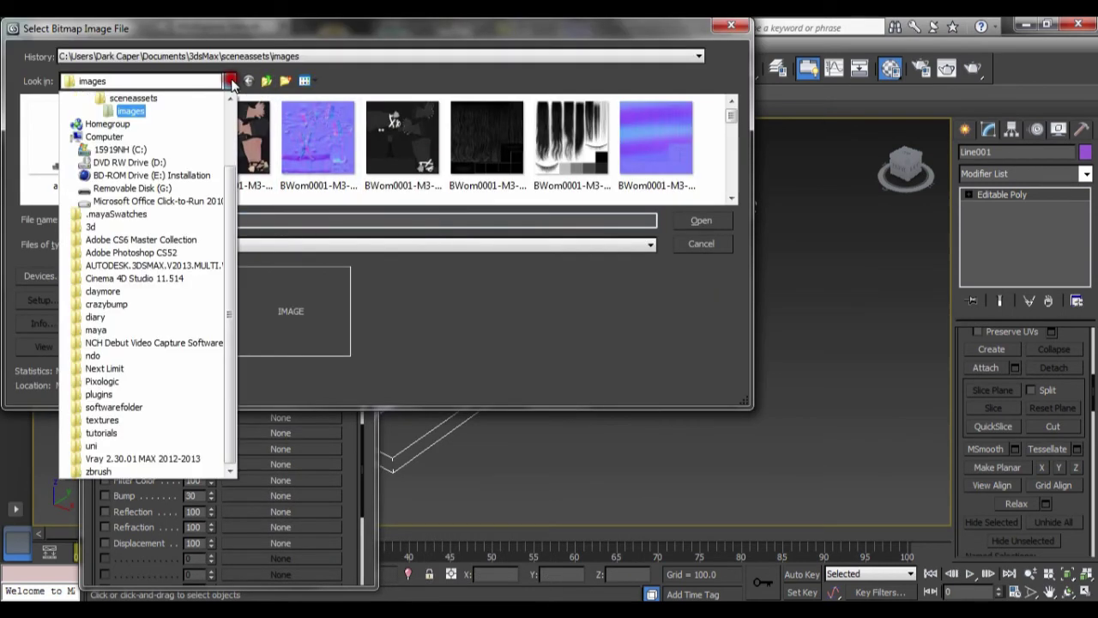
{"action": "left_click", "coordinate": [163, 291]}
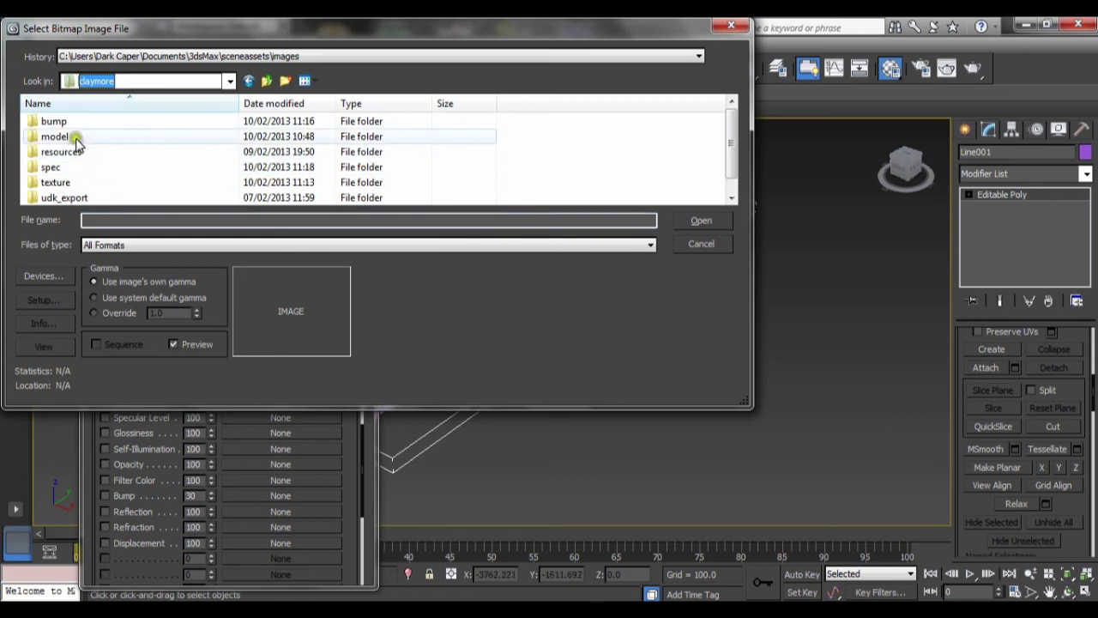
{"action": "double_click", "coordinate": [69, 182]}
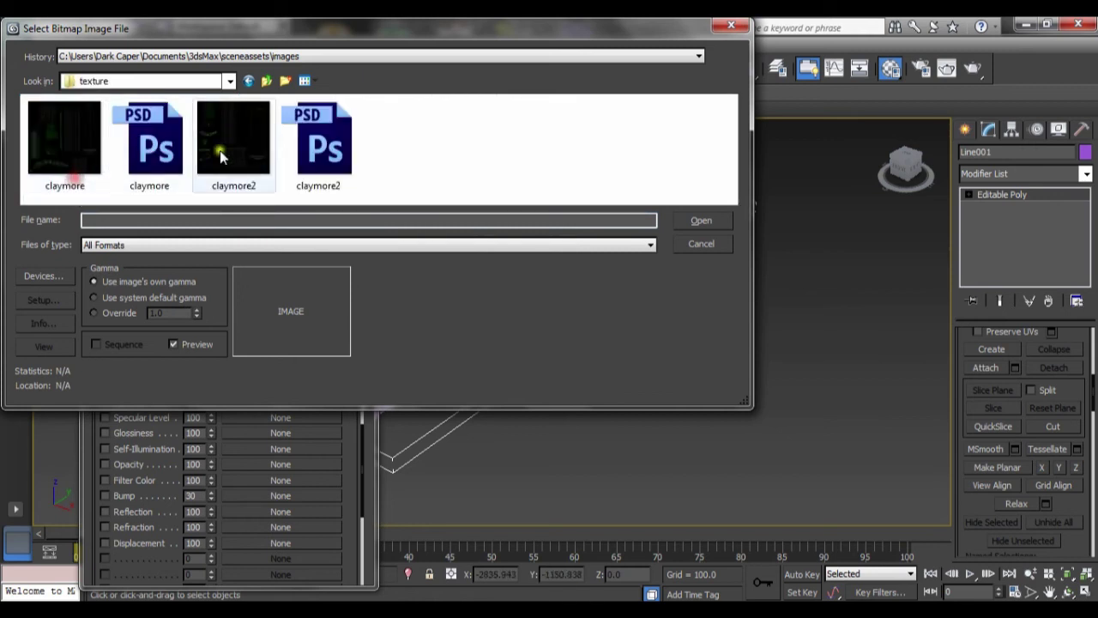
{"action": "double_click", "coordinate": [311, 156]}
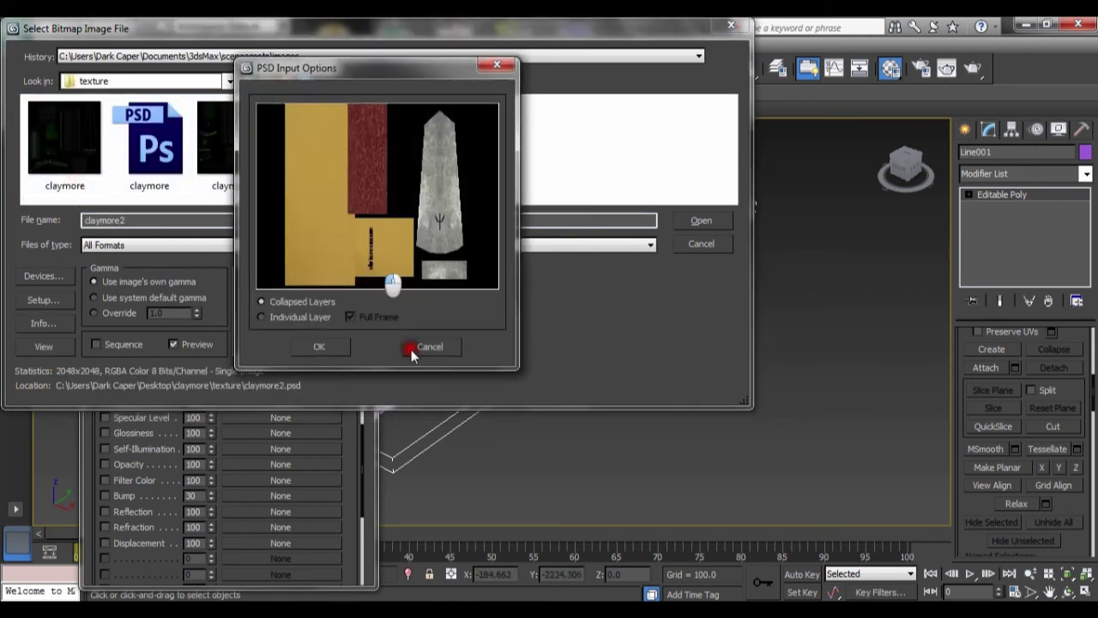
{"action": "left_click", "coordinate": [316, 343]}
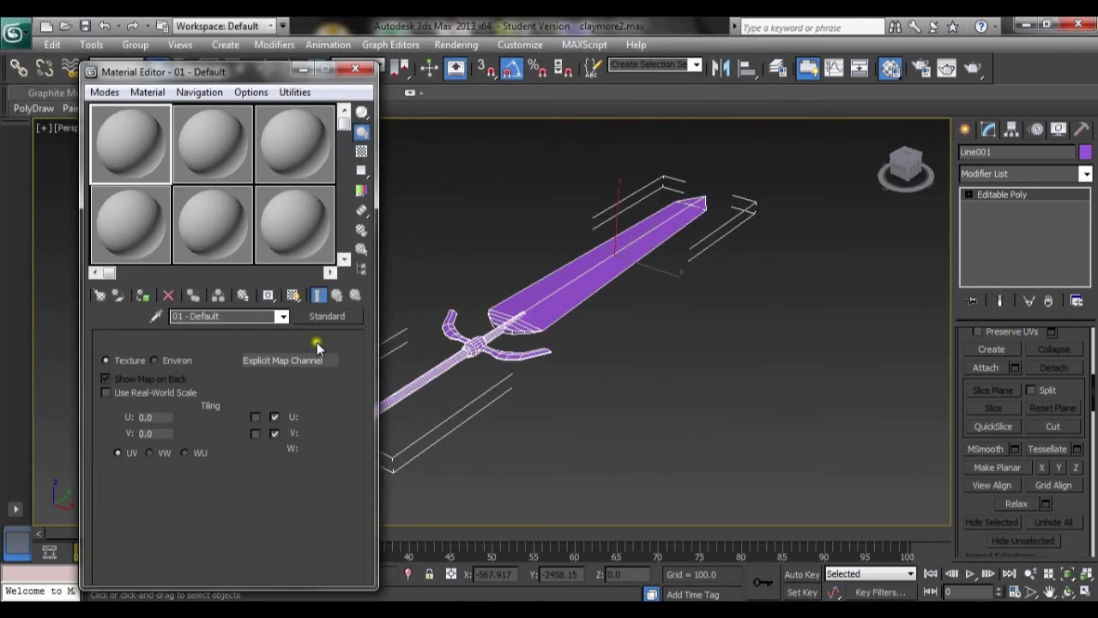
Apply the material to the sword, show its texture in the viewport and return to the material's map list.
{"action": "left_click_drag", "start_coordinate": [135, 184], "coordinate": [551, 319]}
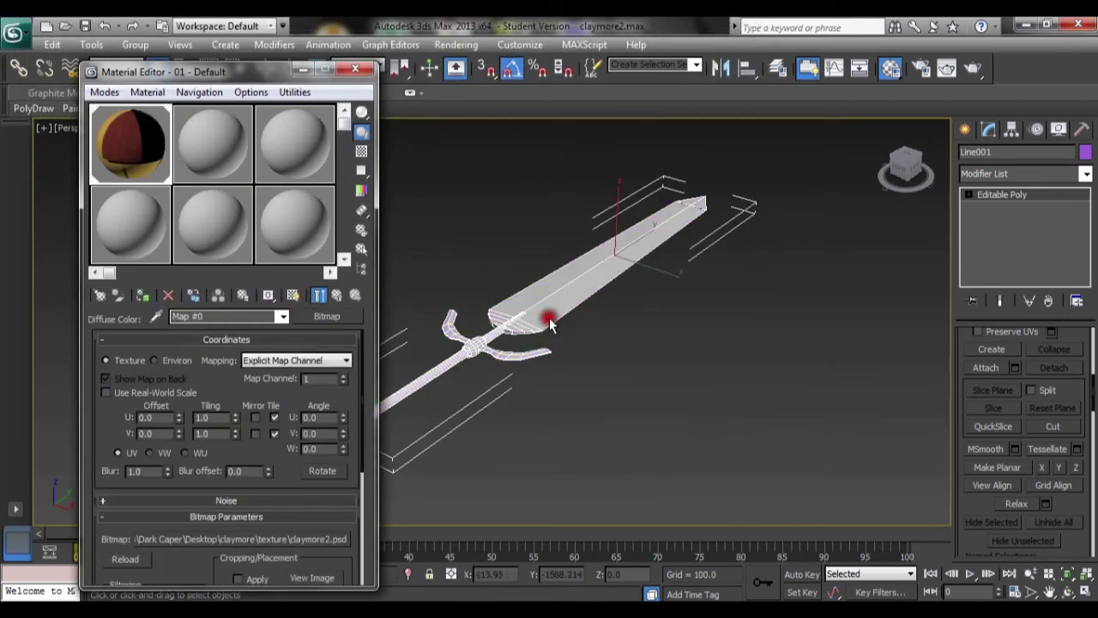
{"action": "left_click", "coordinate": [292, 296]}
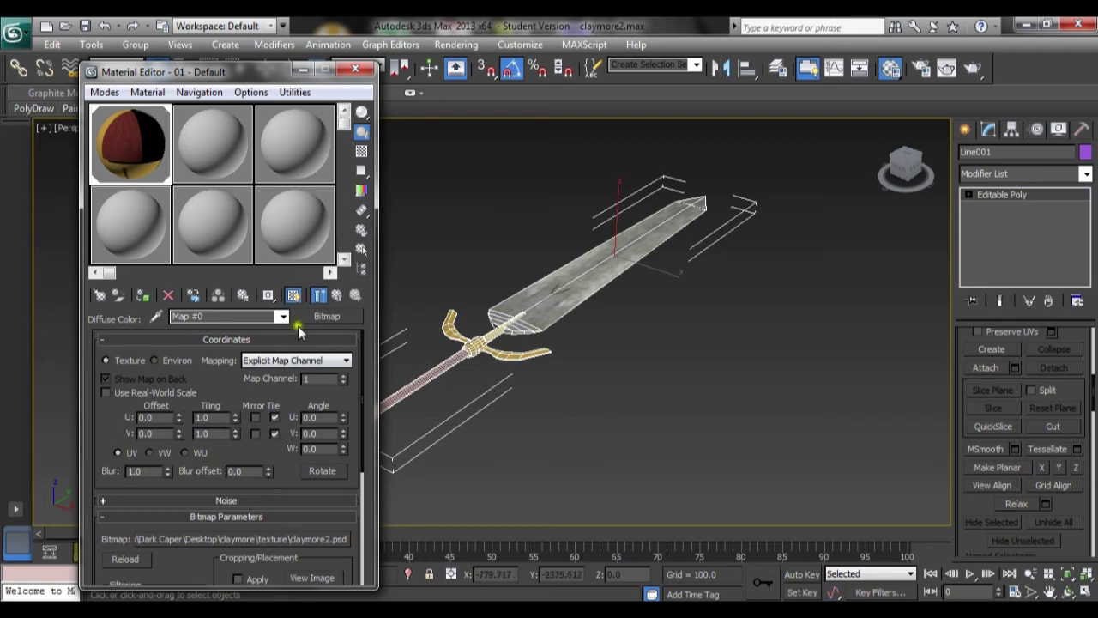
{"action": "left_click", "coordinate": [336, 295]}
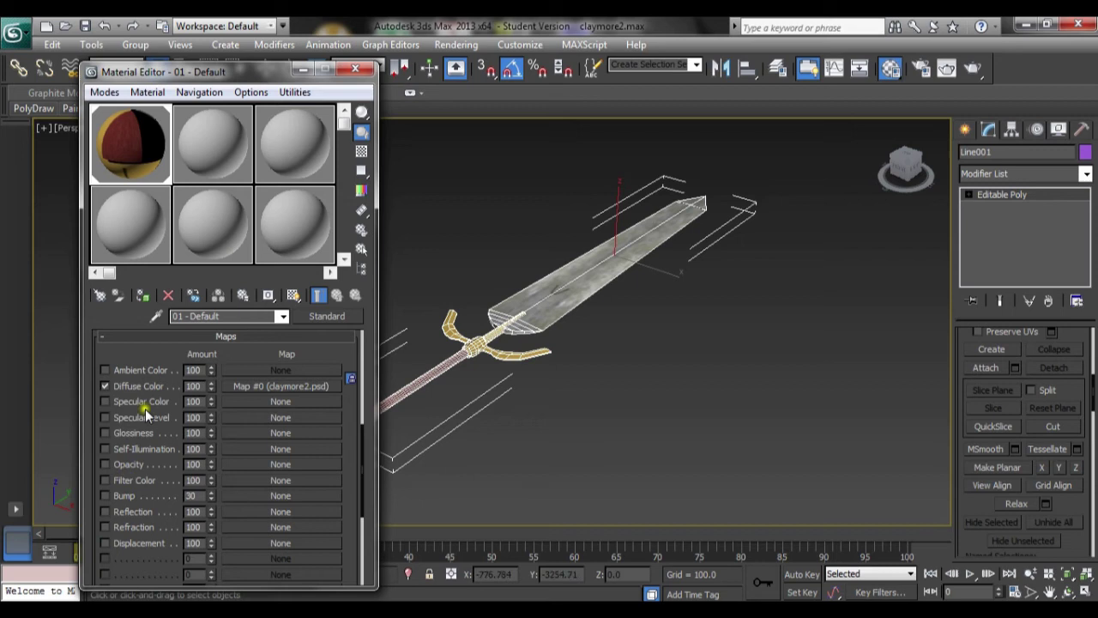
Assign a Normal Bump map to the Bump channel and load claymore2_NRM.psd from the bump folder as its Normal bitmap with collapsed layers.
{"action": "left_click", "coordinate": [254, 500]}
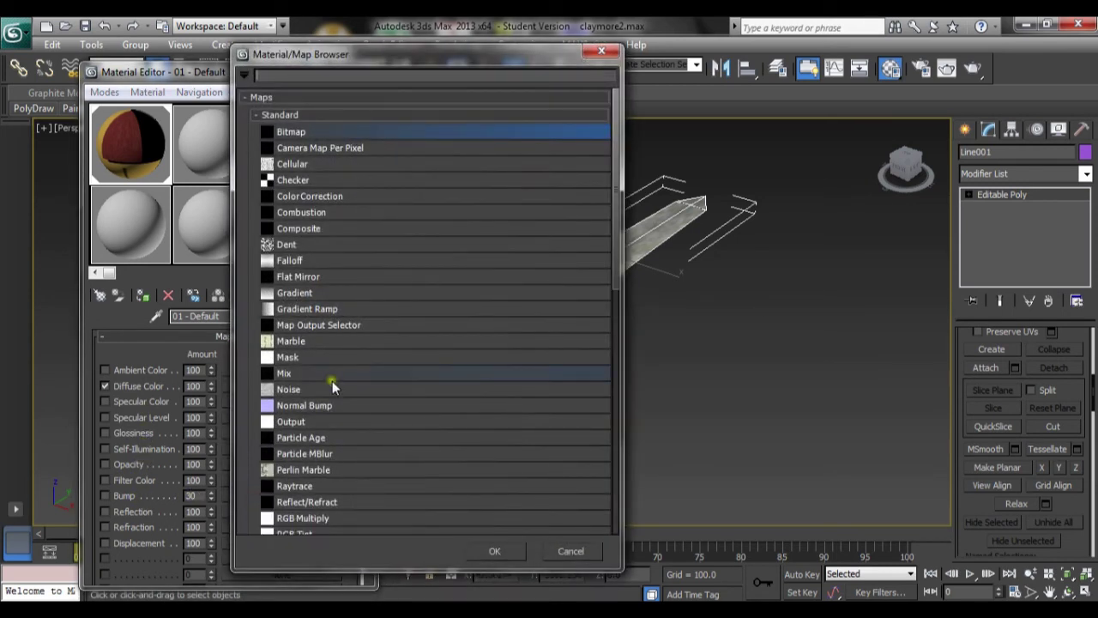
{"action": "double_click", "coordinate": [333, 407]}
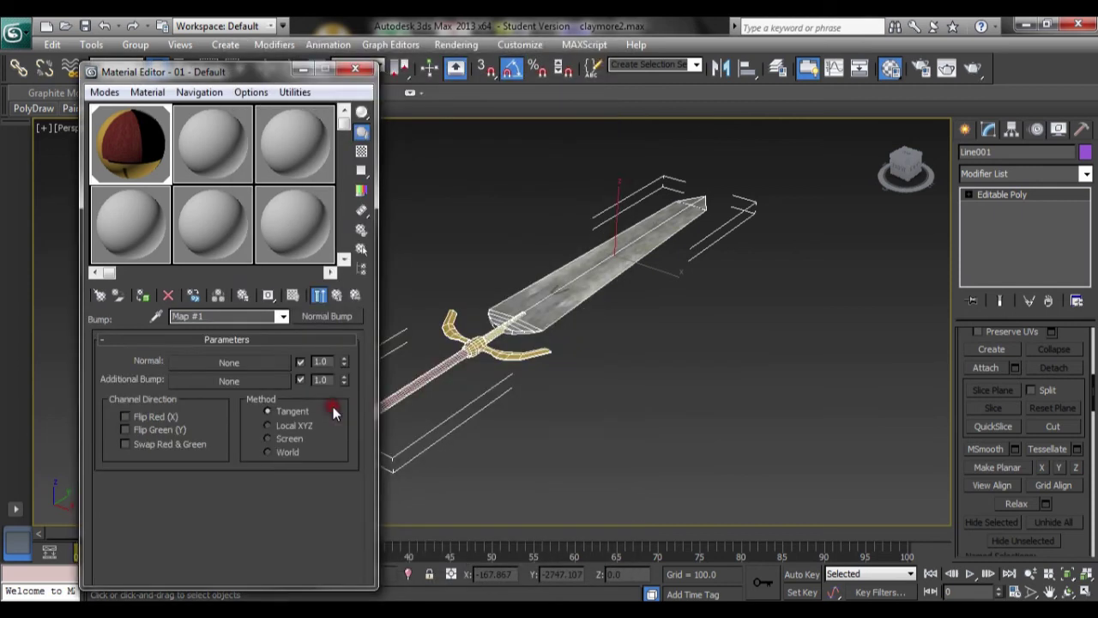
{"action": "left_click", "coordinate": [216, 362]}
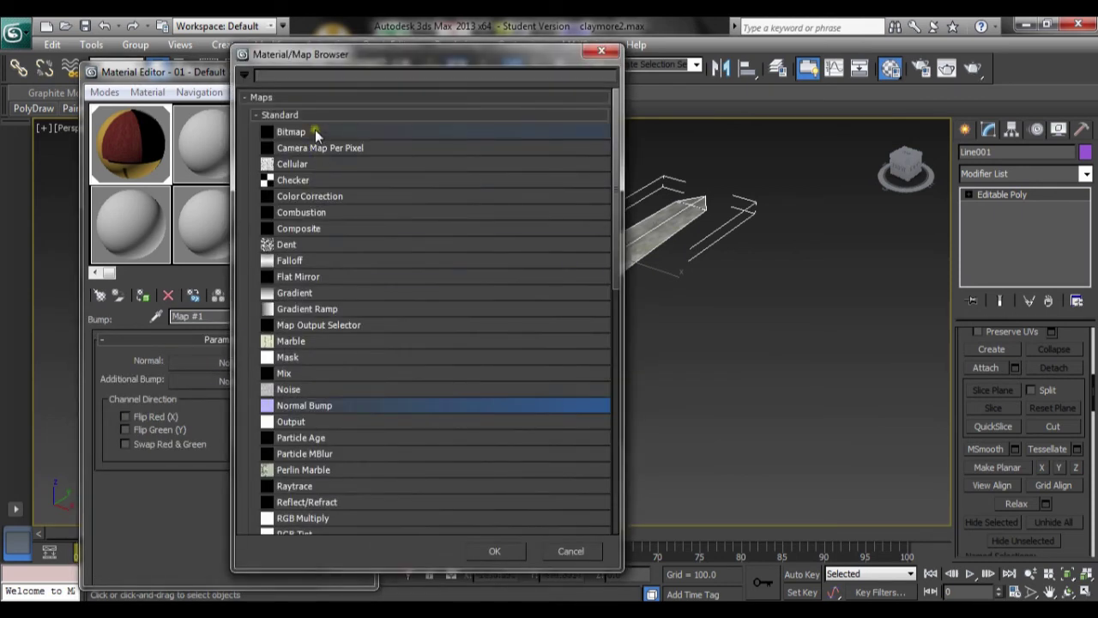
{"action": "double_click", "coordinate": [315, 133]}
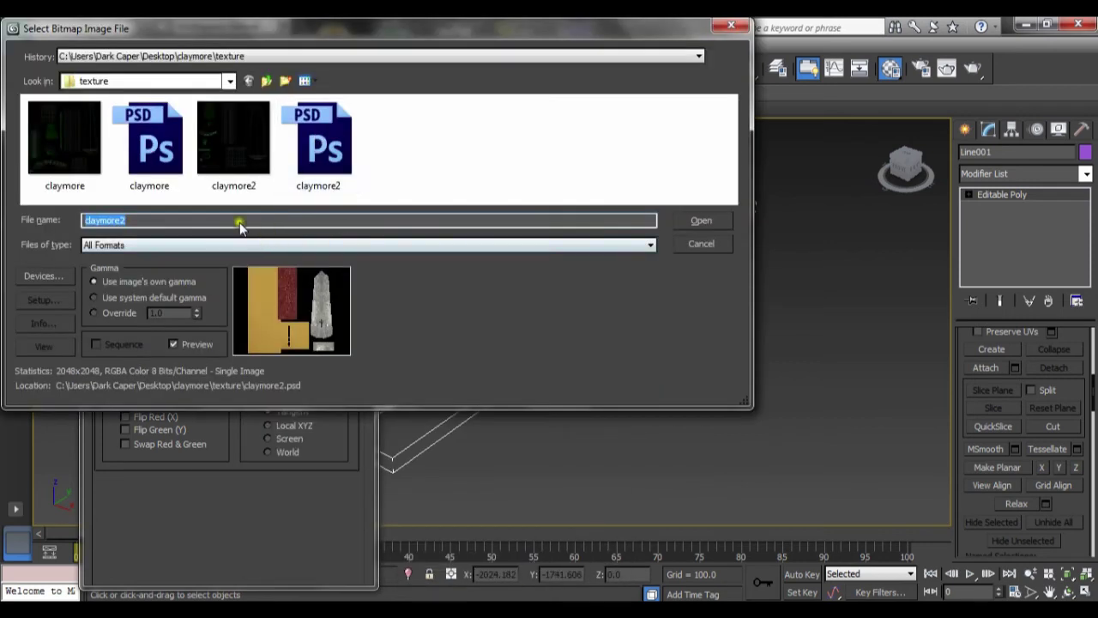
{"action": "left_click", "coordinate": [229, 80]}
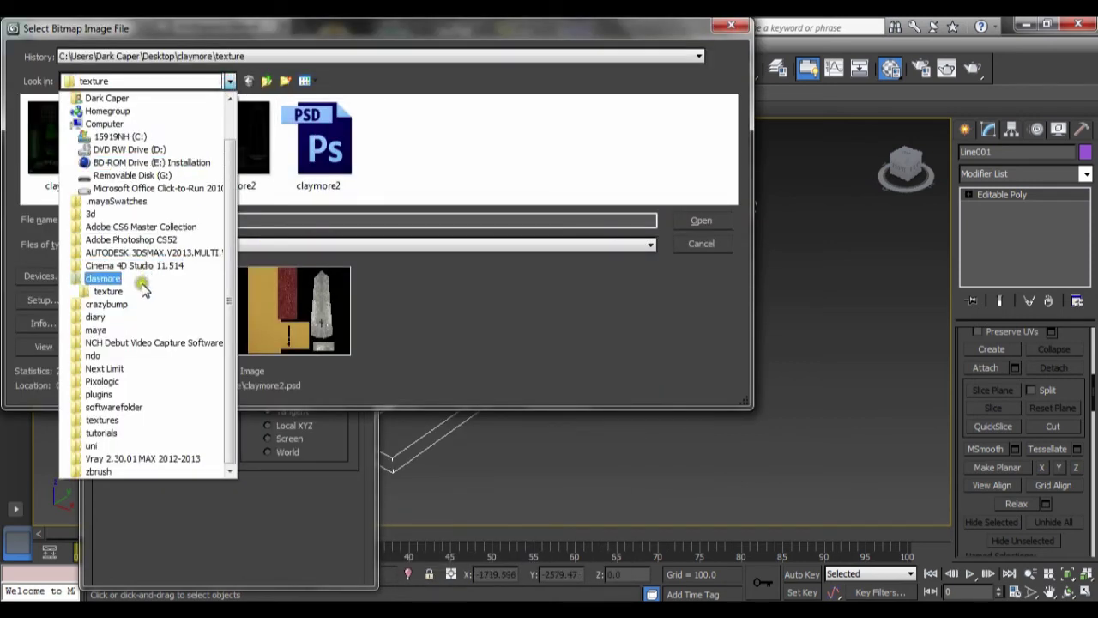
{"action": "left_click", "coordinate": [141, 283]}
{"action": "left_click", "coordinate": [114, 135]}
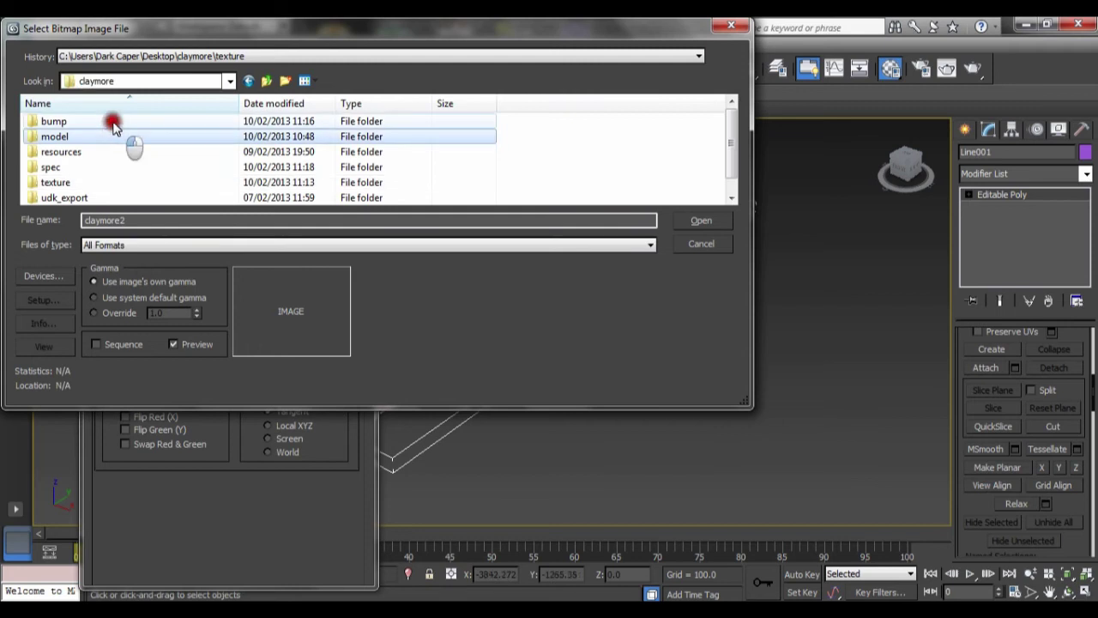
{"action": "double_click", "coordinate": [114, 125]}
{"action": "left_click", "coordinate": [155, 155]}
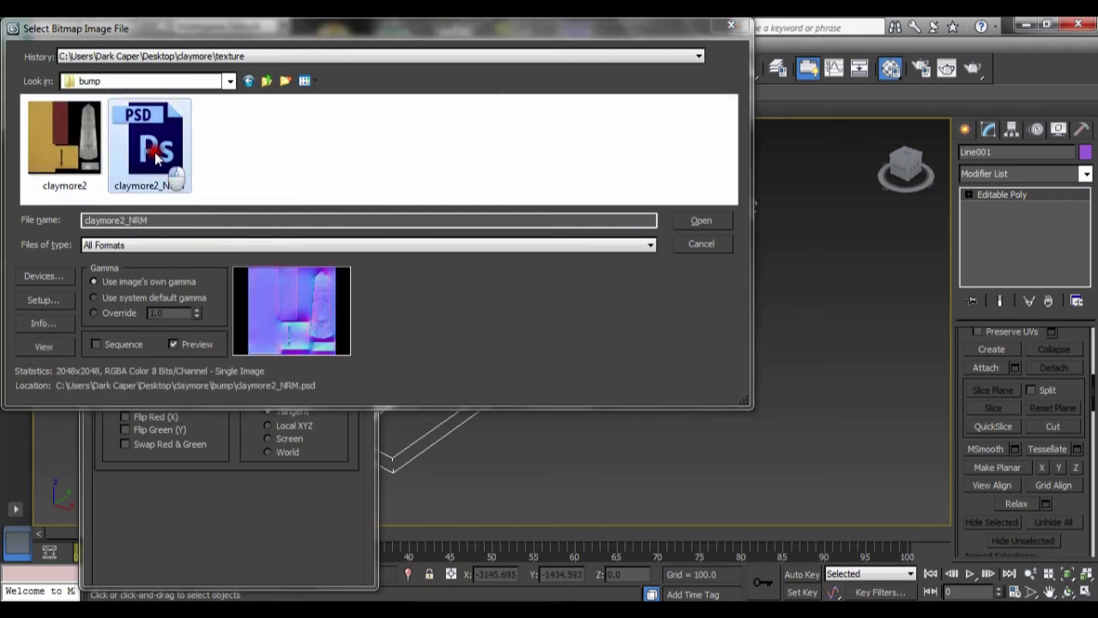
{"action": "double_click", "coordinate": [156, 154]}
{"action": "left_click", "coordinate": [485, 366]}
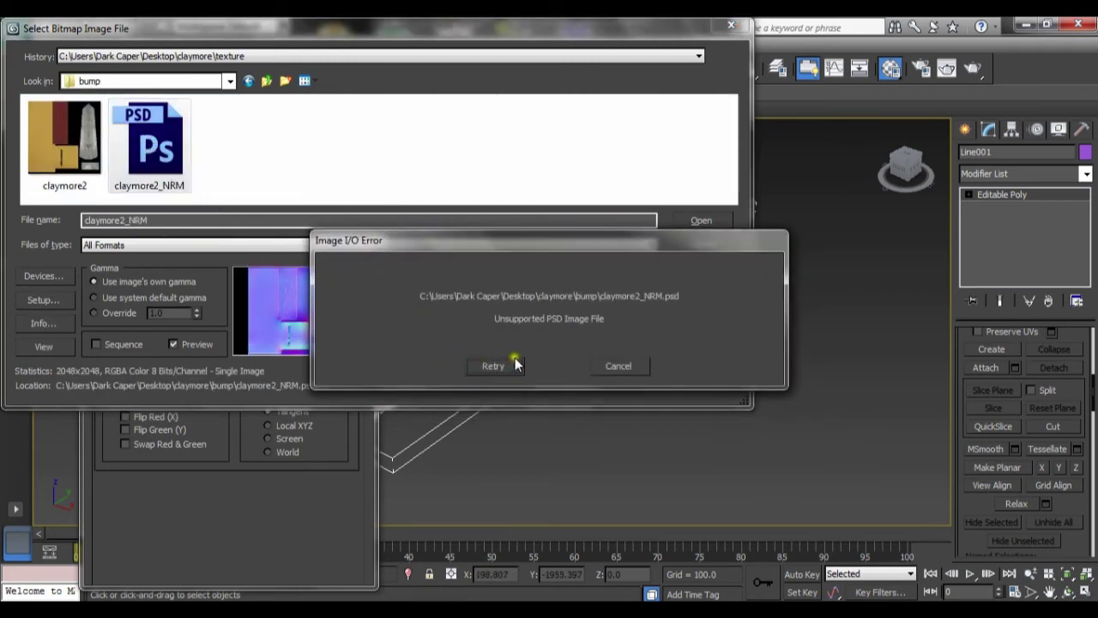
{"action": "left_click", "coordinate": [600, 366]}
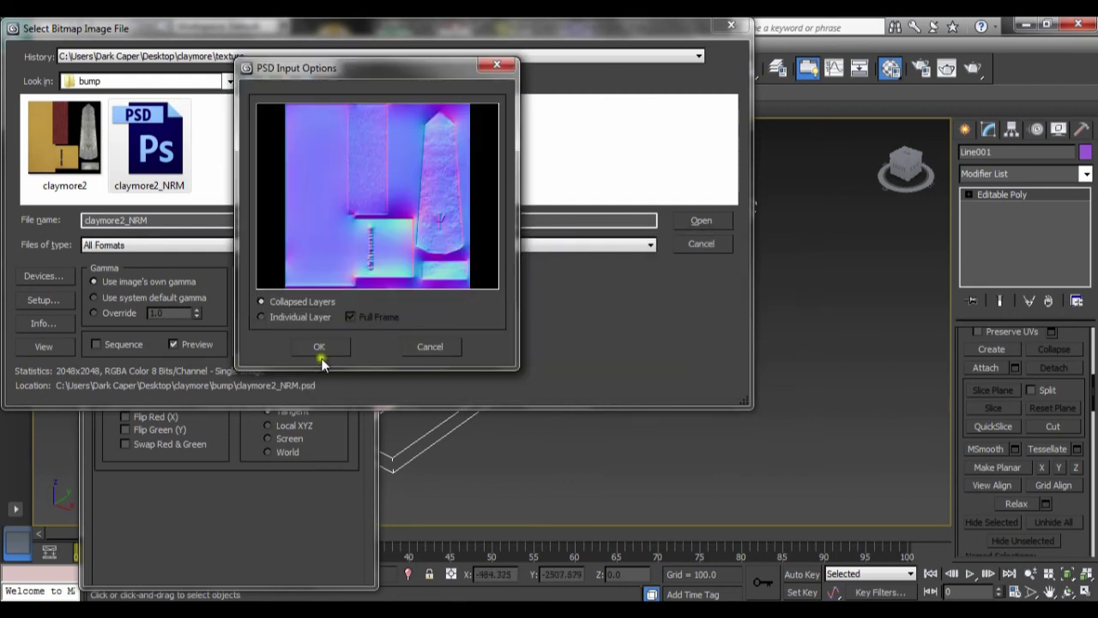
{"action": "left_click", "coordinate": [322, 352]}
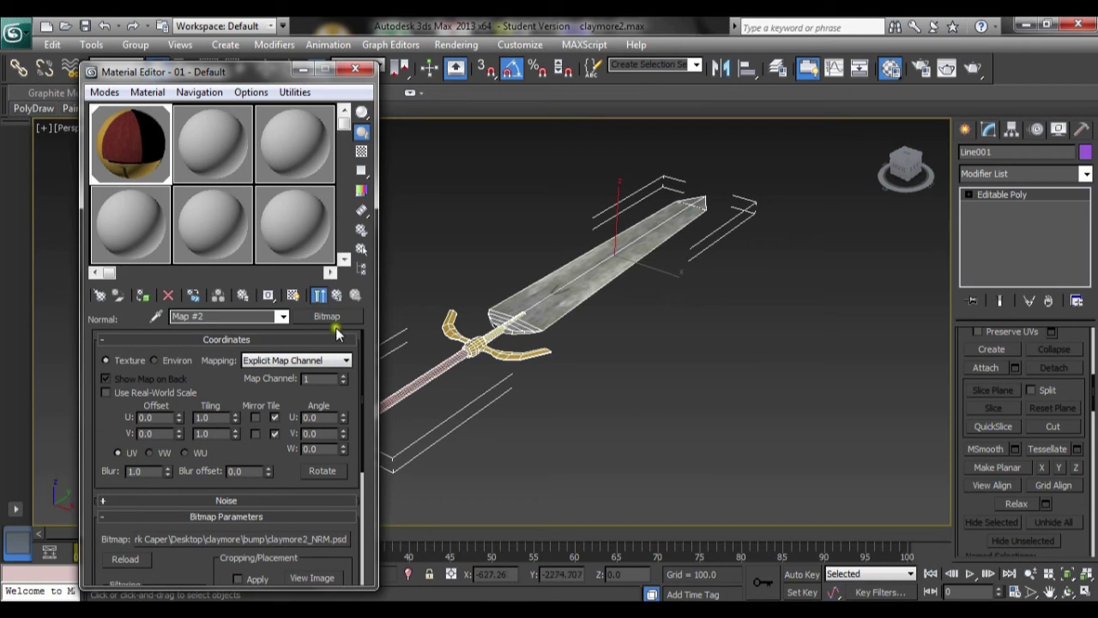
Return to the 01 - Default material's map list and set the Bump amount to 41.
{"action": "left_click", "coordinate": [336, 294]}
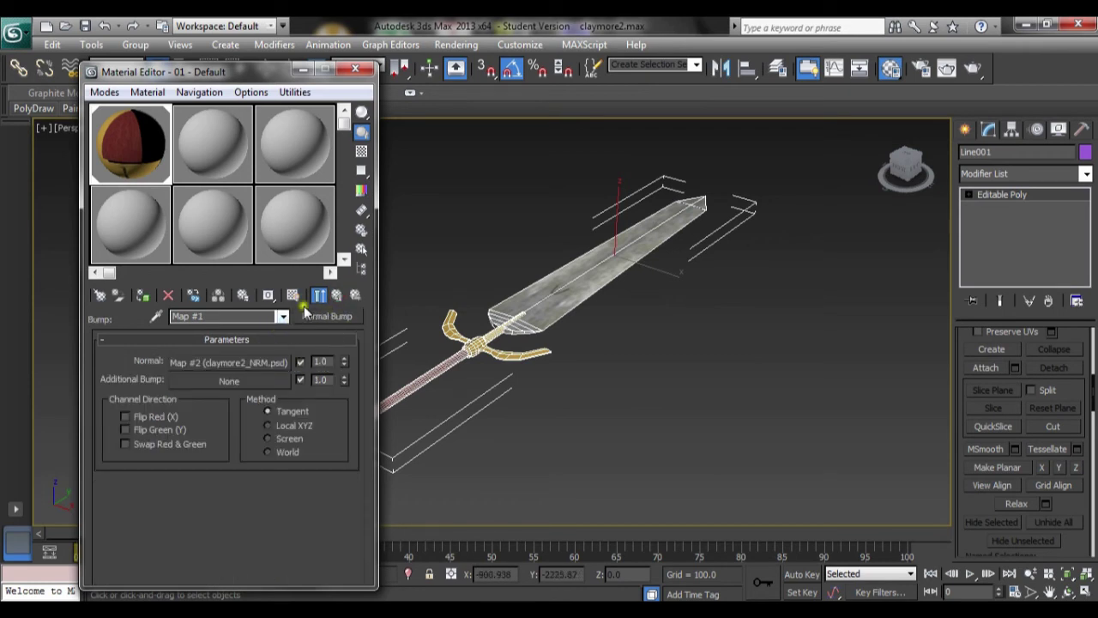
{"action": "left_click", "coordinate": [334, 295]}
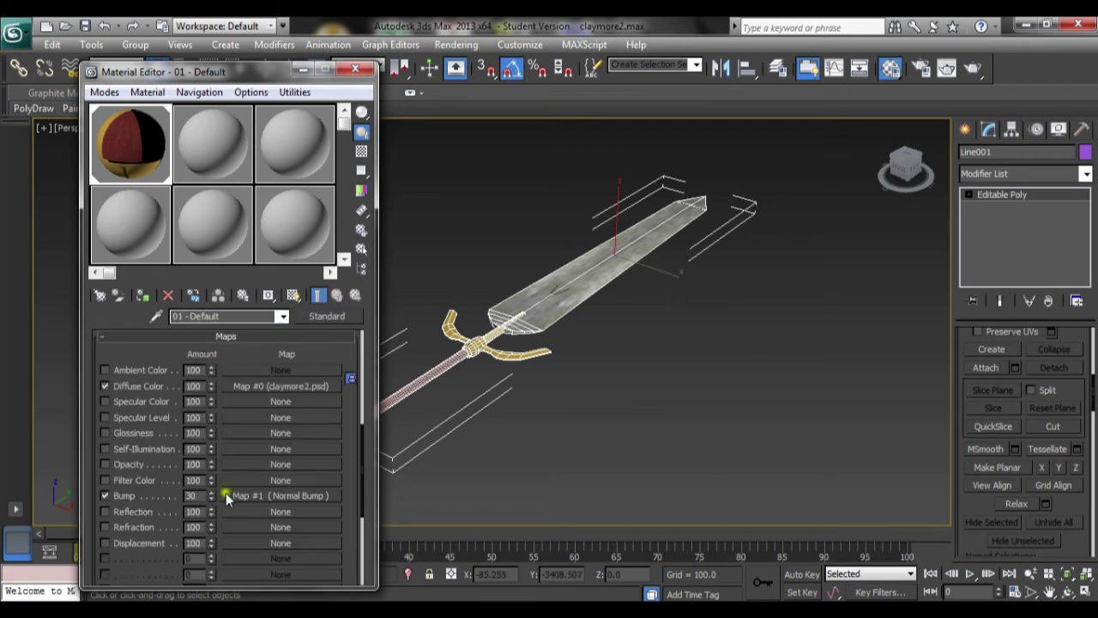
{"action": "left_click_drag", "start_coordinate": [211, 496], "coordinate": [214, 488]}
Load claymorespec.psd from the claymore spec folder as the Specular Color bitmap and return to the material's map list.
{"action": "left_click", "coordinate": [243, 401]}
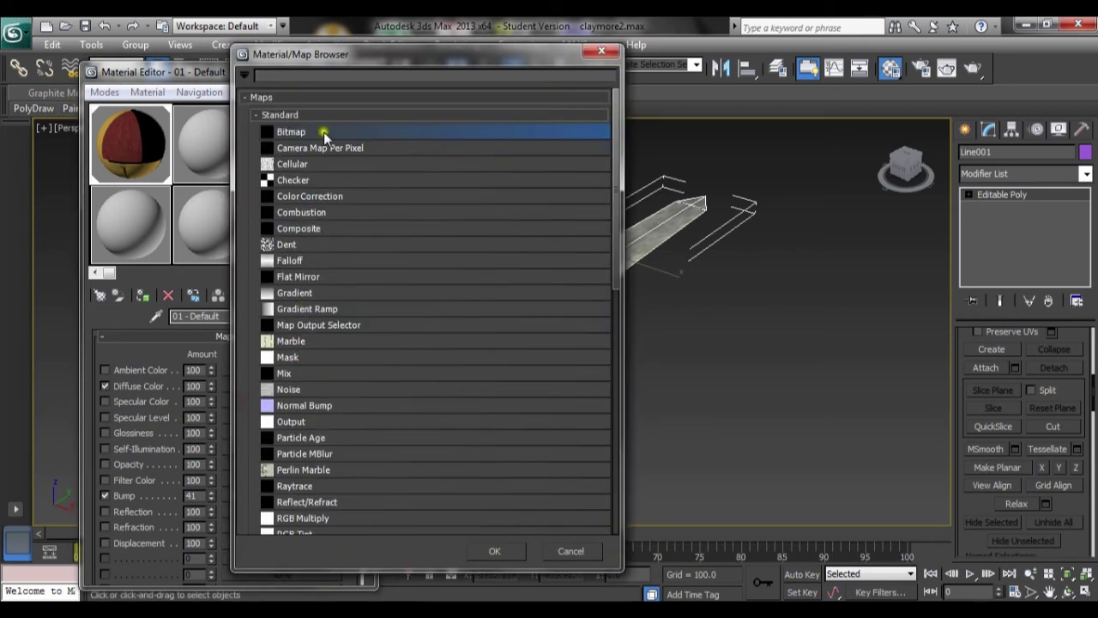
{"action": "double_click", "coordinate": [324, 130]}
{"action": "left_click", "coordinate": [229, 81]}
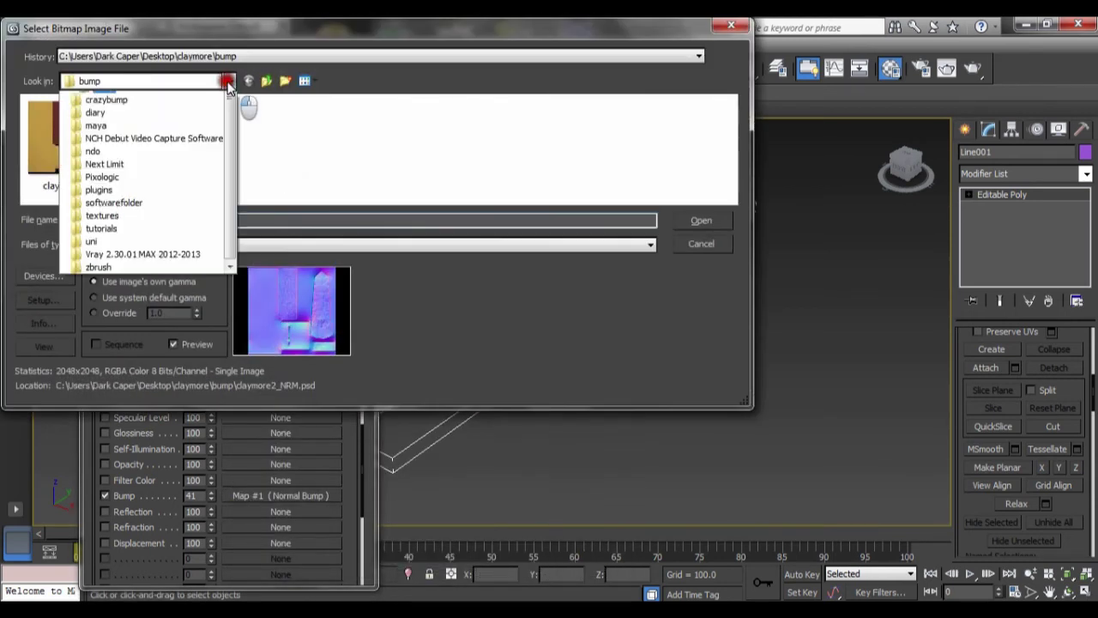
{"action": "left_click", "coordinate": [157, 278]}
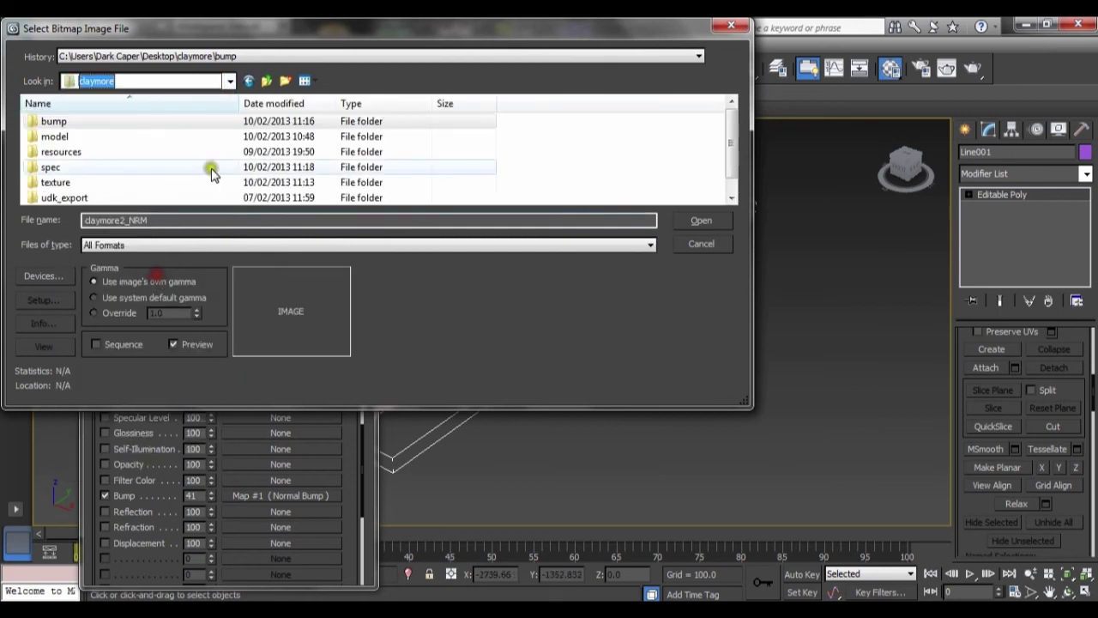
{"action": "double_click", "coordinate": [81, 168]}
{"action": "double_click", "coordinate": [80, 172]}
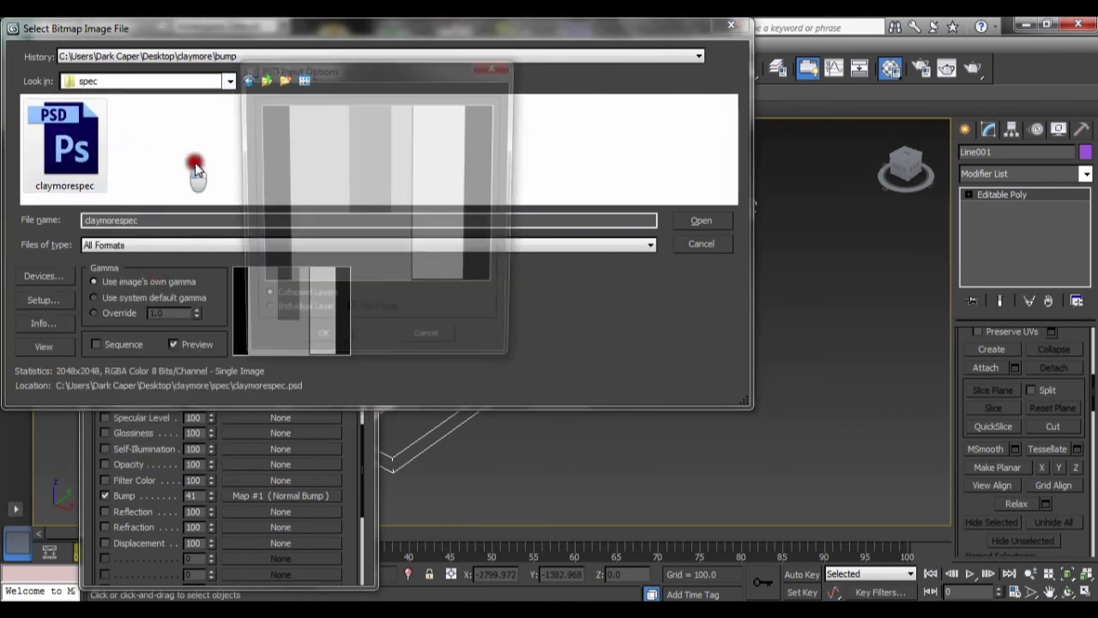
{"action": "left_click", "coordinate": [315, 347]}
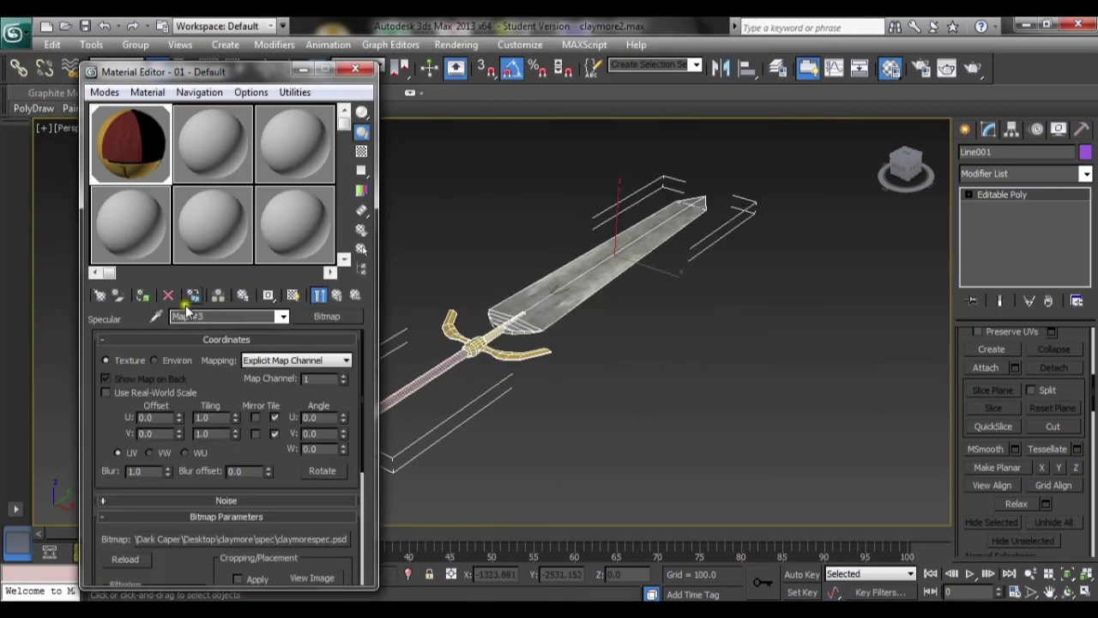
{"action": "left_click", "coordinate": [282, 316]}
{"action": "left_click", "coordinate": [276, 327]}
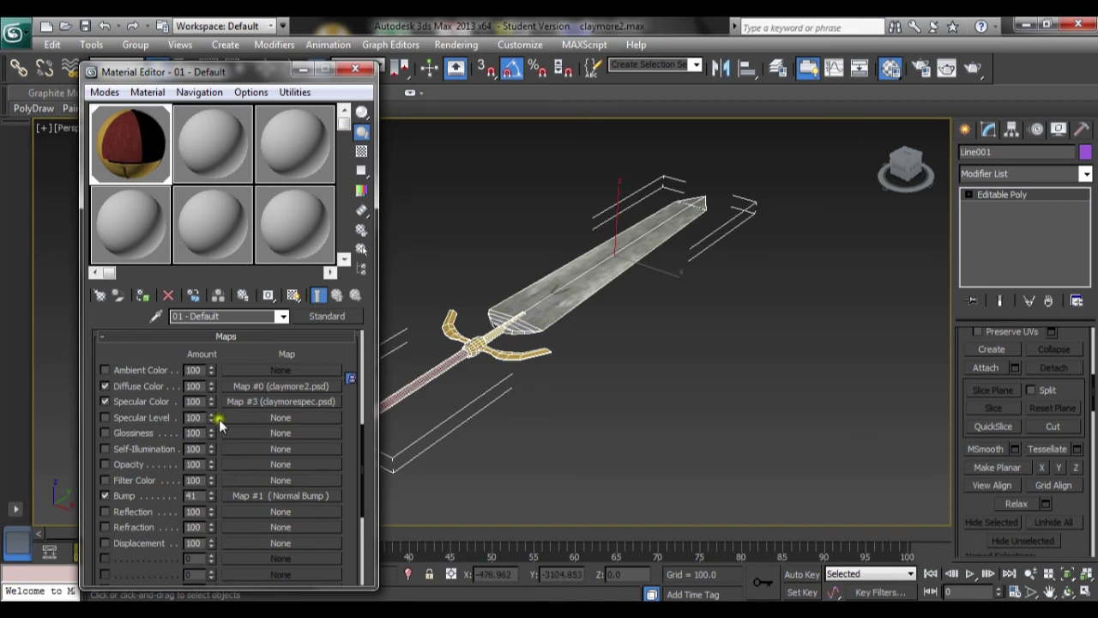
Load claymorespec.psd as the Specular Level bitmap as well and return to the material's map list.
{"action": "left_click", "coordinate": [227, 418]}
{"action": "double_click", "coordinate": [327, 131]}
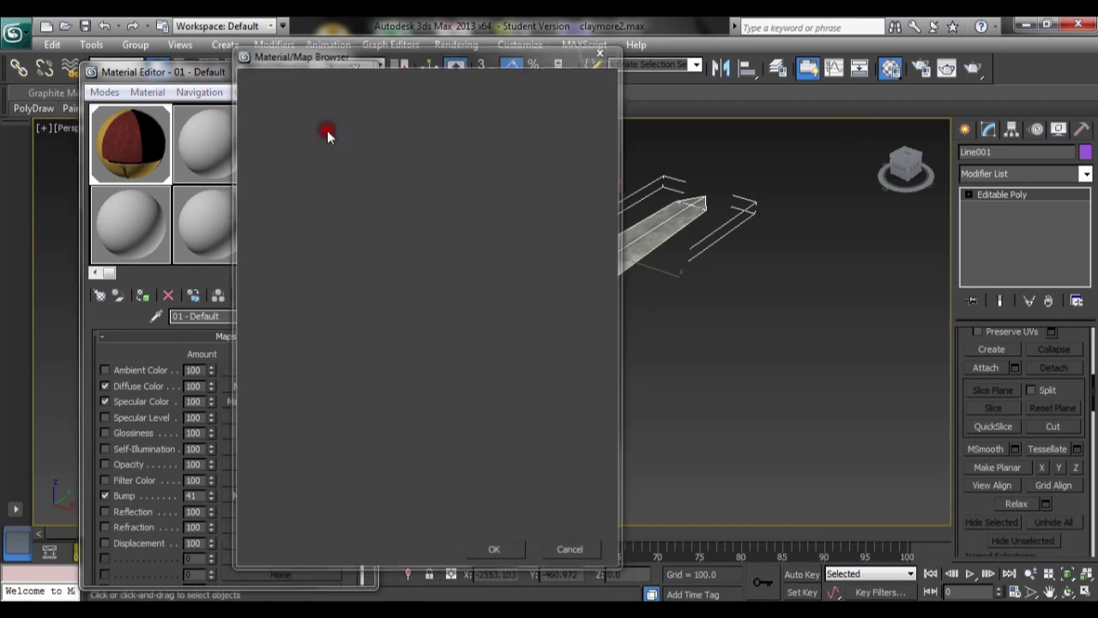
{"action": "left_click", "coordinate": [700, 220]}
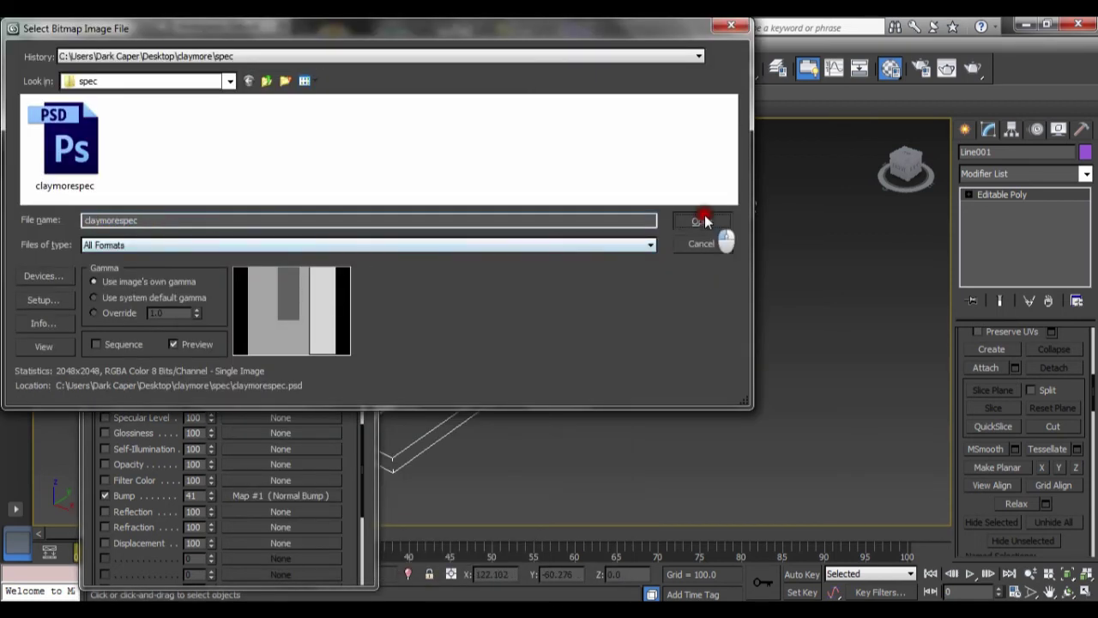
{"action": "left_click", "coordinate": [333, 342]}
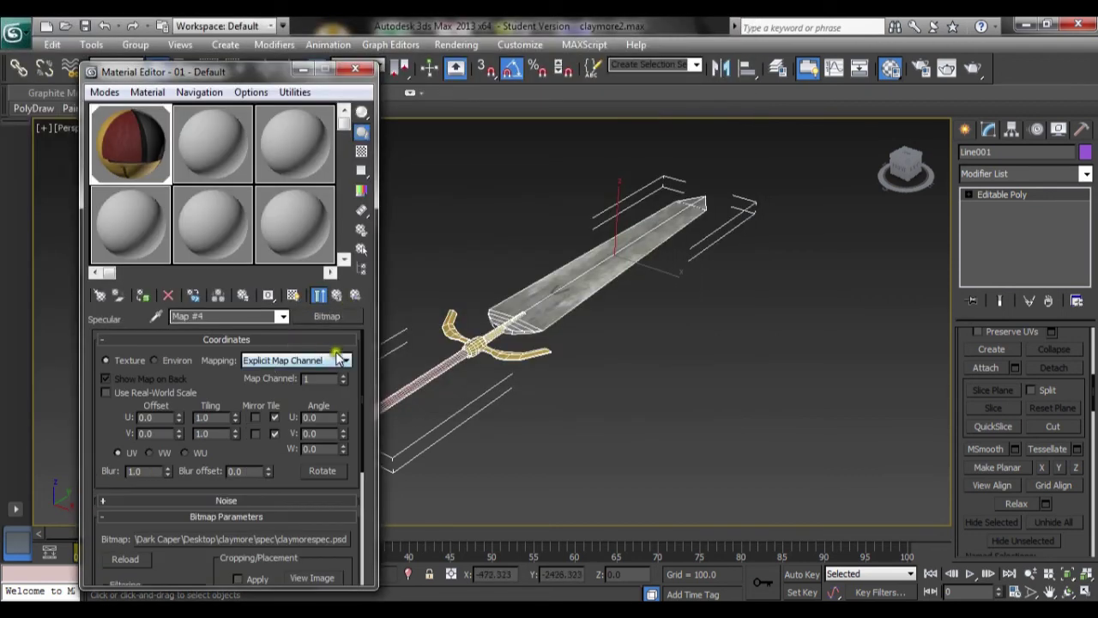
{"action": "left_click", "coordinate": [324, 362]}
{"action": "left_click", "coordinate": [333, 343]}
{"action": "left_click", "coordinate": [354, 294]}
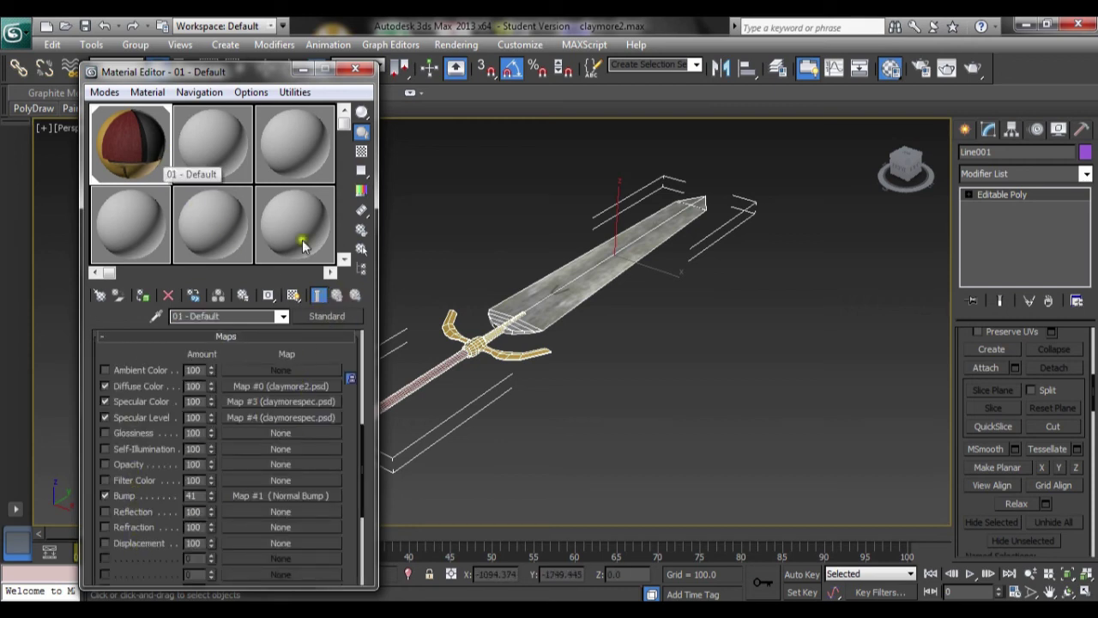
Render the whole sword and a closer view of its guard and blade, closing each render after checking it.
{"action": "middle_click_drag", "start_coordinate": [566, 343], "coordinate": [598, 348]}
{"action": "left_click", "coordinate": [946, 67]}
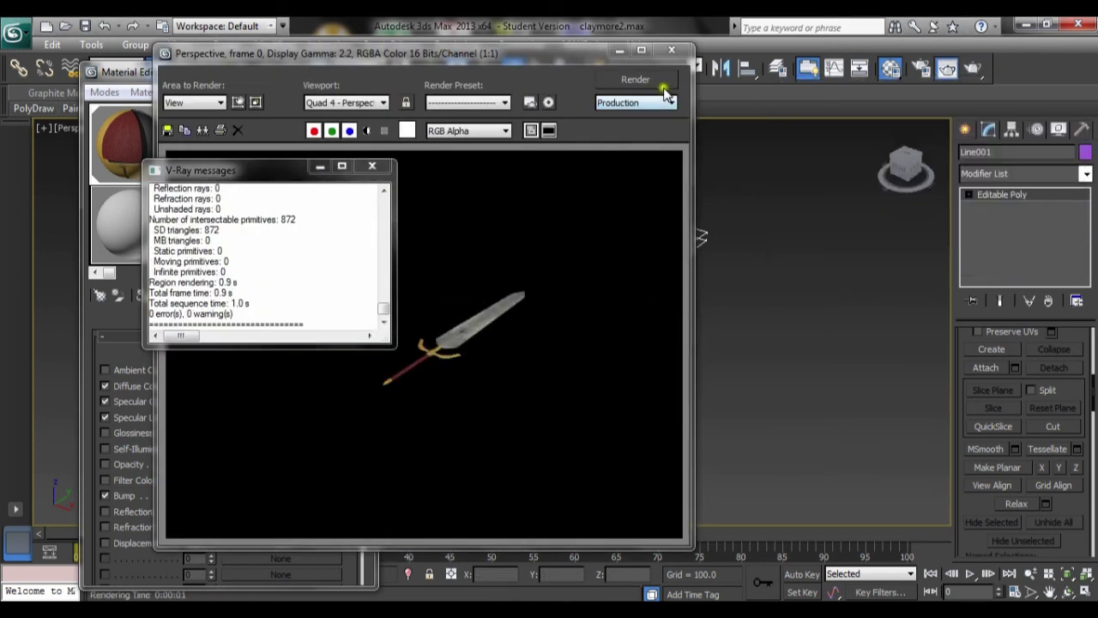
{"action": "left_click", "coordinate": [671, 51]}
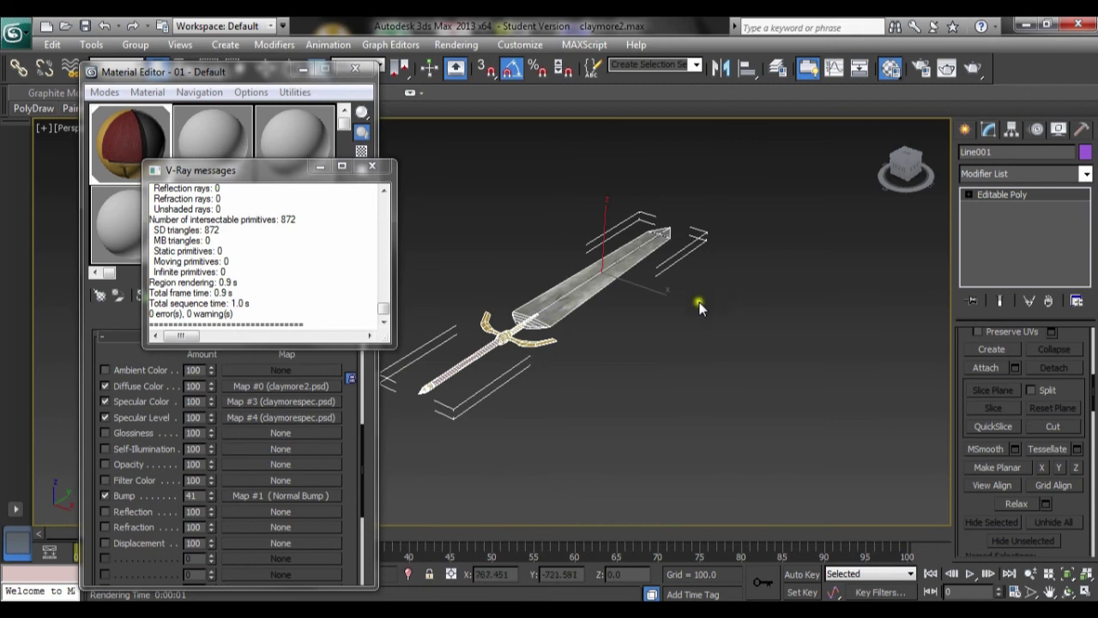
{"action": "middle_click_drag", "start_coordinate": [699, 302], "coordinate": [692, 196]}
{"action": "scroll", "coordinate": [612, 368], "scroll_direction": "up", "scroll_amount": 4}
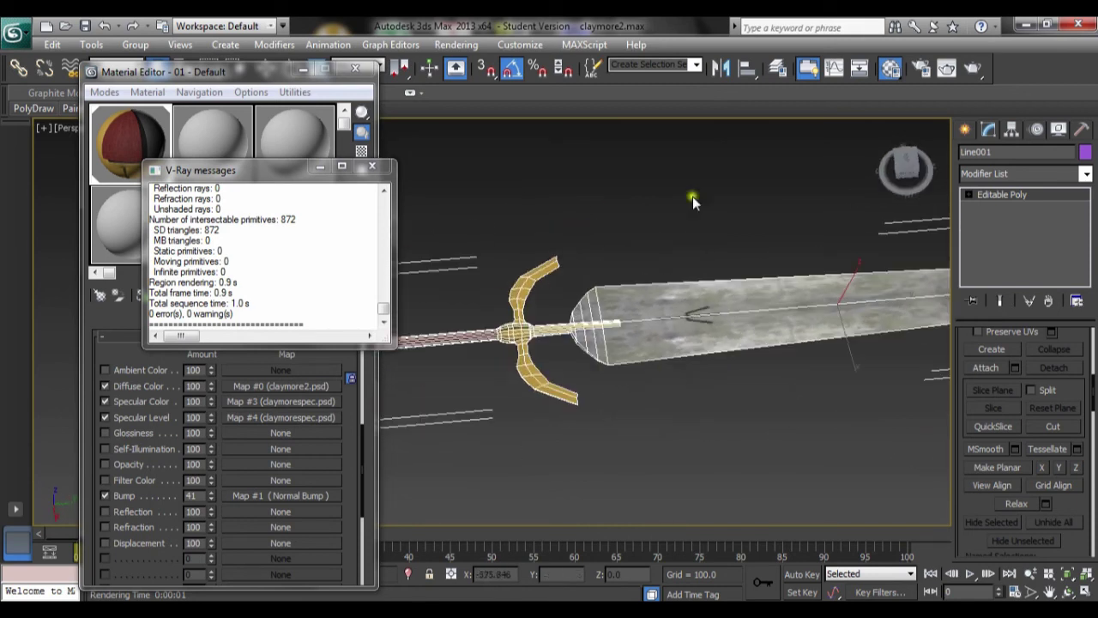
{"action": "left_click", "coordinate": [947, 74]}
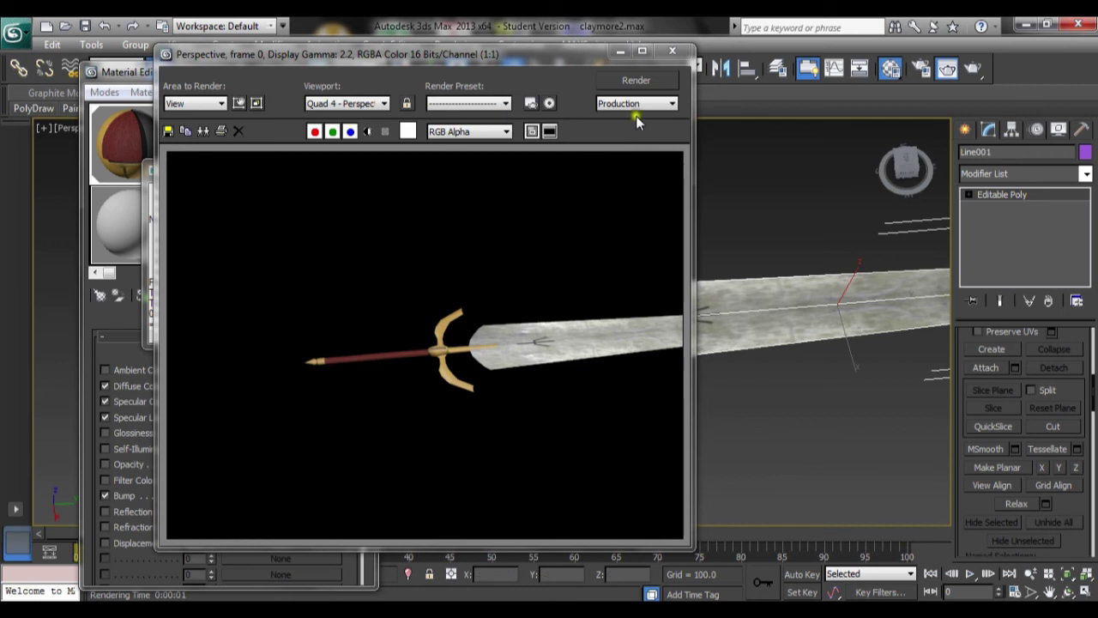
{"action": "left_click", "coordinate": [671, 50]}
Add a Standard Omni light beside the sword and position it at about X 971, Y -1067, Z 1013.
{"action": "scroll", "coordinate": [699, 167], "scroll_direction": "up", "scroll_amount": 10}
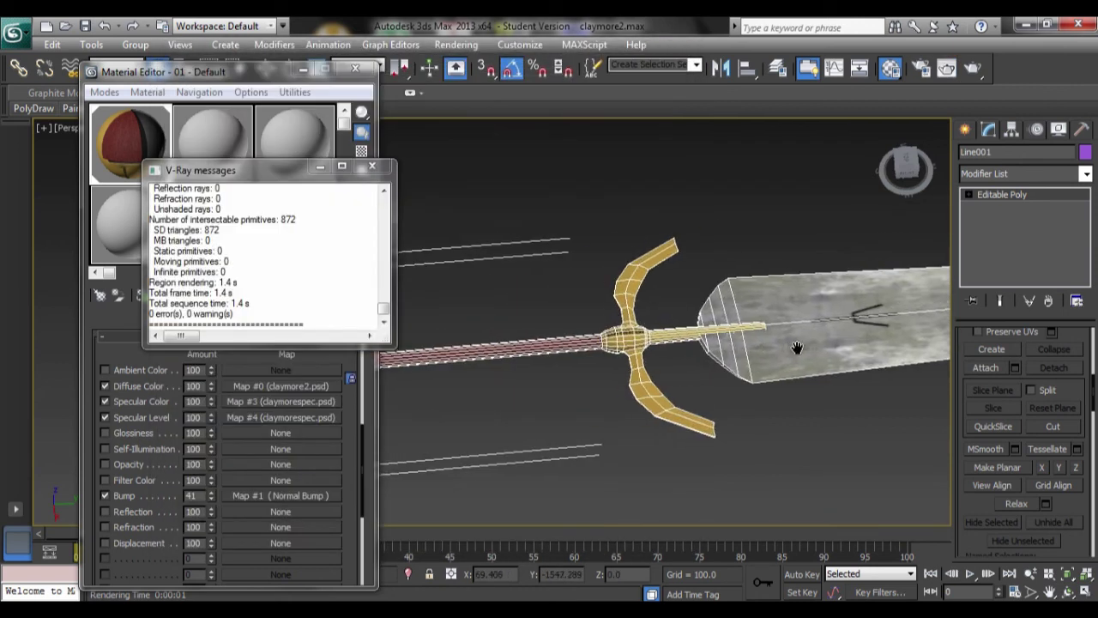
{"action": "scroll", "coordinate": [673, 326], "scroll_direction": "down", "scroll_amount": 10}
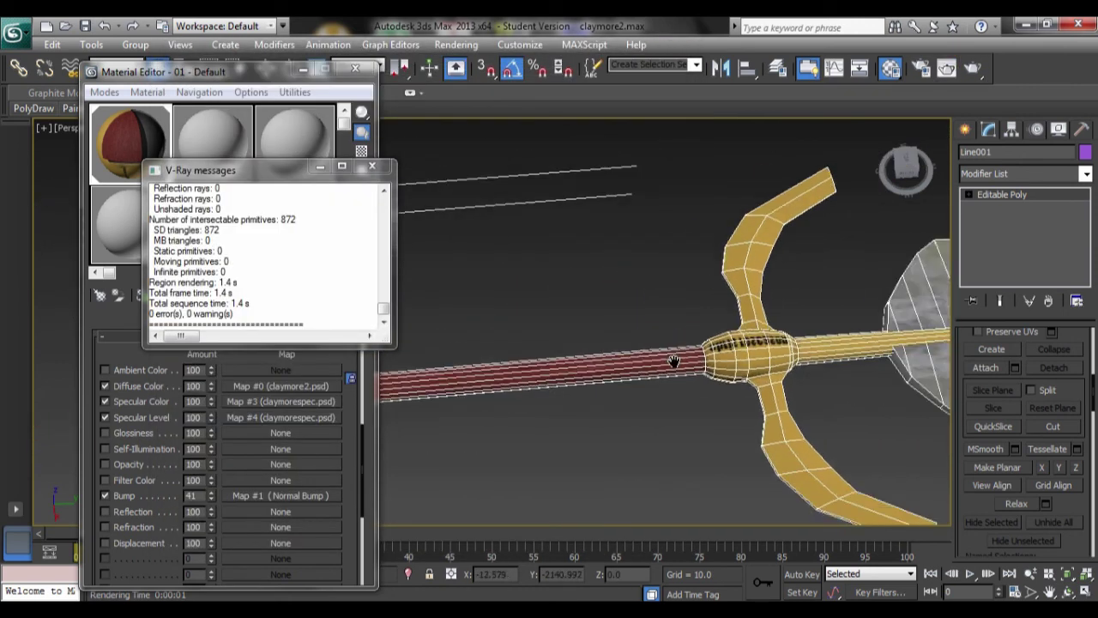
{"action": "left_click", "coordinate": [963, 128]}
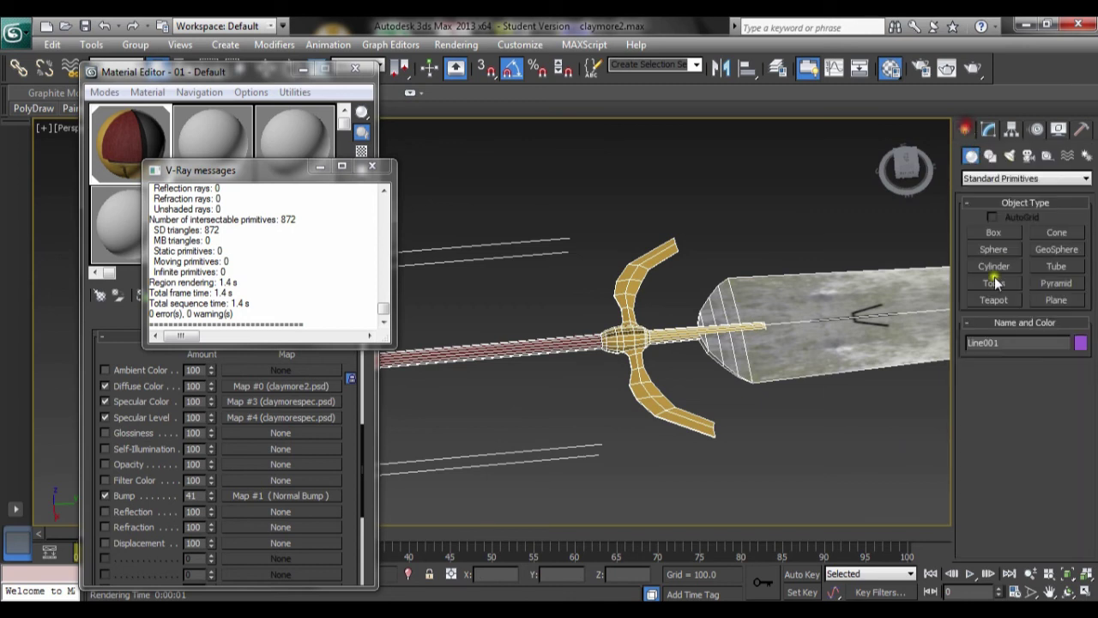
{"action": "left_click", "coordinate": [1005, 156]}
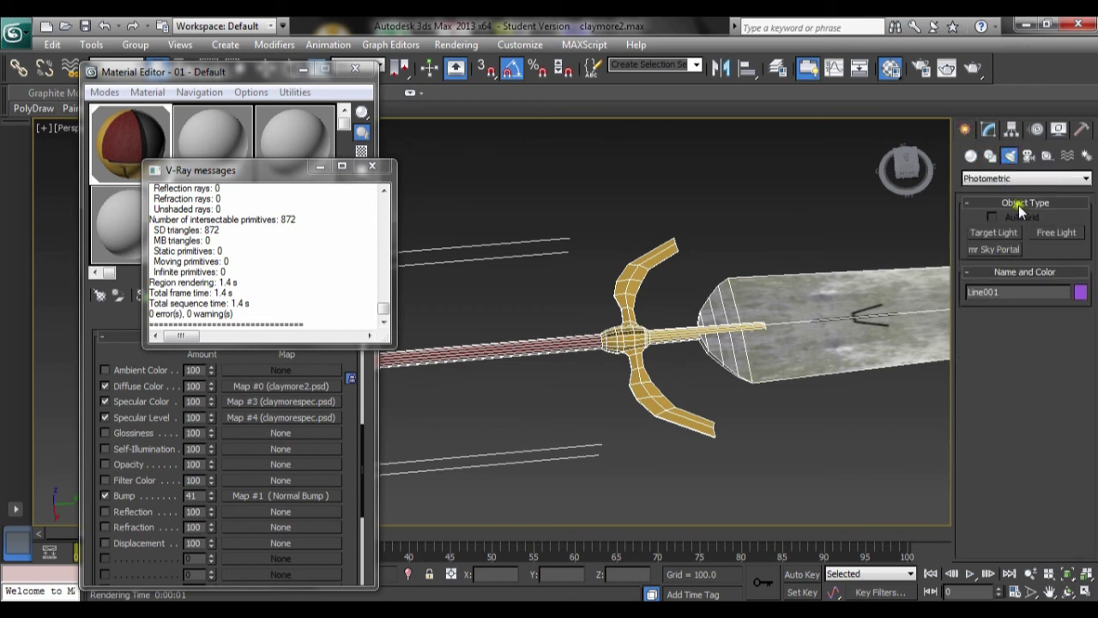
{"action": "left_click", "coordinate": [1026, 178]}
{"action": "left_click", "coordinate": [1007, 204]}
{"action": "left_click", "coordinate": [1010, 268]}
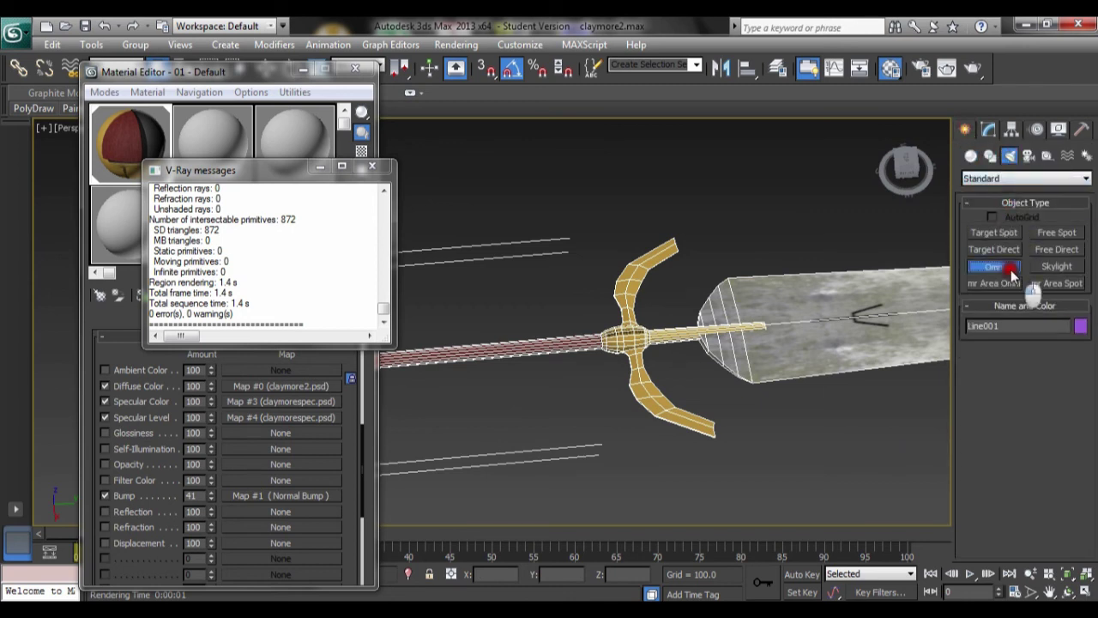
{"action": "scroll", "coordinate": [699, 443], "scroll_direction": "down", "scroll_amount": 3}
{"action": "left_click_drag", "start_coordinate": [699, 443], "coordinate": [717, 395]}
{"action": "right_click", "coordinate": [695, 479]}
Render the lit sword around the guard and closer on the red grip, closing each render after checking it.
{"action": "scroll", "coordinate": [613, 380], "scroll_direction": "up", "scroll_amount": 6}
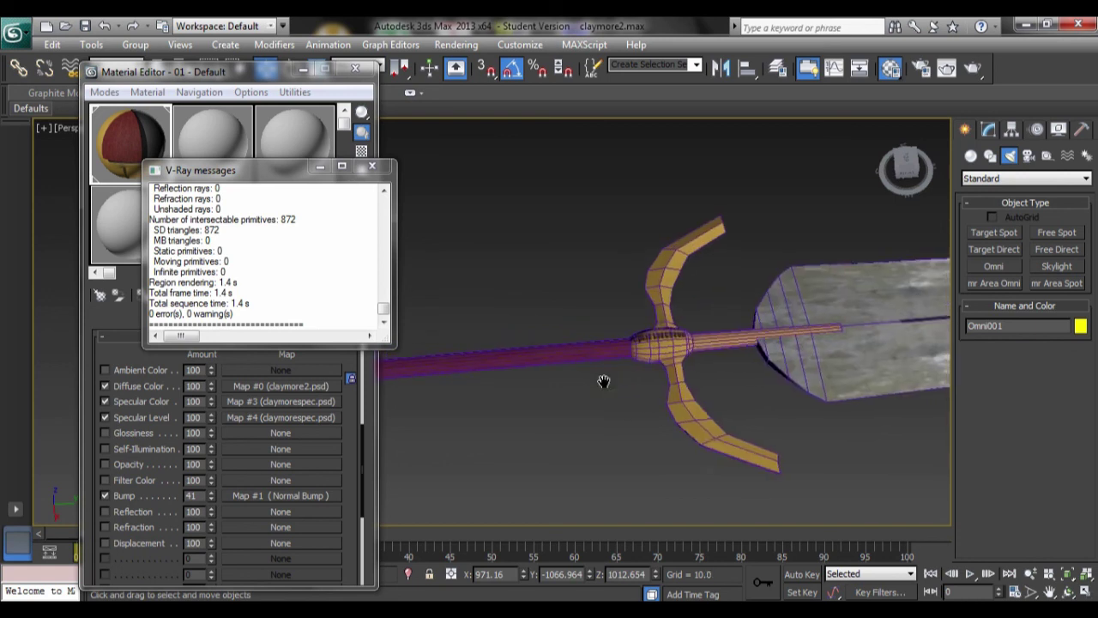
{"action": "left_click", "coordinate": [947, 68]}
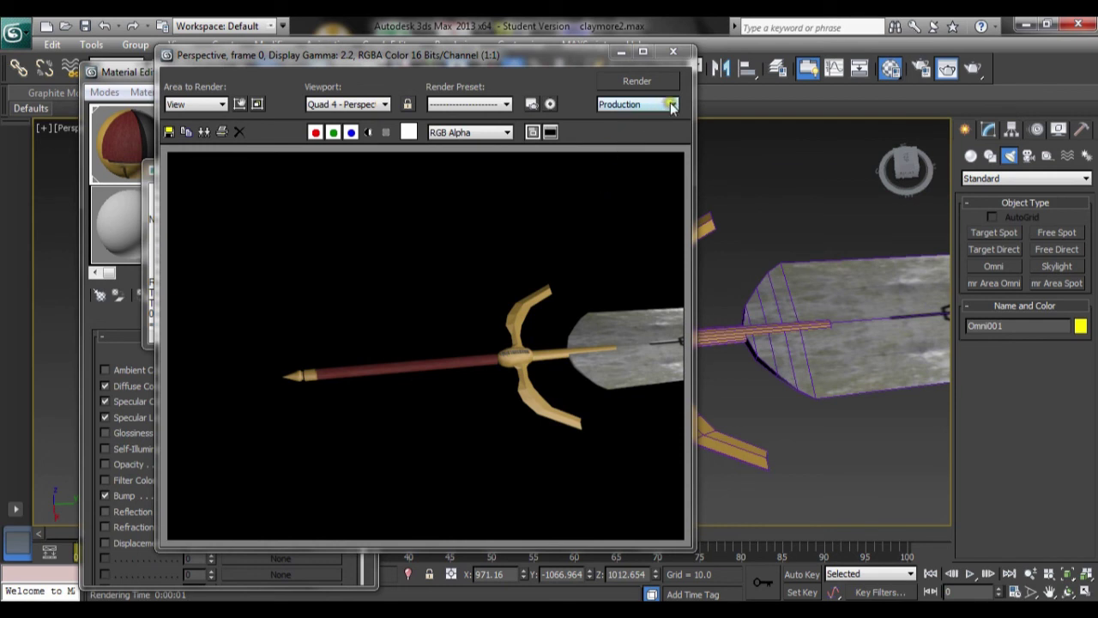
{"action": "left_click", "coordinate": [676, 55]}
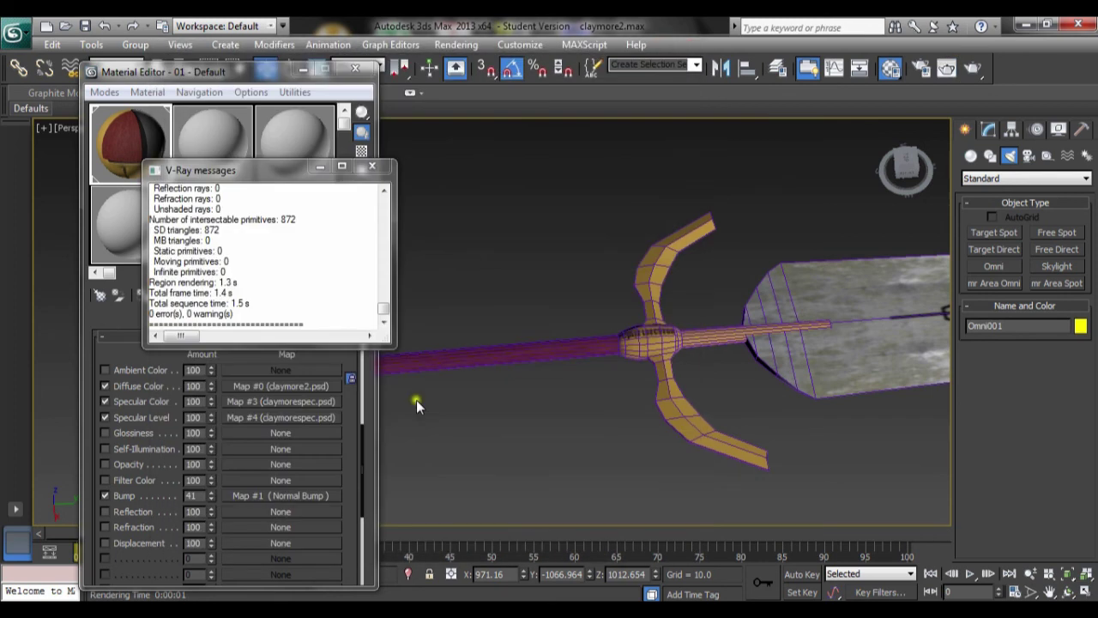
{"action": "scroll", "coordinate": [505, 347], "scroll_direction": "up", "scroll_amount": 5}
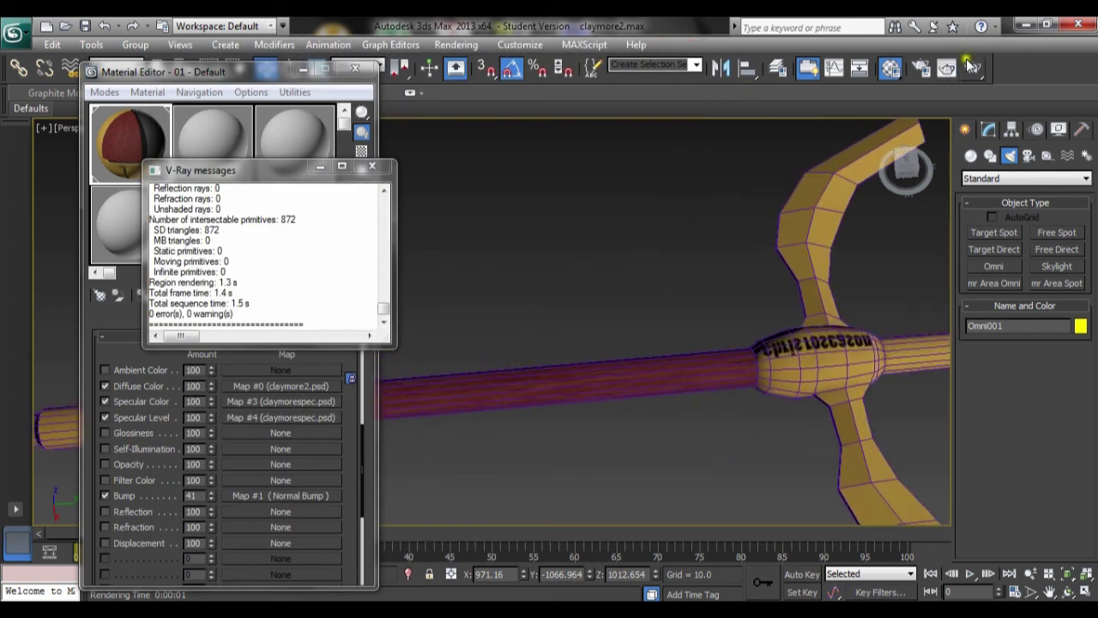
{"action": "left_click", "coordinate": [970, 69]}
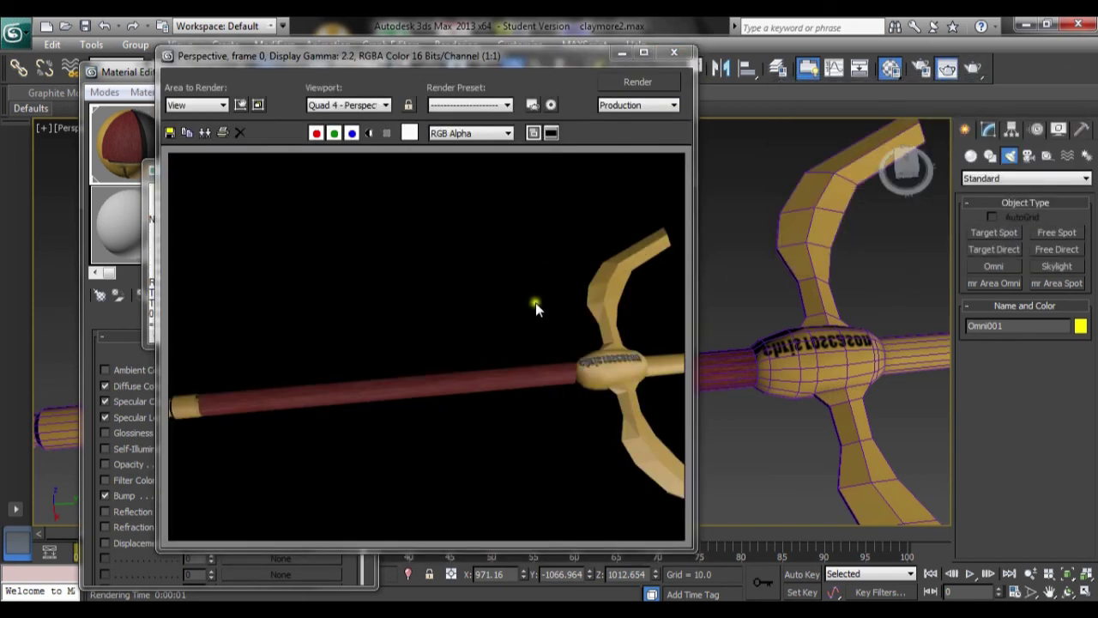
{"action": "left_click", "coordinate": [674, 53]}
Render the blade section with the arrow engraving to check its surface under the omni light, and close the render.
{"action": "scroll", "coordinate": [598, 339], "scroll_direction": "down", "scroll_amount": 5}
{"action": "middle_click_drag", "start_coordinate": [598, 339], "coordinate": [461, 286], "text": "alt"}
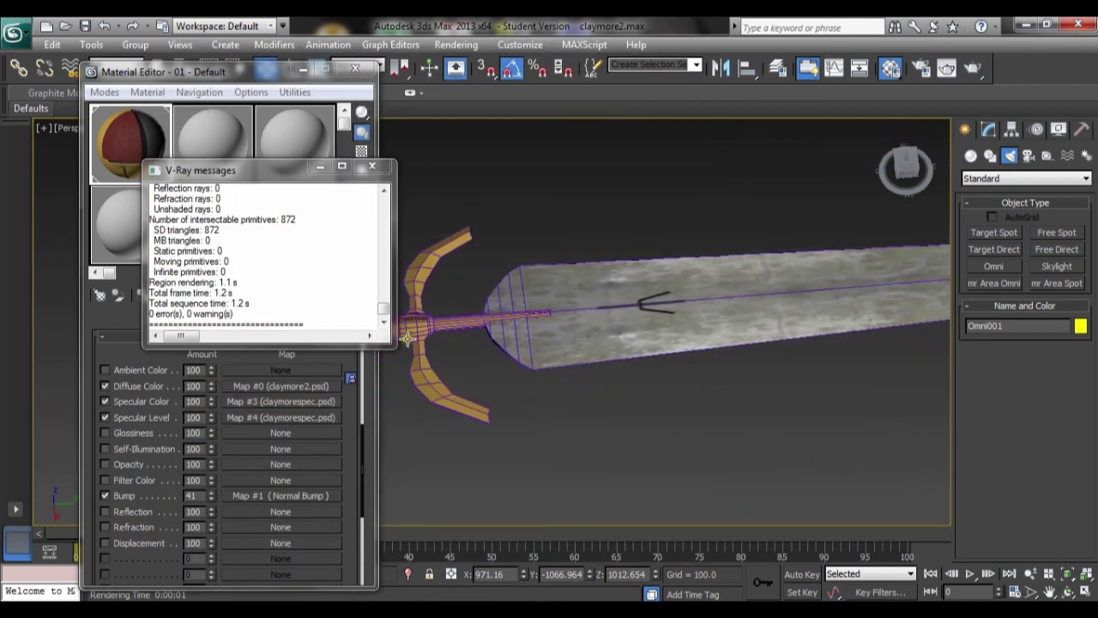
{"action": "scroll", "coordinate": [658, 363], "scroll_direction": "up", "scroll_amount": 3}
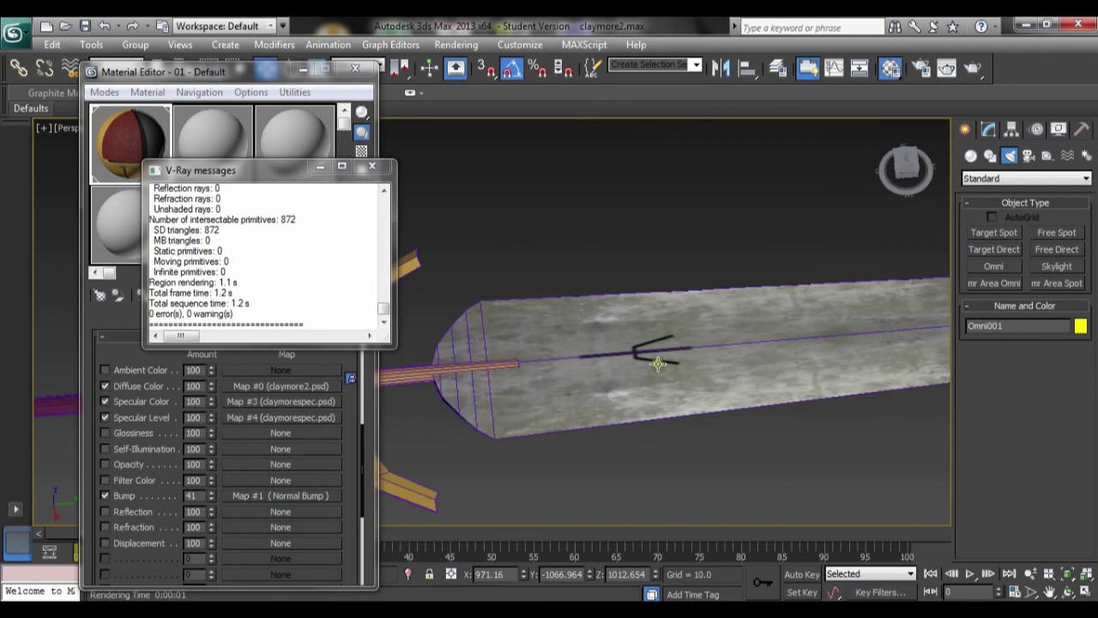
{"action": "left_click", "coordinate": [973, 74]}
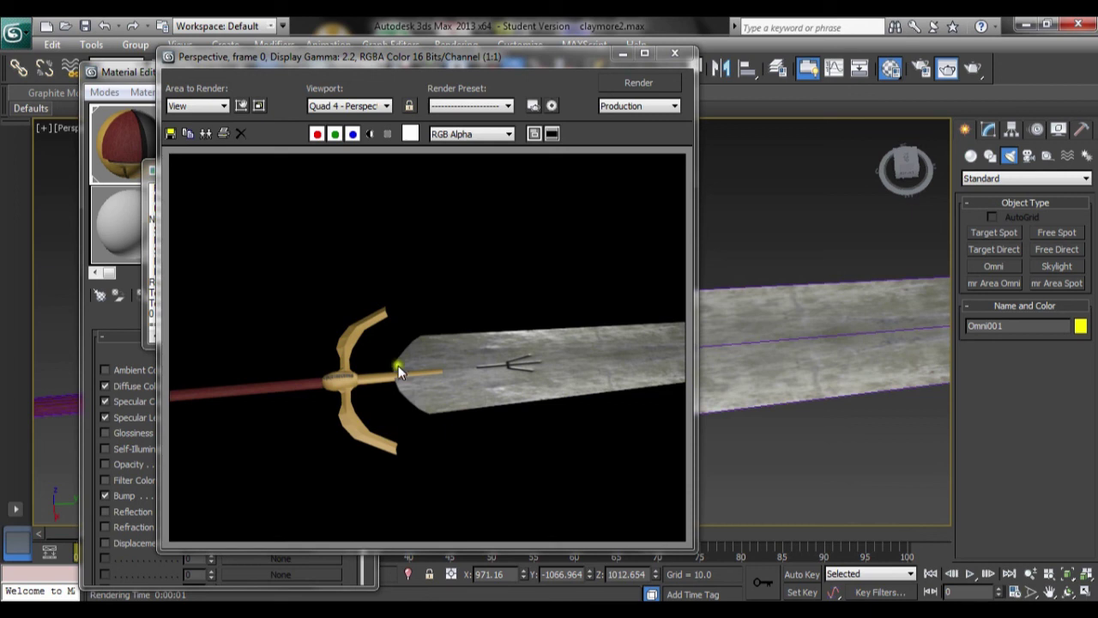
{"action": "left_click", "coordinate": [676, 54]}
Render a close-up of the lettered guard centre and the base of the blade, and close the render.
{"action": "middle_click_drag", "start_coordinate": [755, 360], "coordinate": [729, 330]}
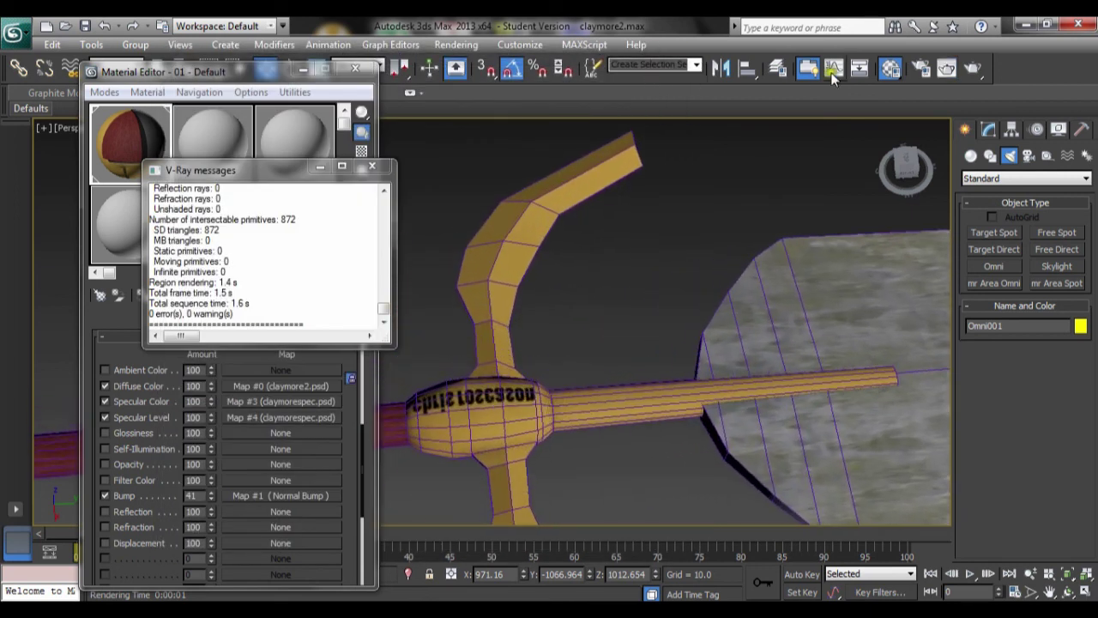
{"action": "left_click", "coordinate": [944, 70]}
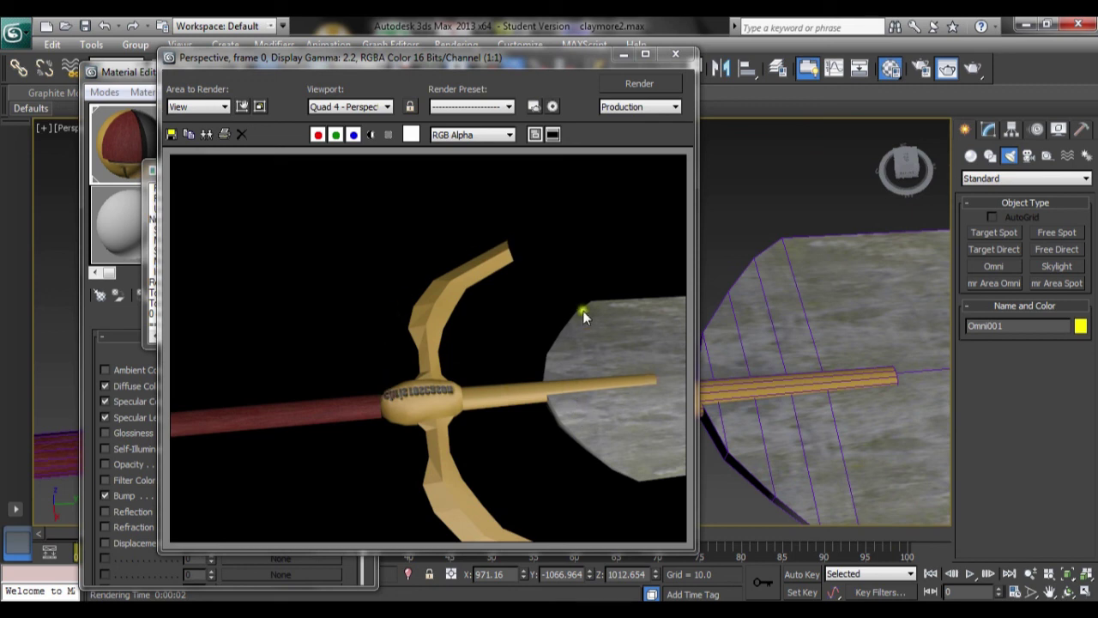
{"action": "left_click", "coordinate": [675, 59]}
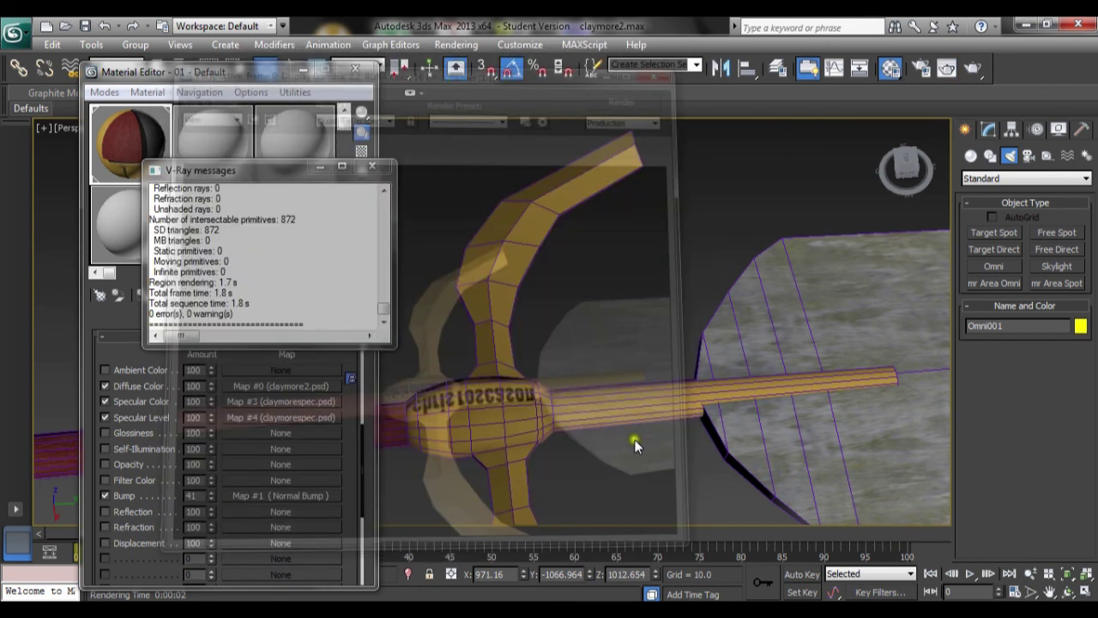
Render the full sword from farther away, close that render and render the guard and blade again from closer in.
{"action": "scroll", "coordinate": [631, 473], "scroll_direction": "down", "scroll_amount": 5}
{"action": "scroll", "coordinate": [631, 467], "scroll_direction": "down", "scroll_amount": 3}
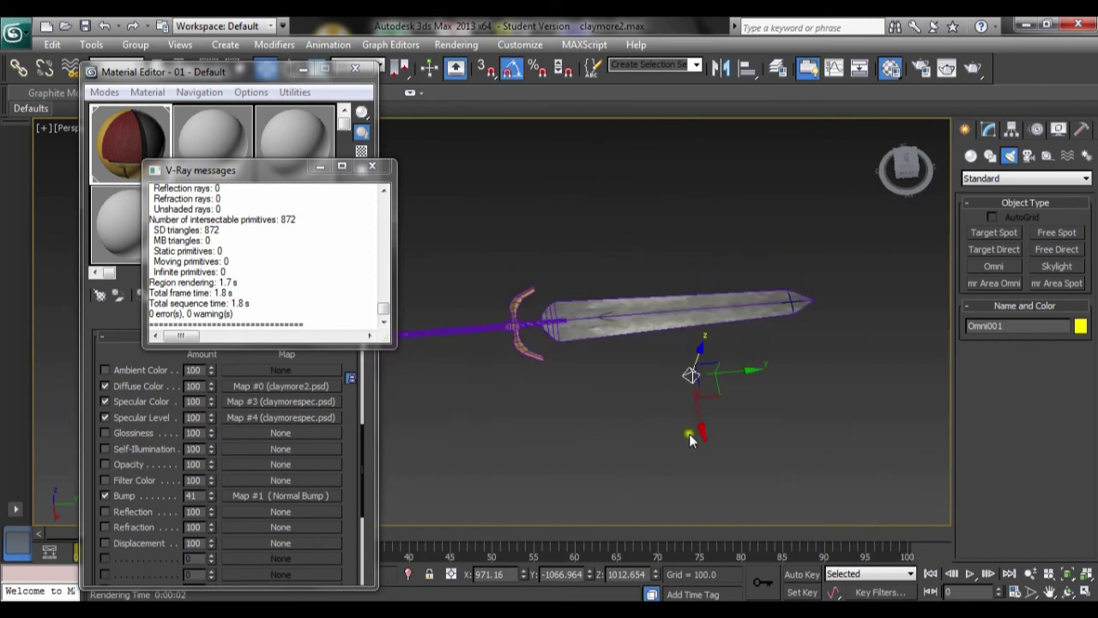
{"action": "left_click", "coordinate": [946, 69]}
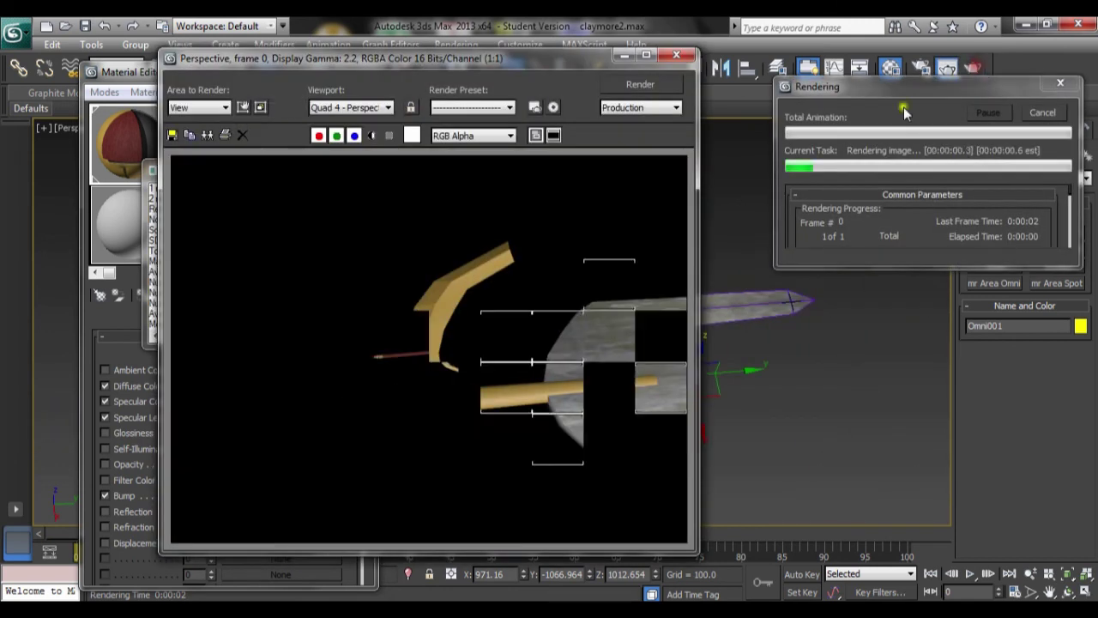
{"action": "left_click", "coordinate": [676, 54]}
{"action": "scroll", "coordinate": [648, 364], "scroll_direction": "up", "scroll_amount": 8}
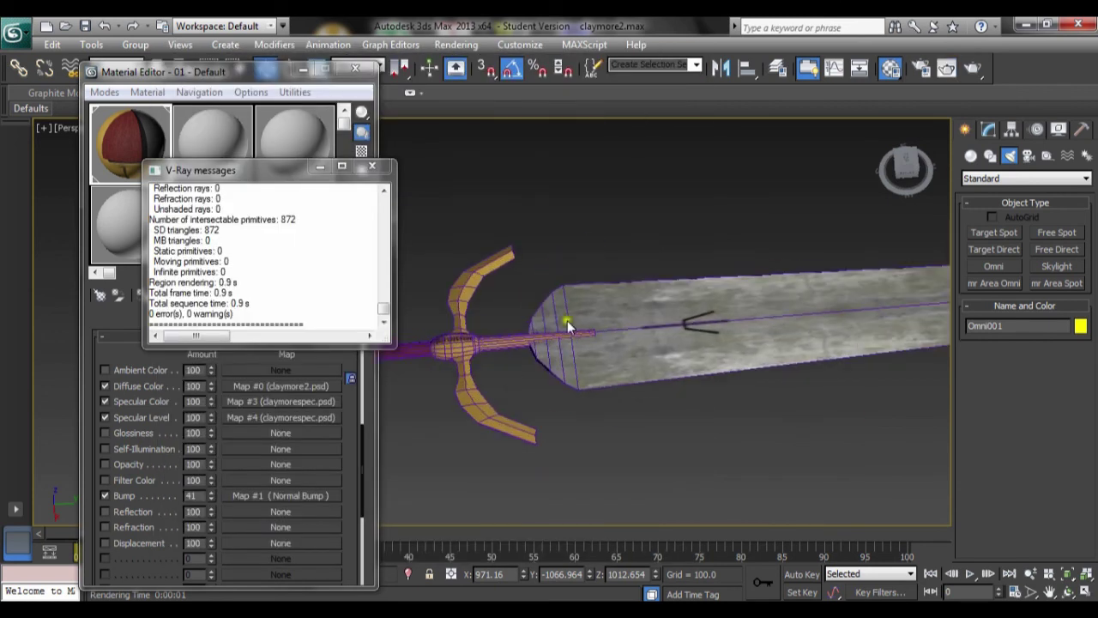
{"action": "left_click", "coordinate": [948, 68]}
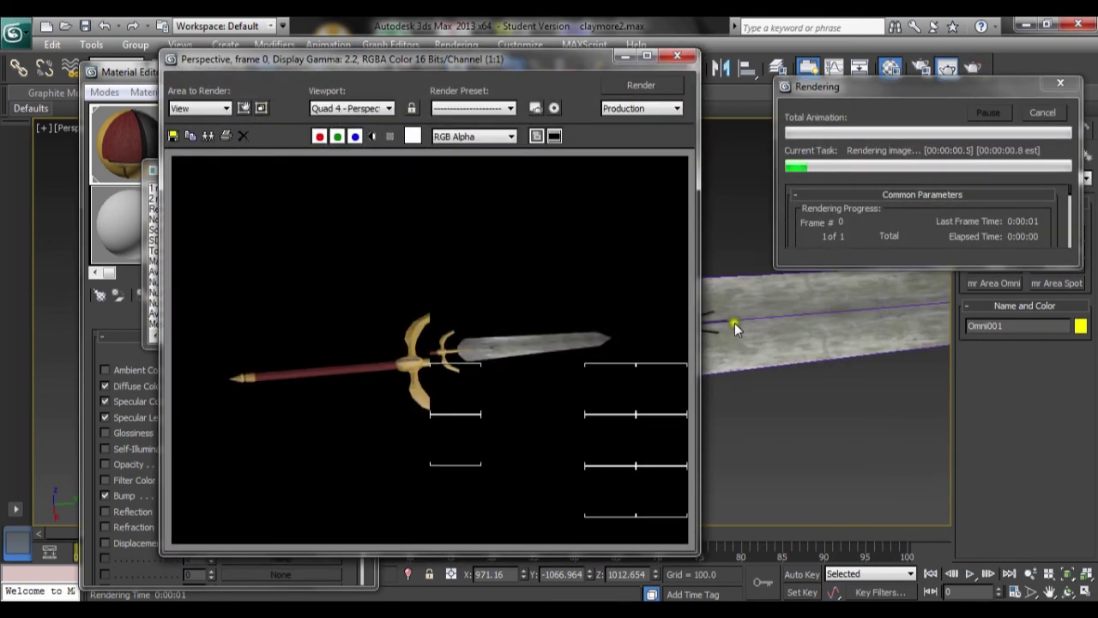